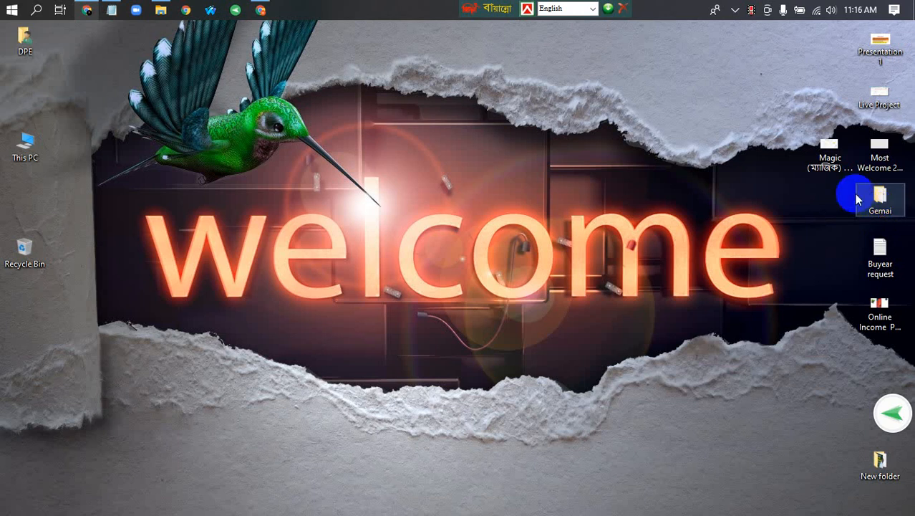
Switch to Chrome and open the list of stores in Shopify Partners
{"action": "left_click", "coordinate": [262, 10]}
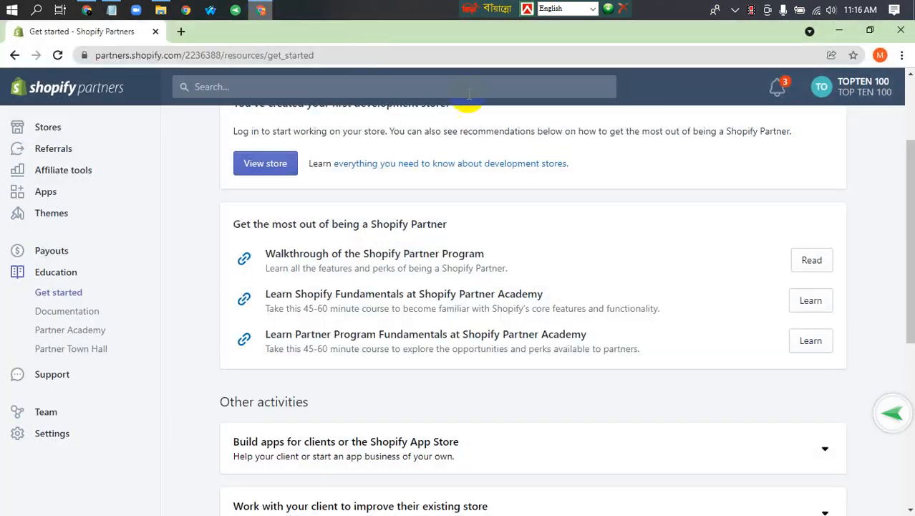
{"action": "scroll", "coordinate": [321, 230], "scroll_direction": "up", "scroll_amount": 3}
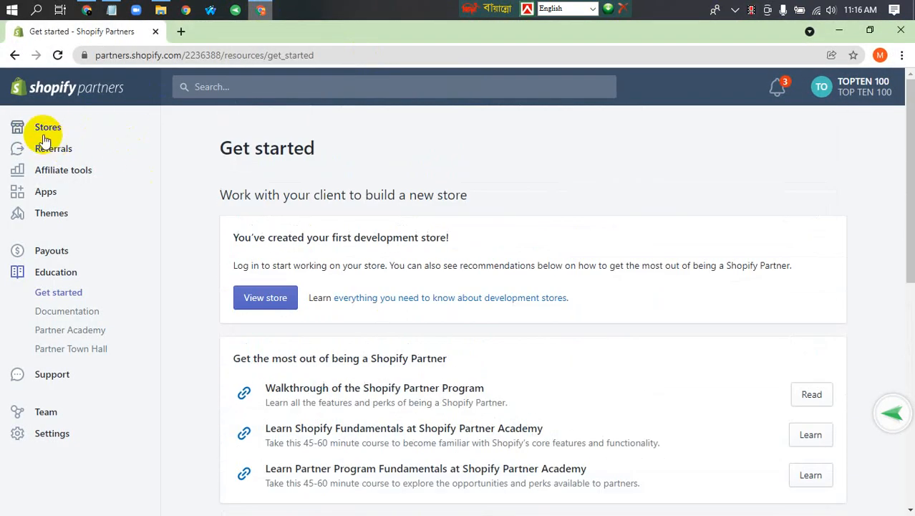
{"action": "scroll", "coordinate": [332, 329], "scroll_direction": "down", "scroll_amount": 6}
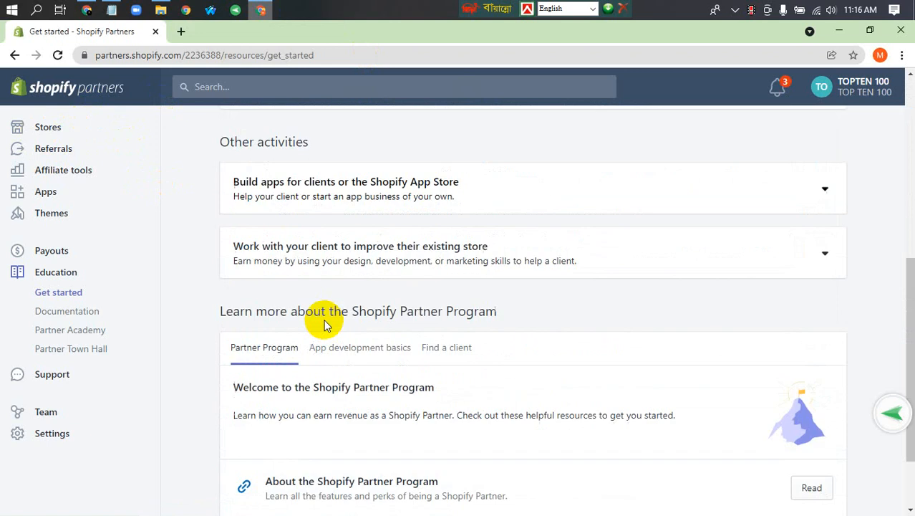
{"action": "scroll", "coordinate": [325, 323], "scroll_direction": "up", "scroll_amount": 6}
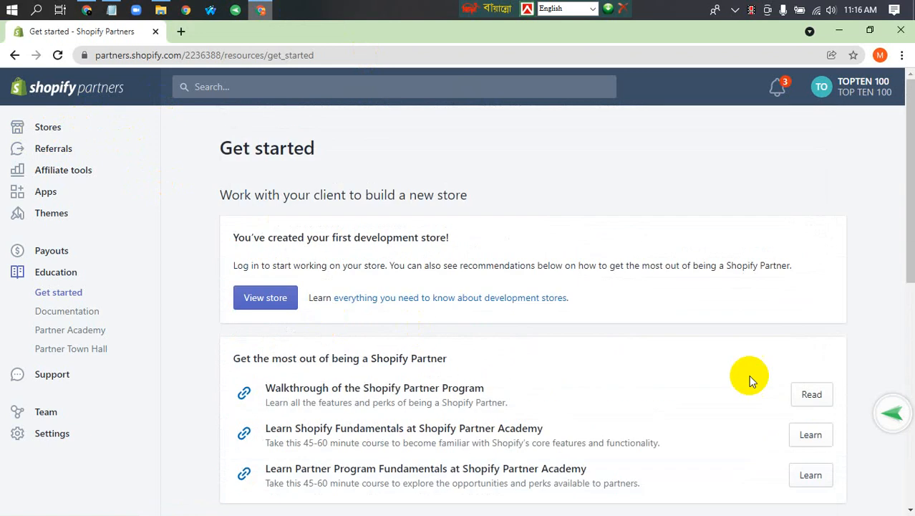
{"action": "left_click", "coordinate": [54, 130]}
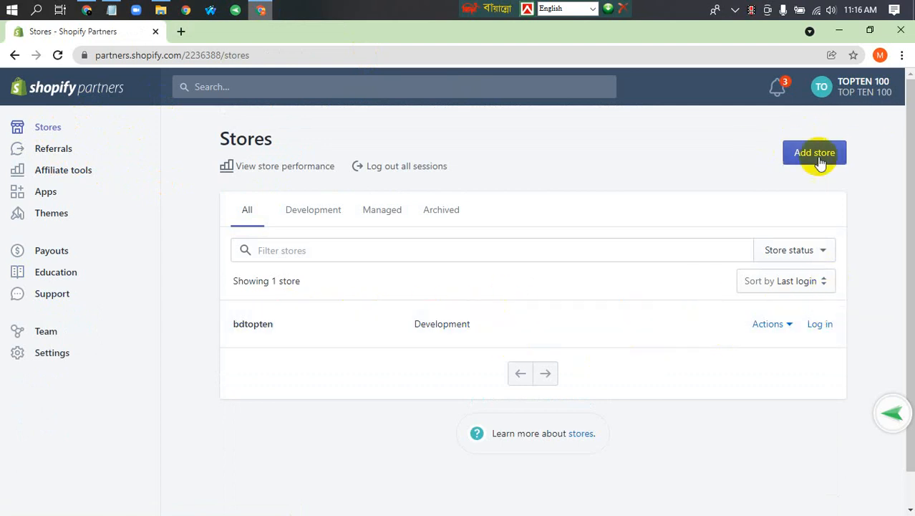
Log in to the bdtopten development store and close the Shopify Partners tab
{"action": "left_click", "coordinate": [824, 324]}
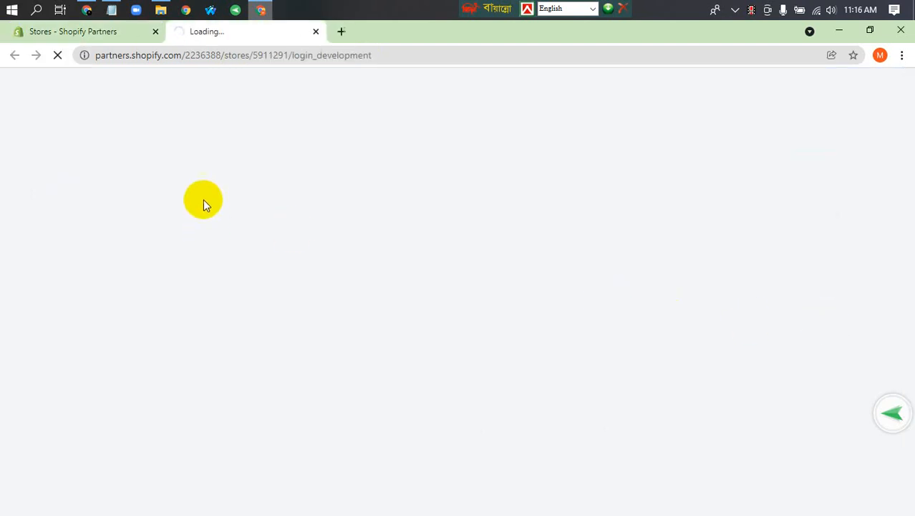
{"action": "left_click", "coordinate": [157, 31]}
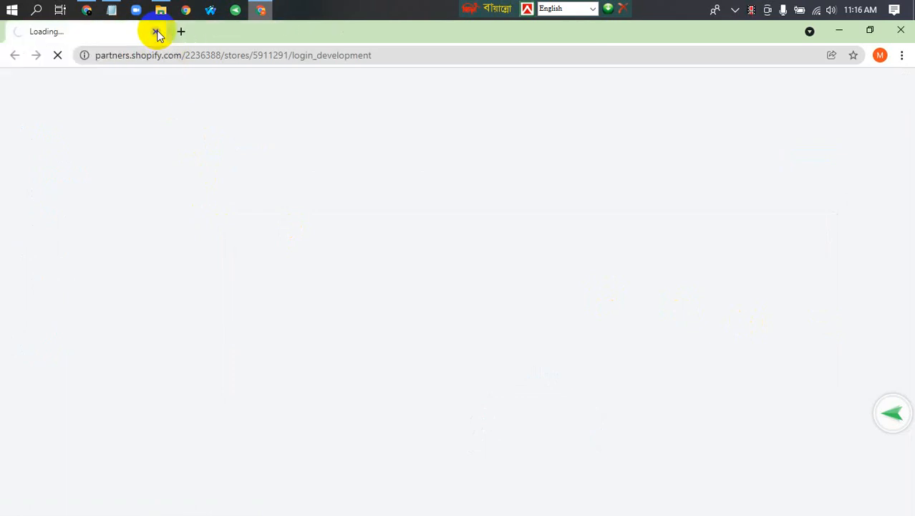
{"action": "left_click", "coordinate": [751, 12]}
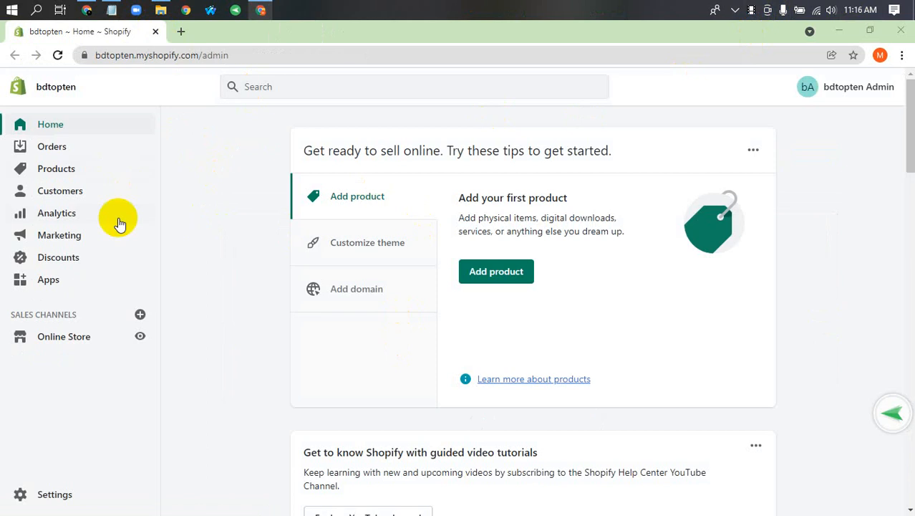
{"action": "left_click", "coordinate": [66, 146]}
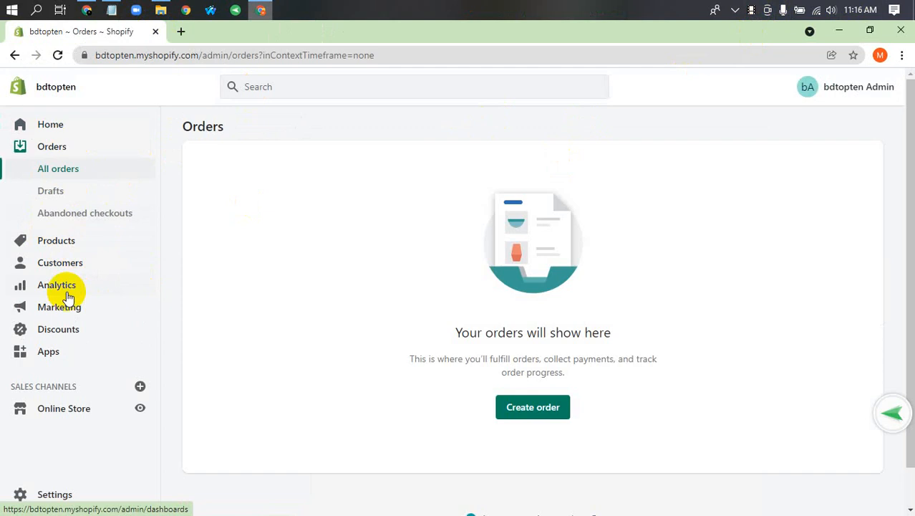
{"action": "left_click", "coordinate": [56, 251]}
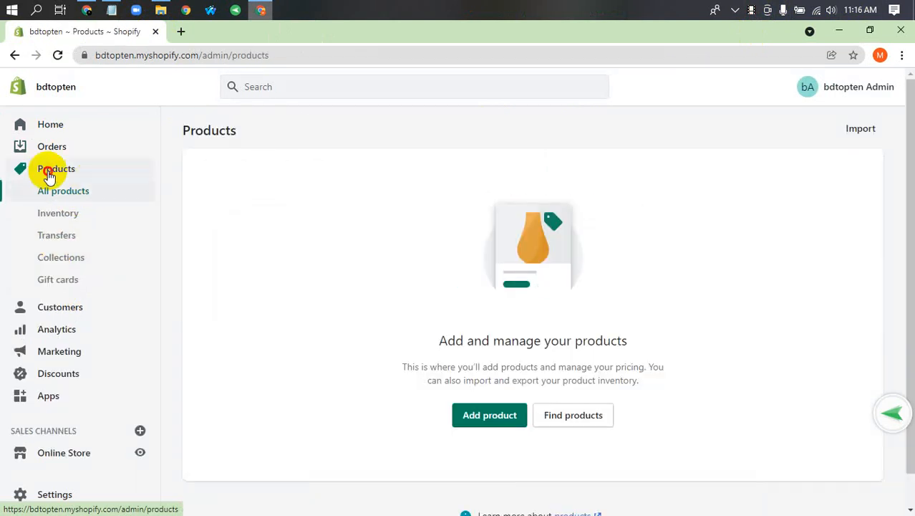
{"action": "left_click", "coordinate": [54, 129]}
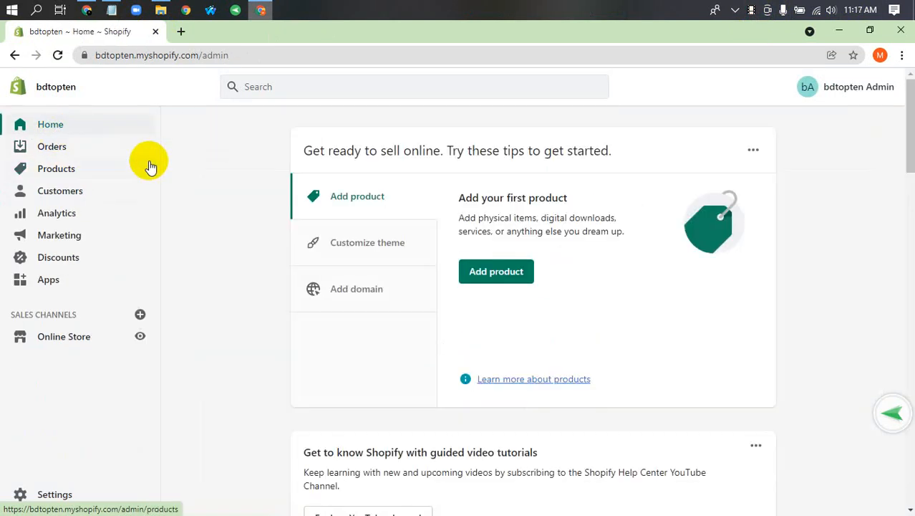
Delete the "Home page" collection from the store's product collections
{"action": "left_click", "coordinate": [65, 172]}
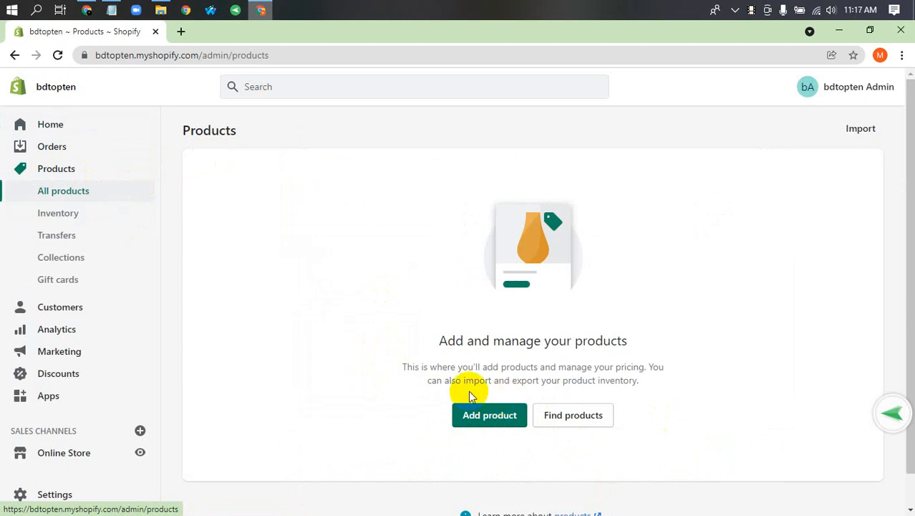
{"action": "left_click", "coordinate": [61, 258]}
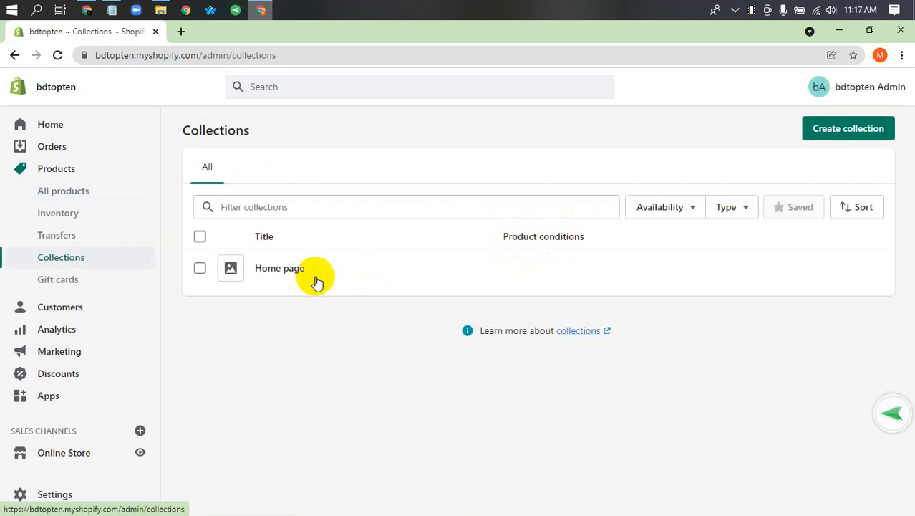
{"action": "left_click", "coordinate": [201, 278]}
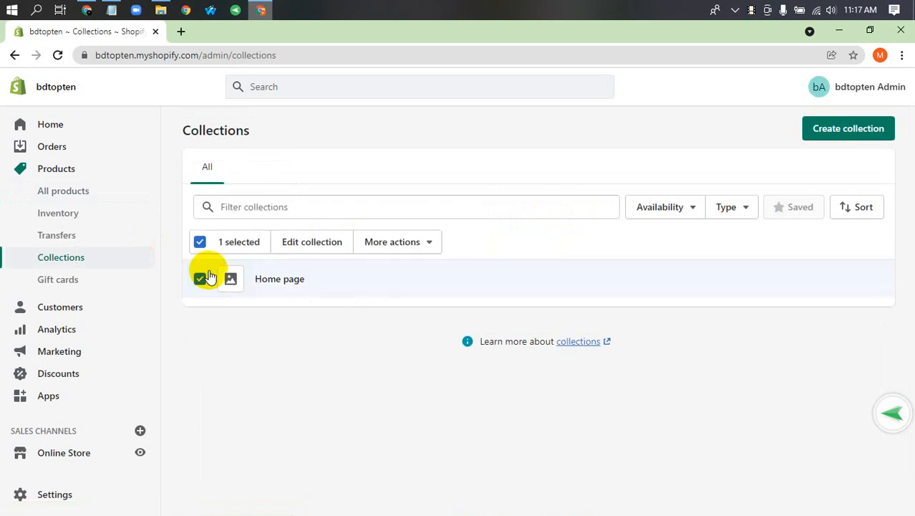
{"action": "left_click", "coordinate": [405, 244]}
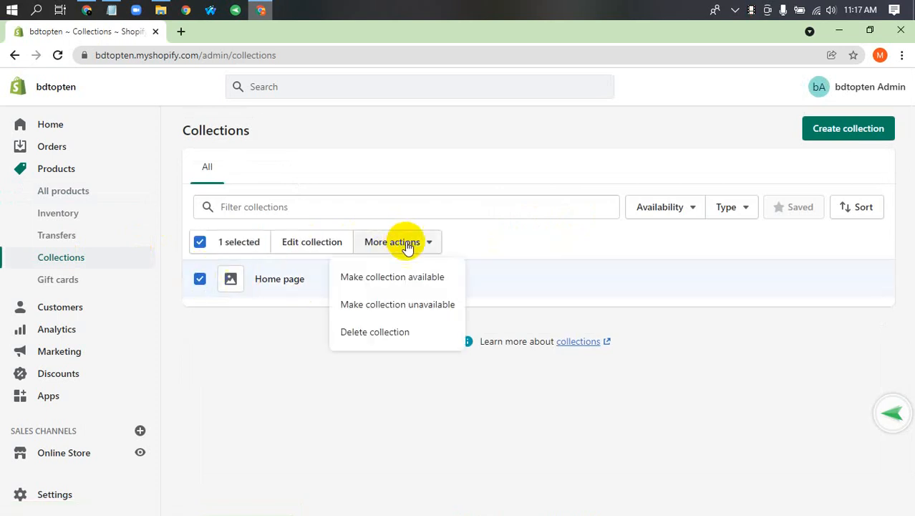
{"action": "left_click", "coordinate": [373, 329]}
{"action": "left_click", "coordinate": [634, 340]}
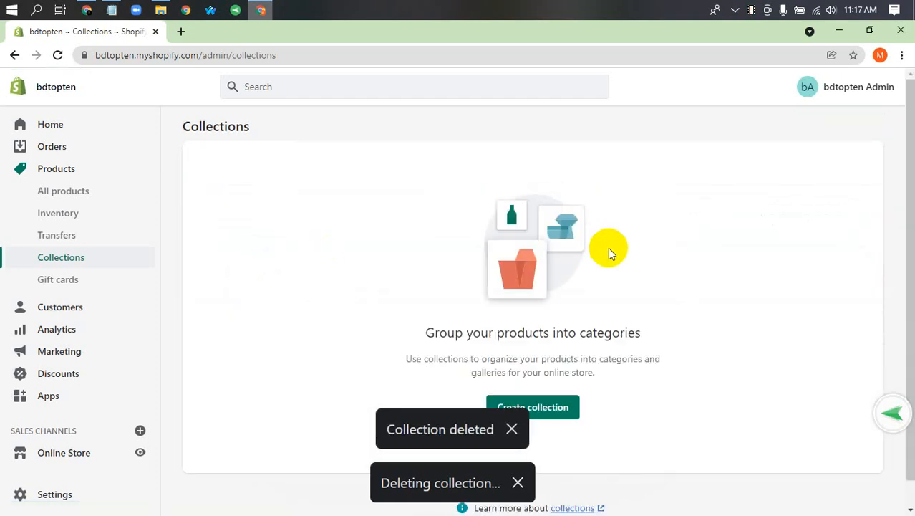
Start a new collection and enter "Iphone" as its title
{"action": "scroll", "coordinate": [537, 379], "scroll_direction": "down", "scroll_amount": 1}
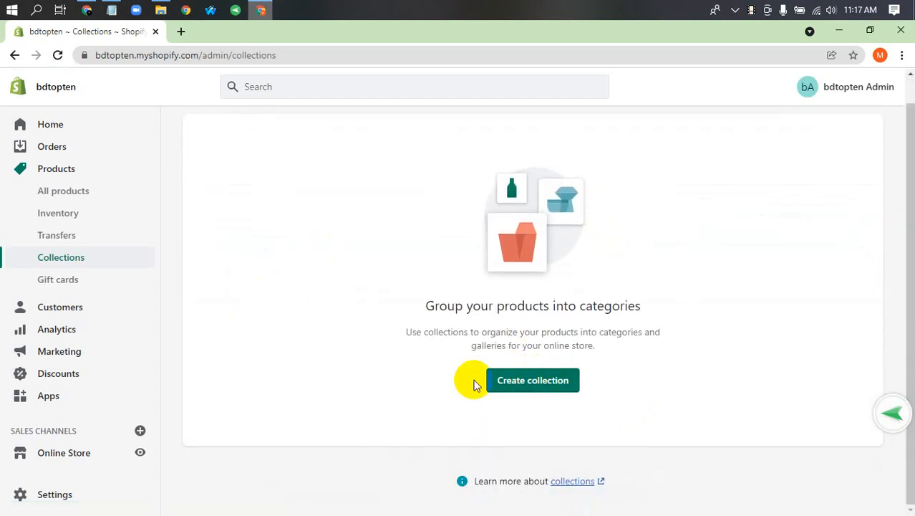
{"action": "left_click", "coordinate": [564, 382]}
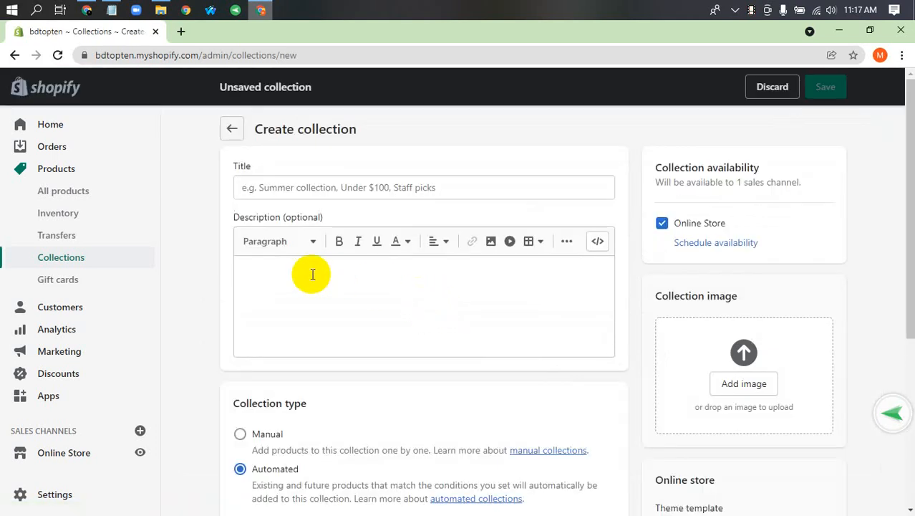
{"action": "left_click", "coordinate": [312, 272]}
{"action": "left_click", "coordinate": [314, 187]}
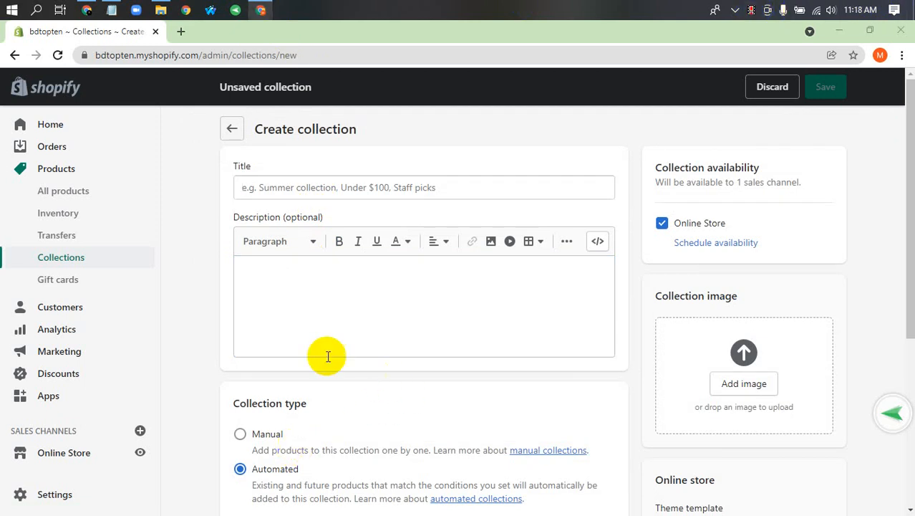
{"action": "left_click", "coordinate": [282, 305]}
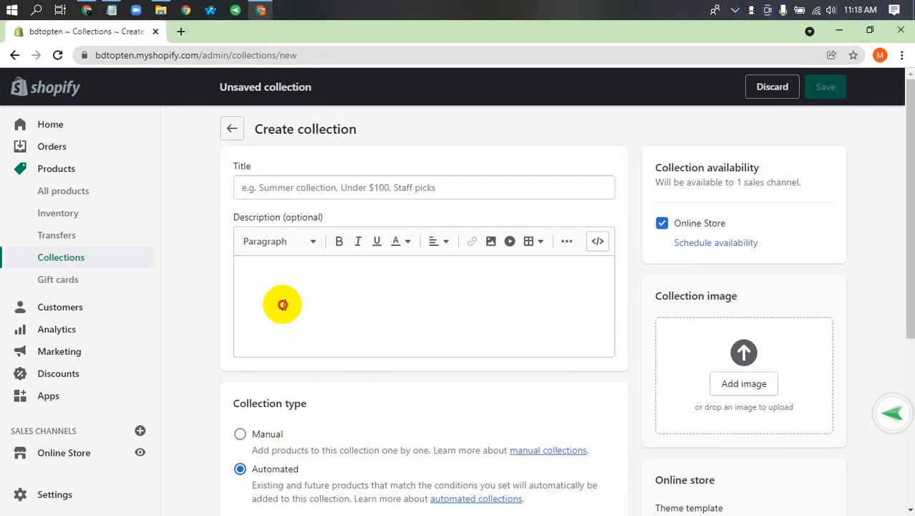
{"action": "left_click", "coordinate": [287, 187]}
{"action": "left_click", "coordinate": [287, 187]}
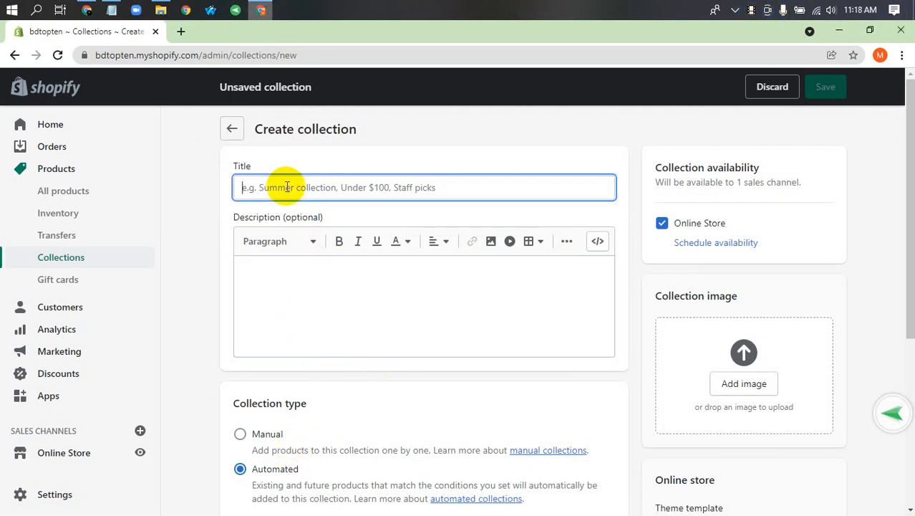
{"action": "type", "text": "Iphone"}
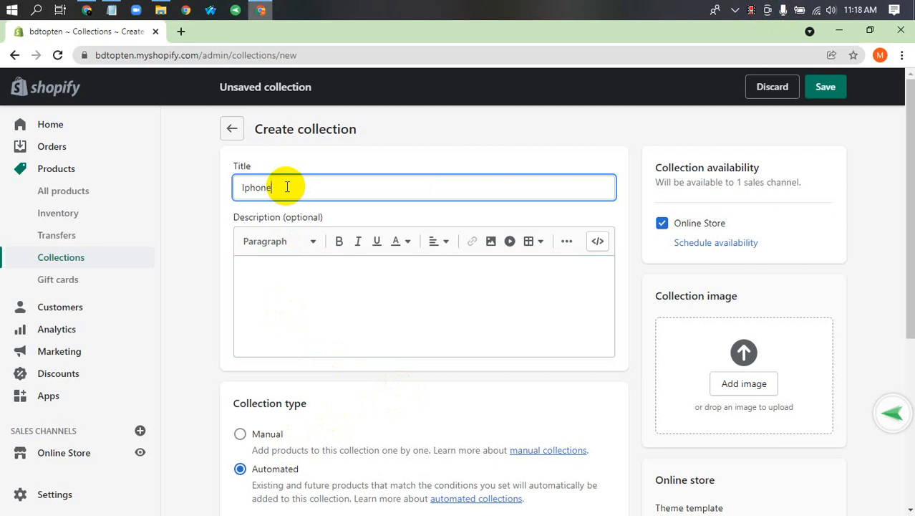
{"action": "left_click", "coordinate": [287, 275]}
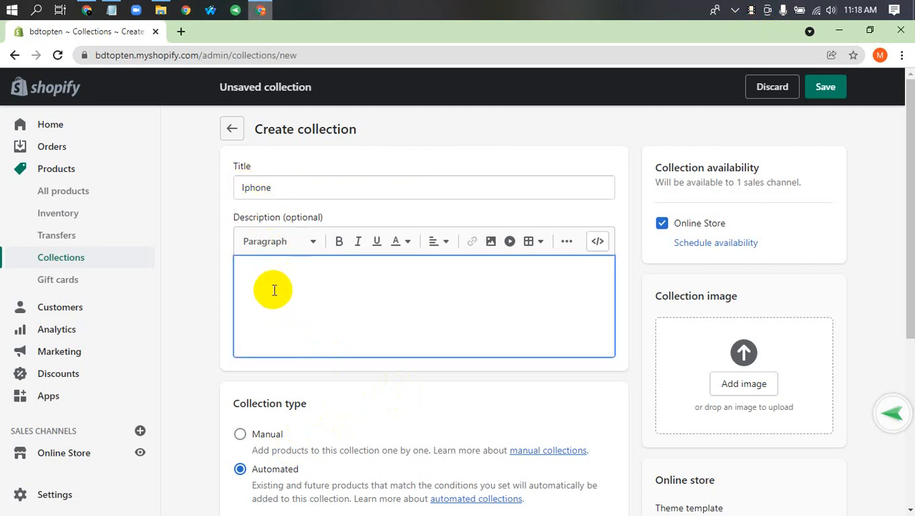
{"action": "scroll", "coordinate": [271, 290], "scroll_direction": "down", "scroll_amount": 3}
{"action": "scroll", "coordinate": [287, 308], "scroll_direction": "up", "scroll_amount": 2}
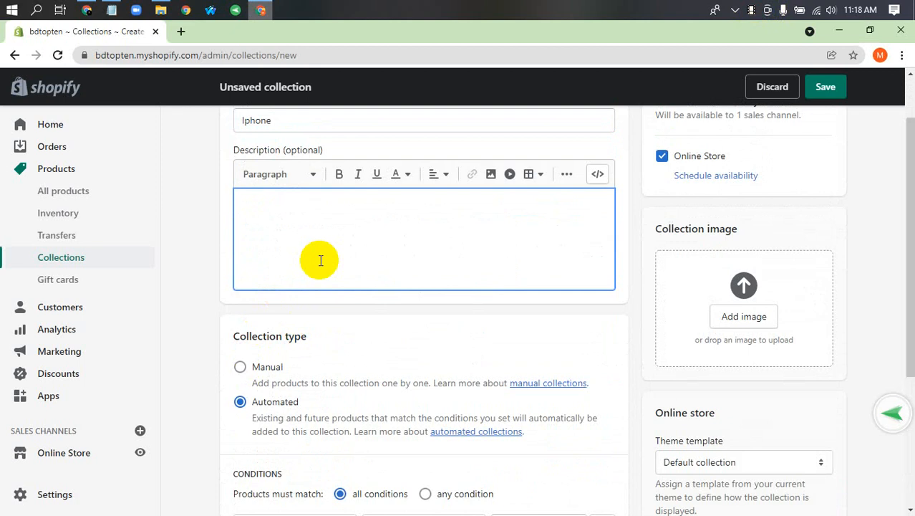
{"action": "scroll", "coordinate": [322, 279], "scroll_direction": "up", "scroll_amount": 2}
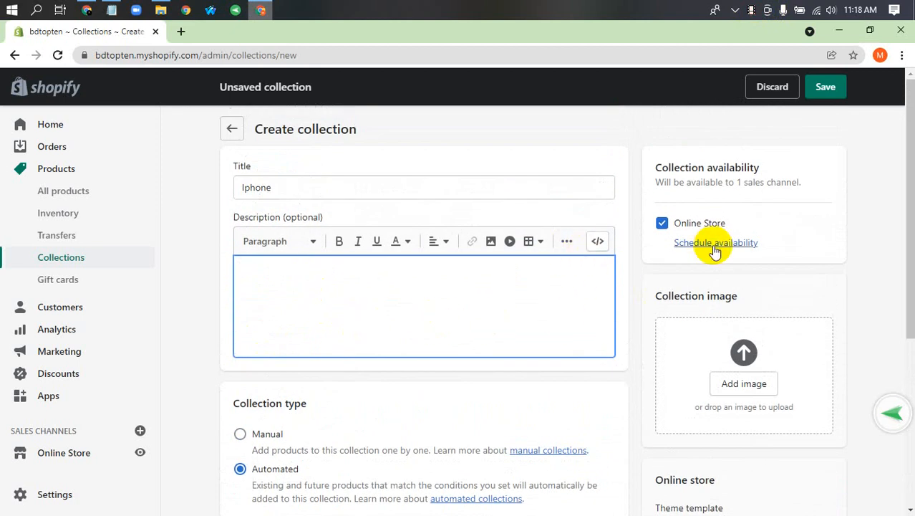
{"action": "left_click", "coordinate": [662, 223]}
{"action": "left_click", "coordinate": [662, 224]}
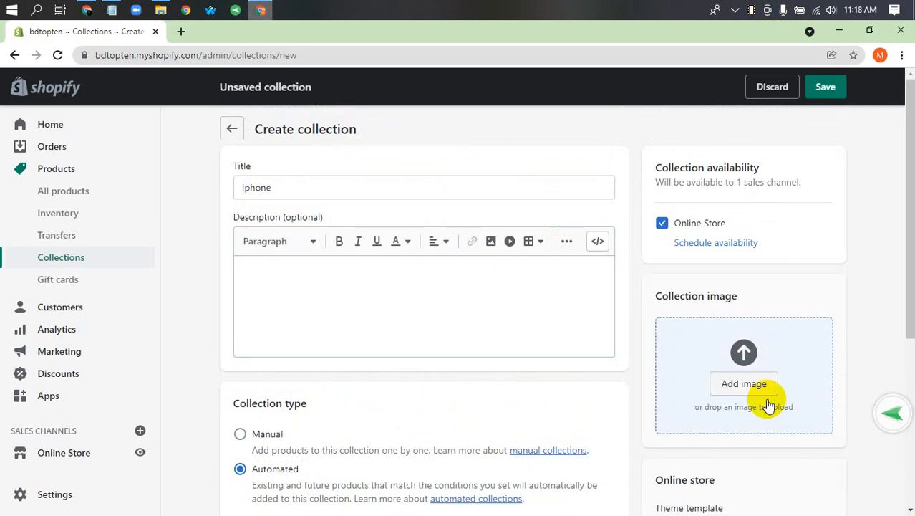
Search Google Images for "iphone 13 pro max" in a new browser tab
{"action": "left_click", "coordinate": [181, 31]}
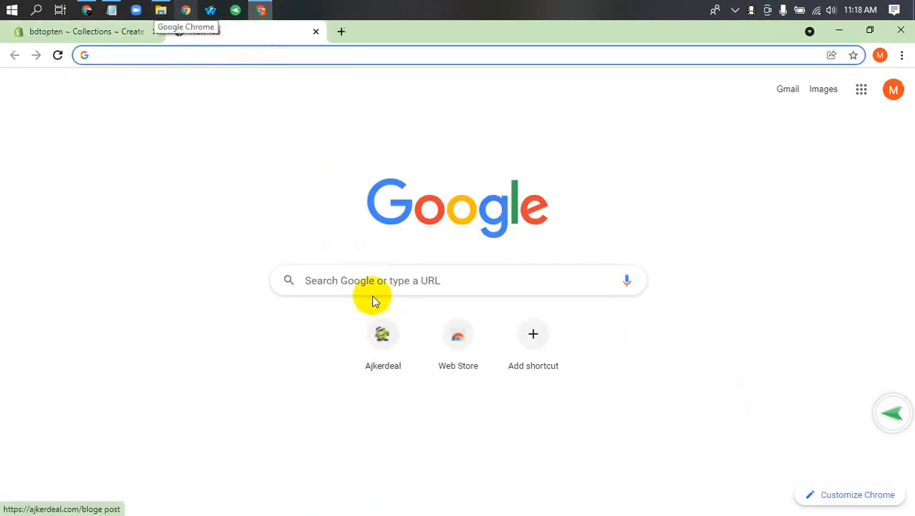
{"action": "left_click", "coordinate": [374, 281]}
{"action": "left_click", "coordinate": [303, 56]}
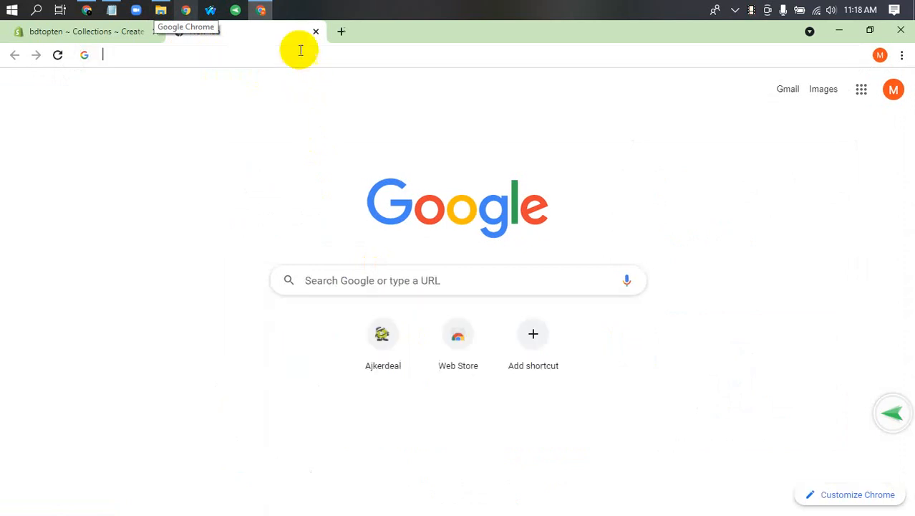
{"action": "type", "text": "ip"}
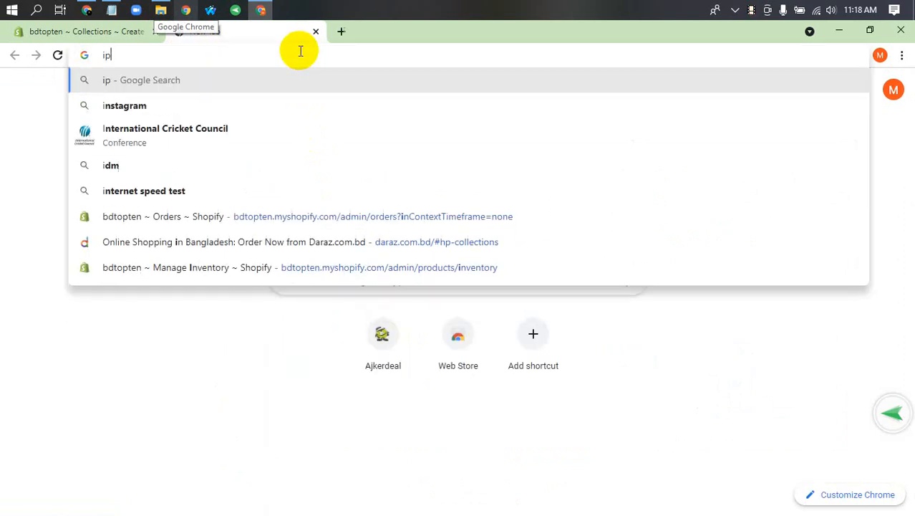
{"action": "type", "text": "hone"}
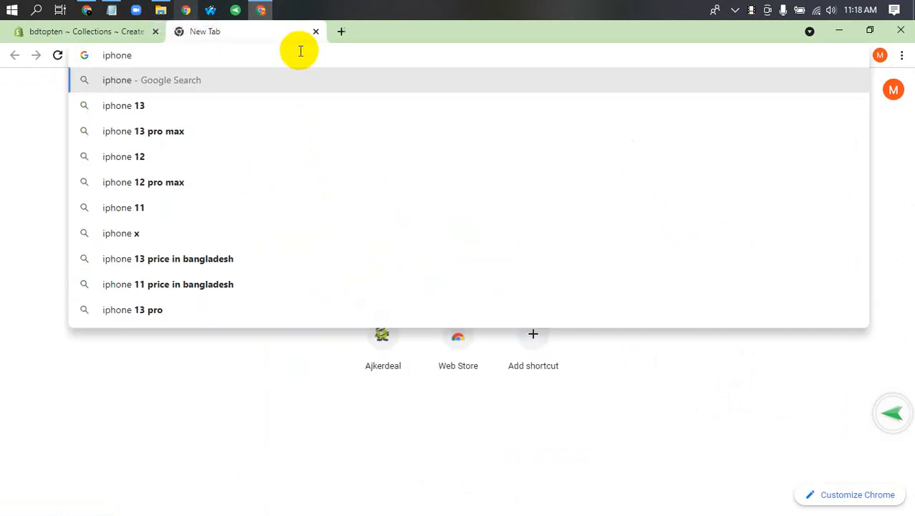
{"action": "left_click", "coordinate": [185, 129]}
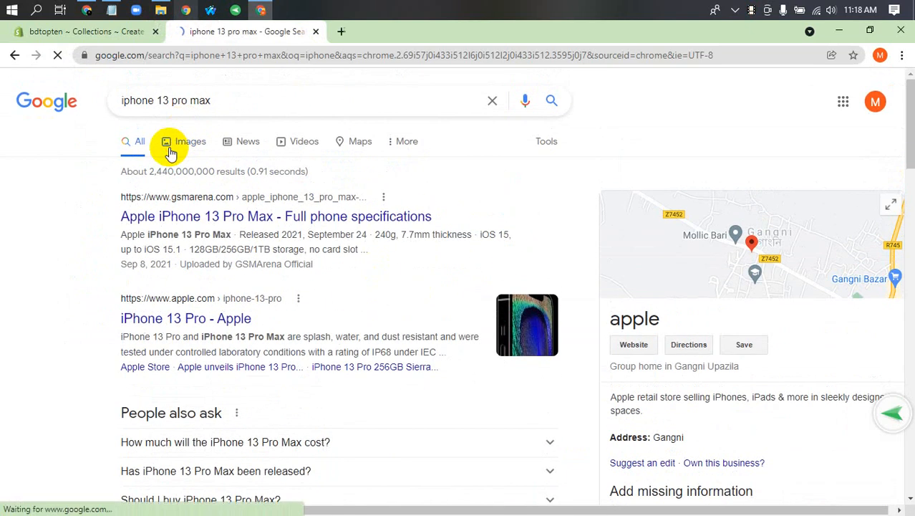
{"action": "left_click", "coordinate": [169, 148]}
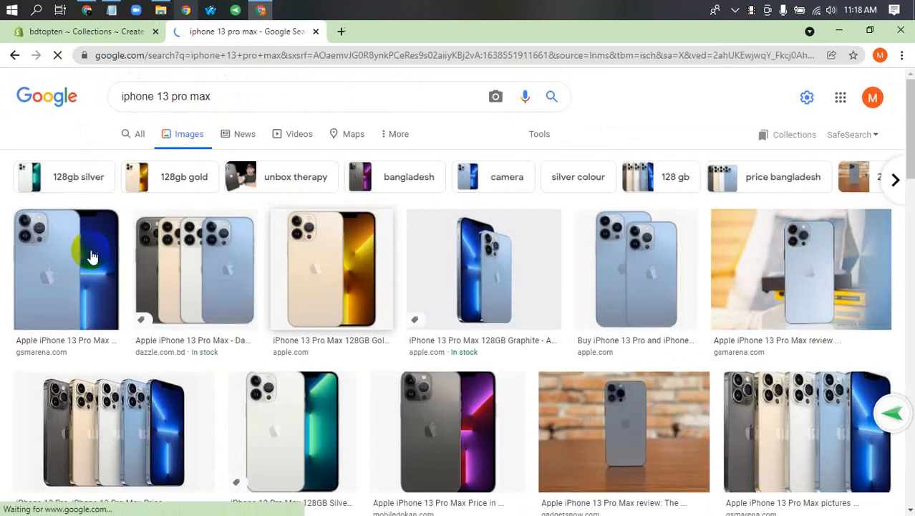
Save the gadgets.ndtv.com image of the five-phone iPhone 13 Pro lineup to Downloads as the JPEG file "download"
{"action": "scroll", "coordinate": [192, 290], "scroll_direction": "down", "scroll_amount": 1}
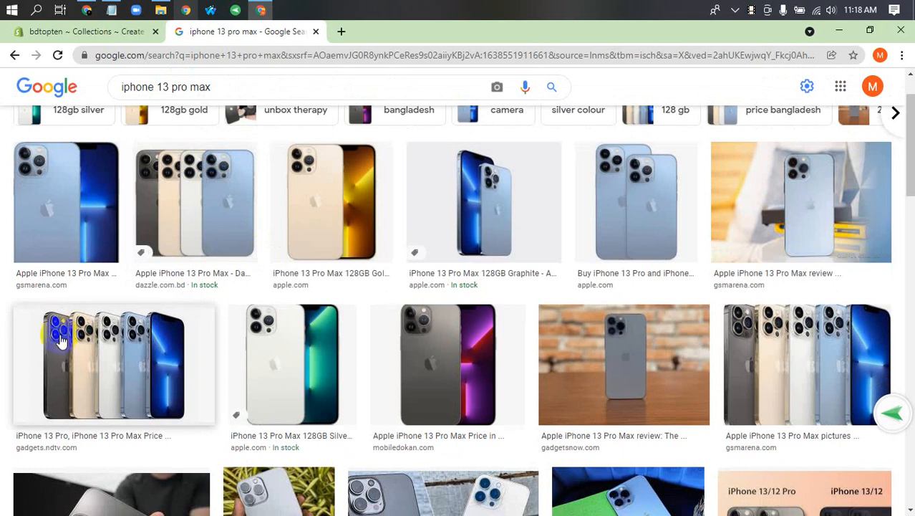
{"action": "right_click", "coordinate": [138, 358]}
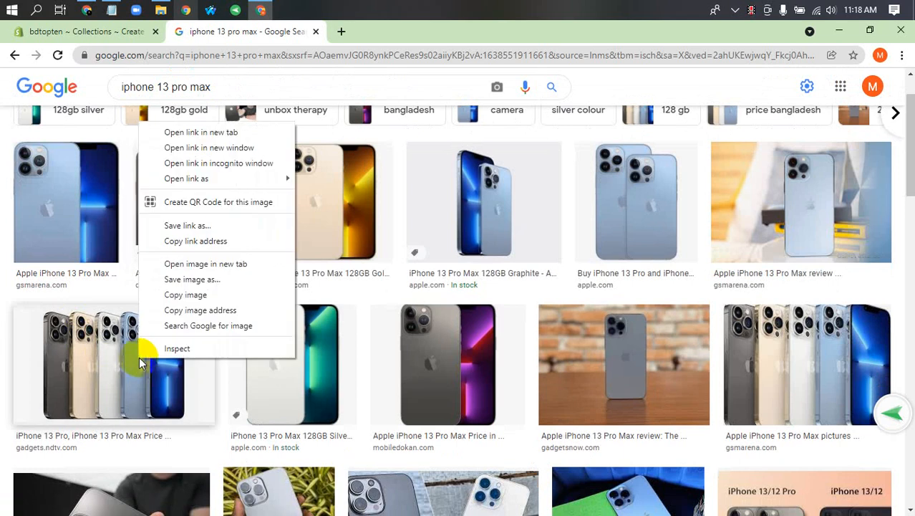
{"action": "left_click", "coordinate": [202, 283]}
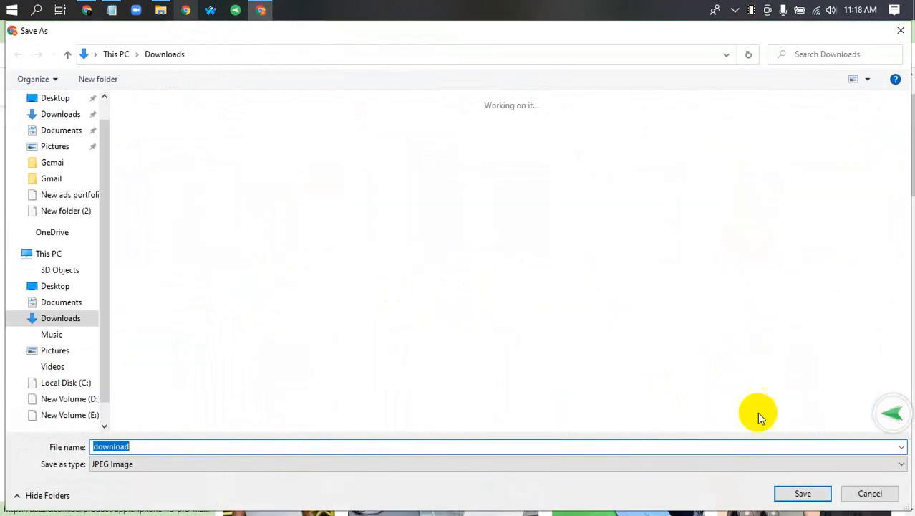
{"action": "left_click", "coordinate": [803, 493]}
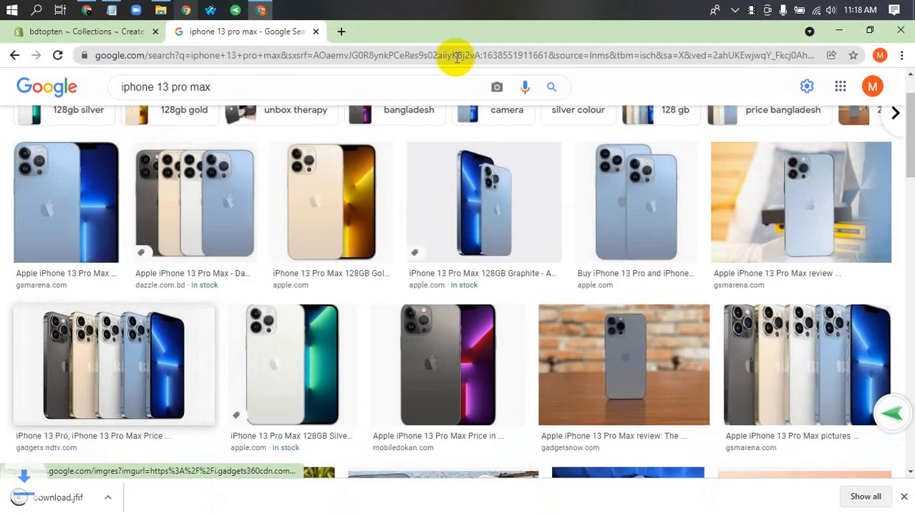
Return to the new Iphone collection and add the "download" picture from the Downloads folder as its collection image
{"action": "left_click", "coordinate": [122, 31]}
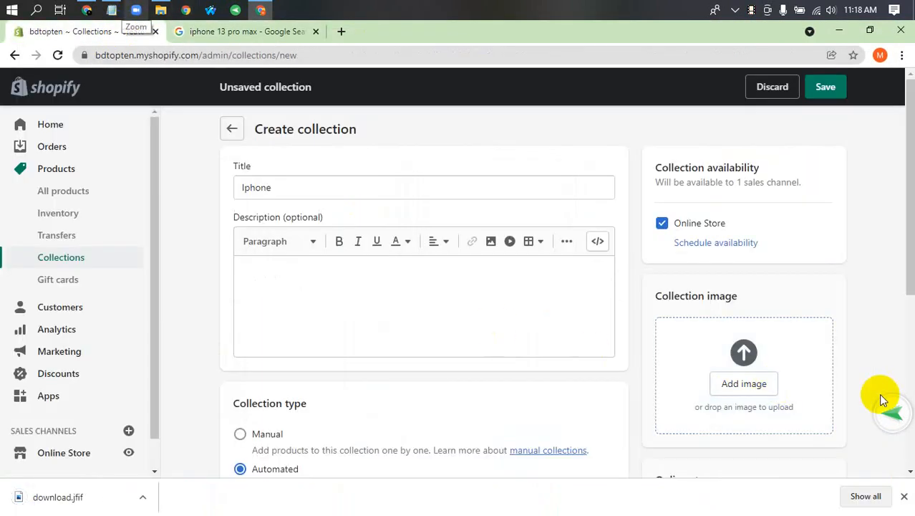
{"action": "left_click", "coordinate": [745, 386]}
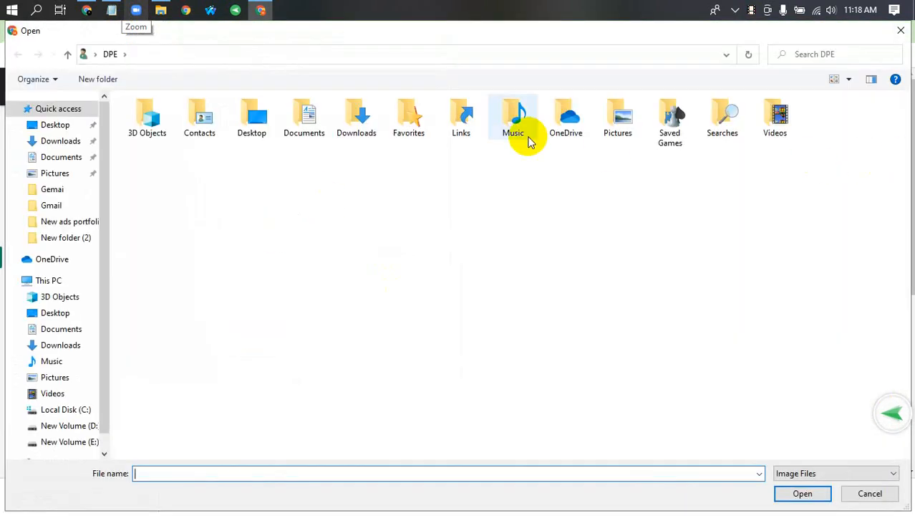
{"action": "double_click", "coordinate": [364, 125]}
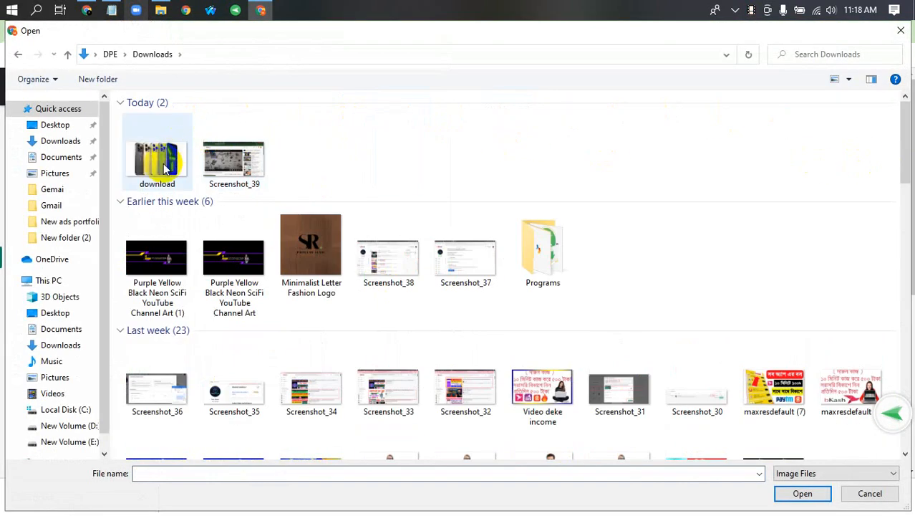
{"action": "left_click", "coordinate": [165, 167]}
{"action": "left_click", "coordinate": [803, 492]}
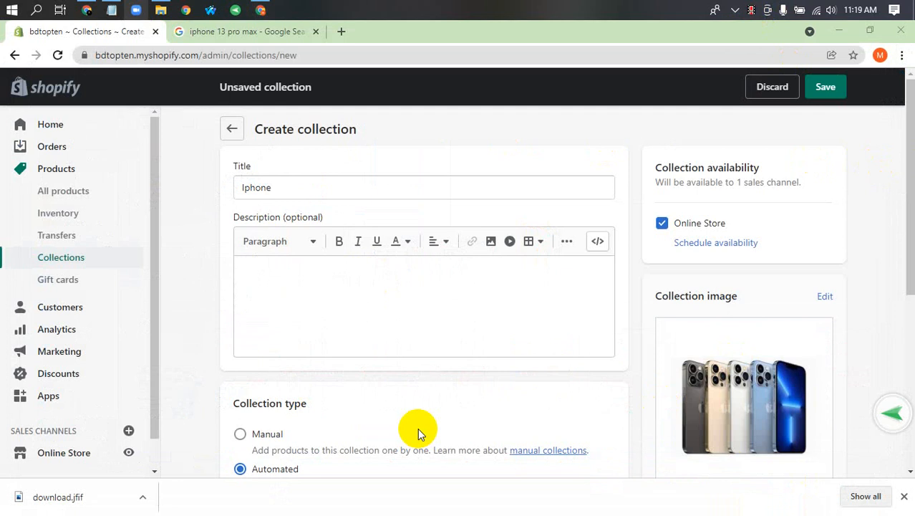
Set the Iphone collection's type to Manual
{"action": "scroll", "coordinate": [320, 451], "scroll_direction": "down", "scroll_amount": 3}
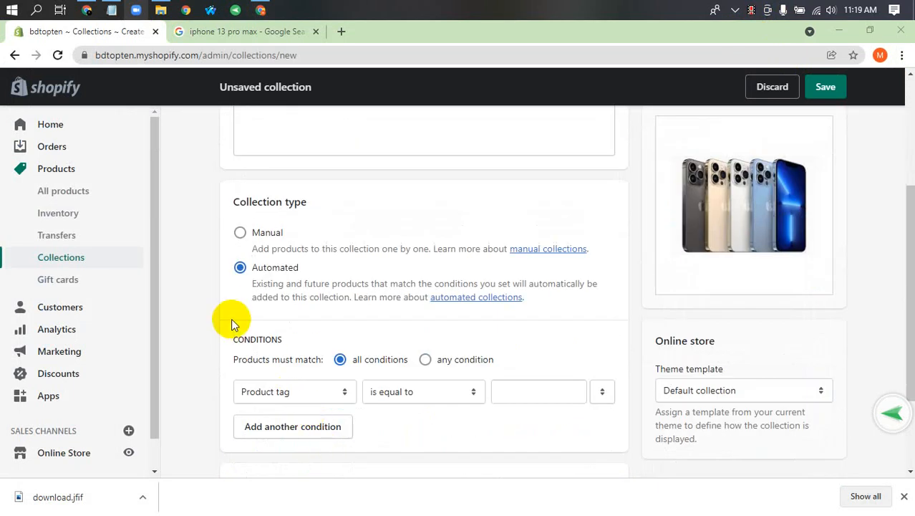
{"action": "left_click_drag", "start_coordinate": [239, 278], "coordinate": [272, 269]}
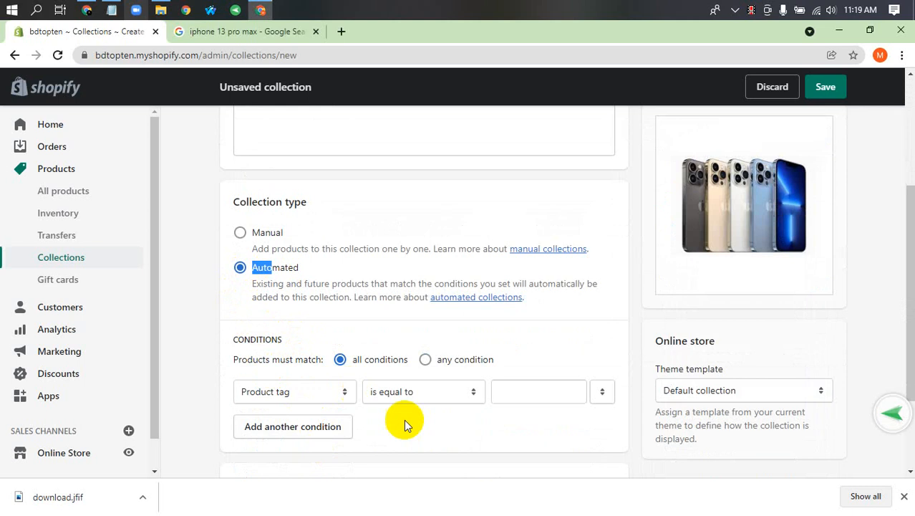
{"action": "scroll", "coordinate": [300, 305], "scroll_direction": "up", "scroll_amount": 1}
{"action": "left_click", "coordinate": [240, 300]}
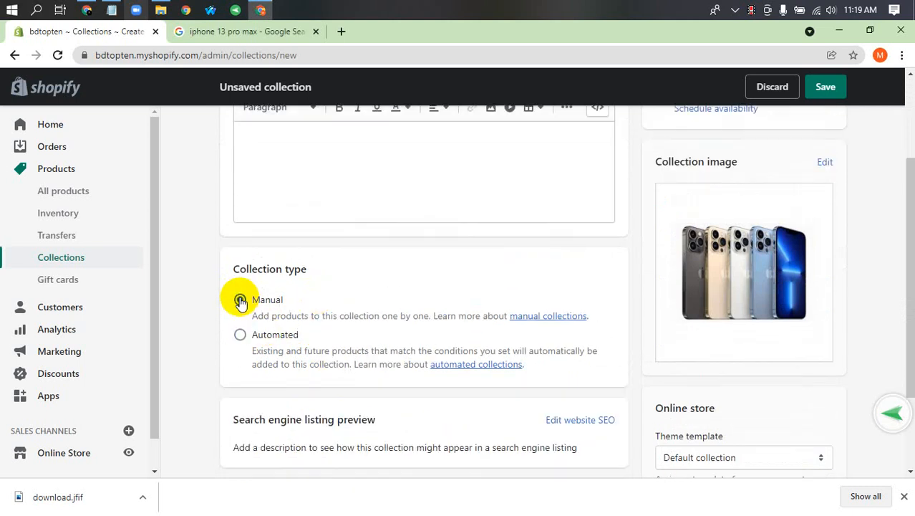
{"action": "scroll", "coordinate": [570, 351], "scroll_direction": "down", "scroll_amount": 1}
{"action": "scroll", "coordinate": [569, 351], "scroll_direction": "down", "scroll_amount": 1}
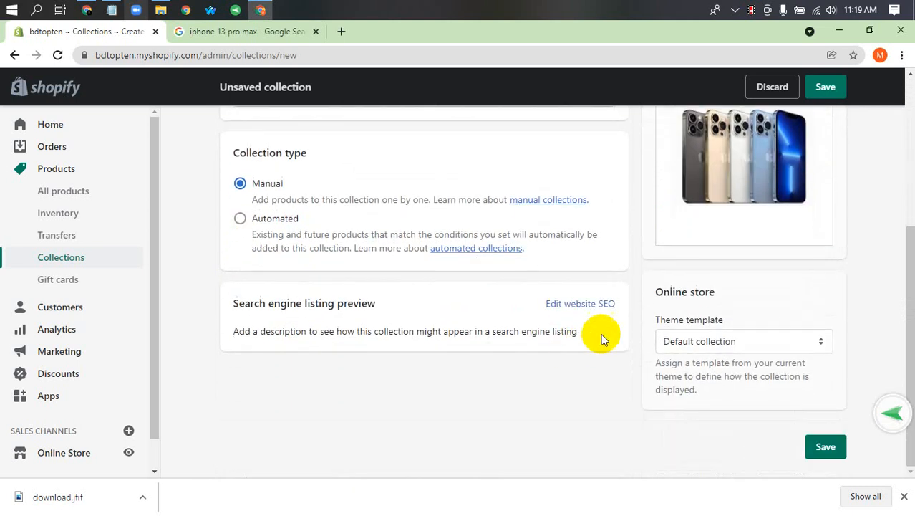
Enter "#iphone 13 pro max" as the Iphone collection's description
{"action": "scroll", "coordinate": [593, 317], "scroll_direction": "up", "scroll_amount": 4}
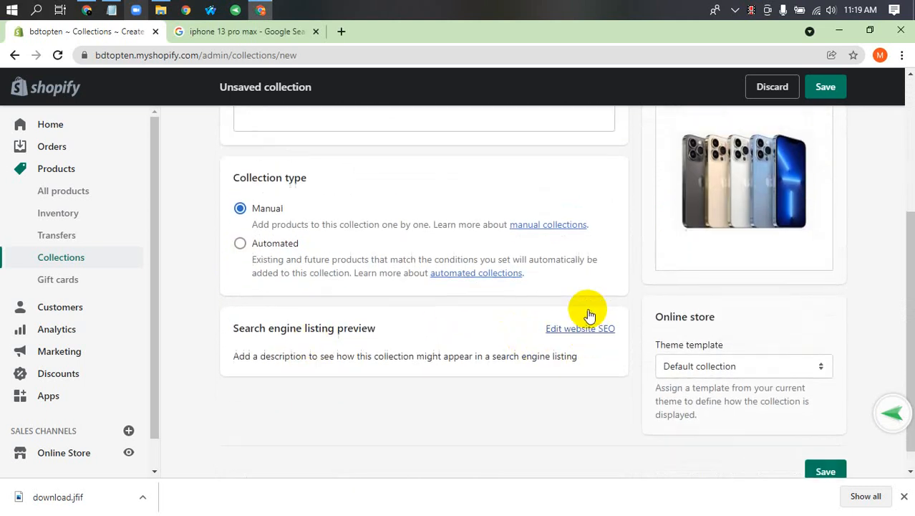
{"action": "left_click", "coordinate": [322, 251]}
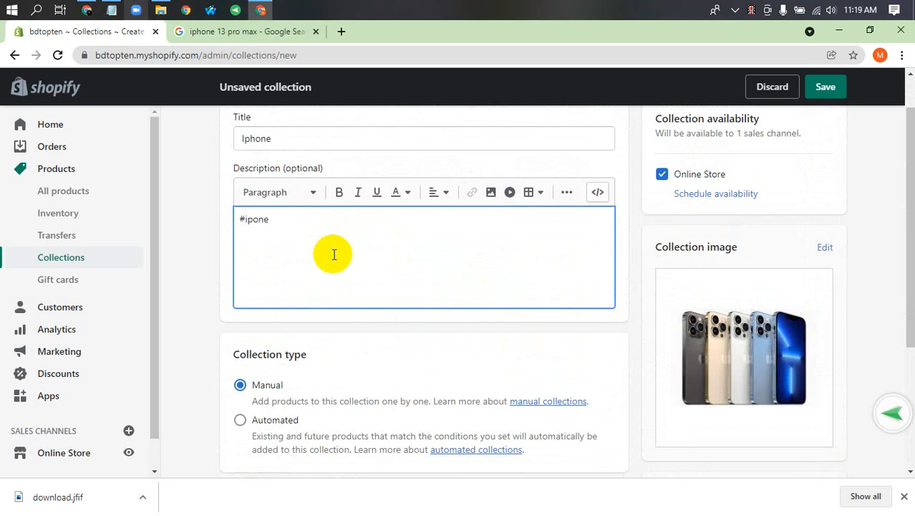
{"action": "left_click", "coordinate": [252, 225]}
{"action": "type", "text": "h"}
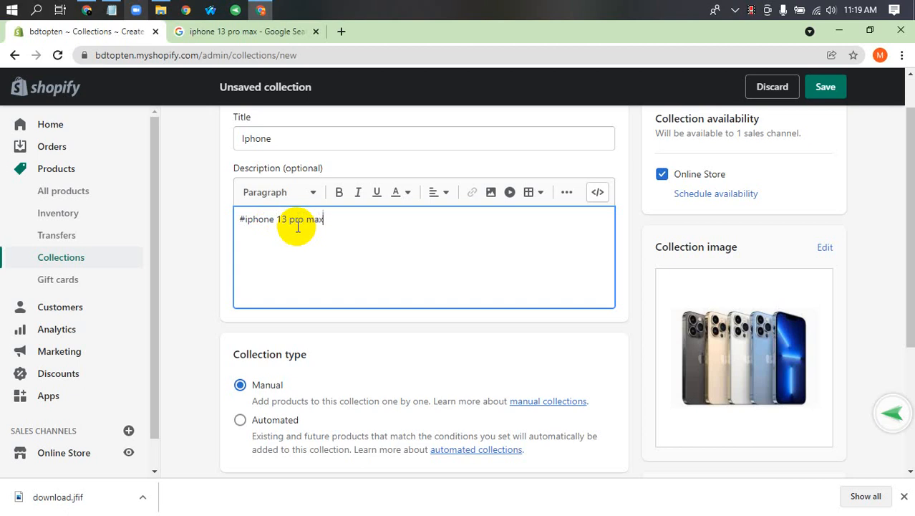
Examine the title, URL and description in the Iphone collection's search engine listing preview
{"action": "scroll", "coordinate": [400, 223], "scroll_direction": "down", "scroll_amount": 3}
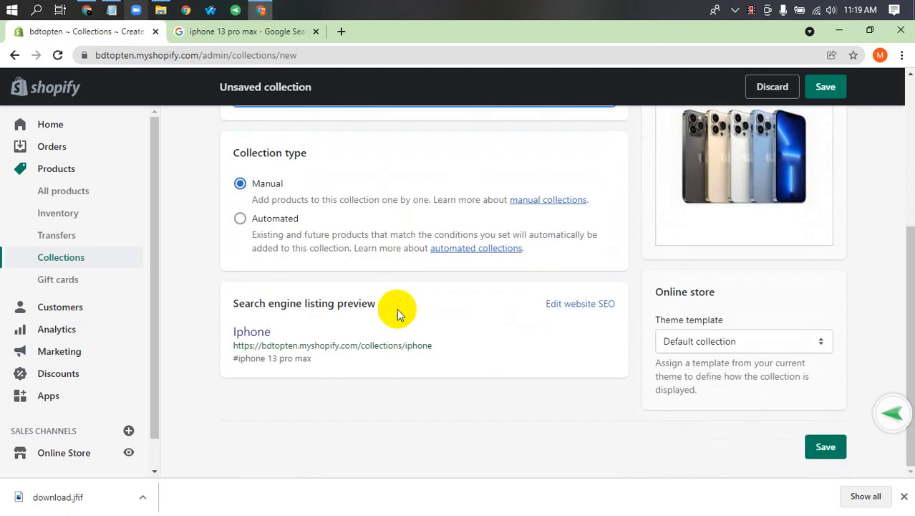
{"action": "scroll", "coordinate": [396, 307], "scroll_direction": "up", "scroll_amount": 1}
{"action": "scroll", "coordinate": [403, 321], "scroll_direction": "up", "scroll_amount": 2}
{"action": "scroll", "coordinate": [303, 329], "scroll_direction": "down", "scroll_amount": 3}
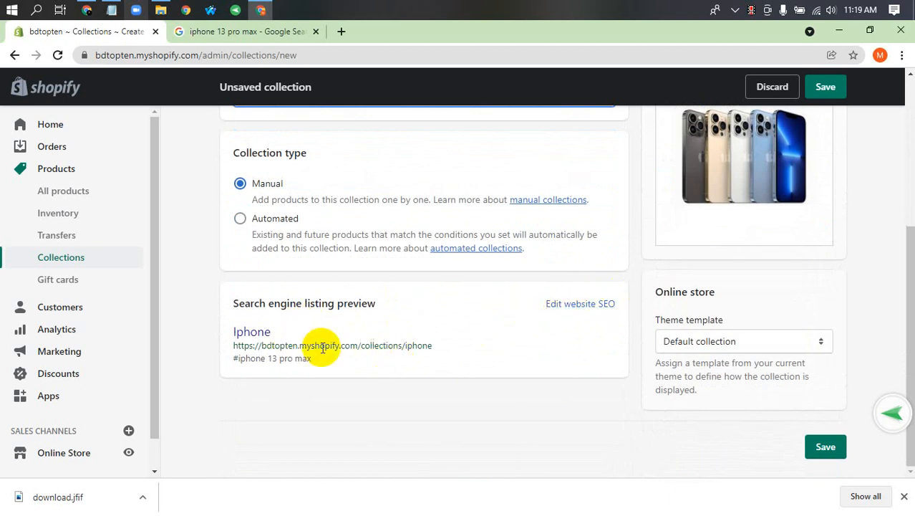
{"action": "mouse_move", "coordinate": [260, 361]}
{"action": "left_mouse_down"}
{"action": "mouse_move", "coordinate": [299, 362]}
{"action": "mouse_move", "coordinate": [216, 357]}
{"action": "mouse_move", "coordinate": [278, 359]}
{"action": "left_mouse_up"}
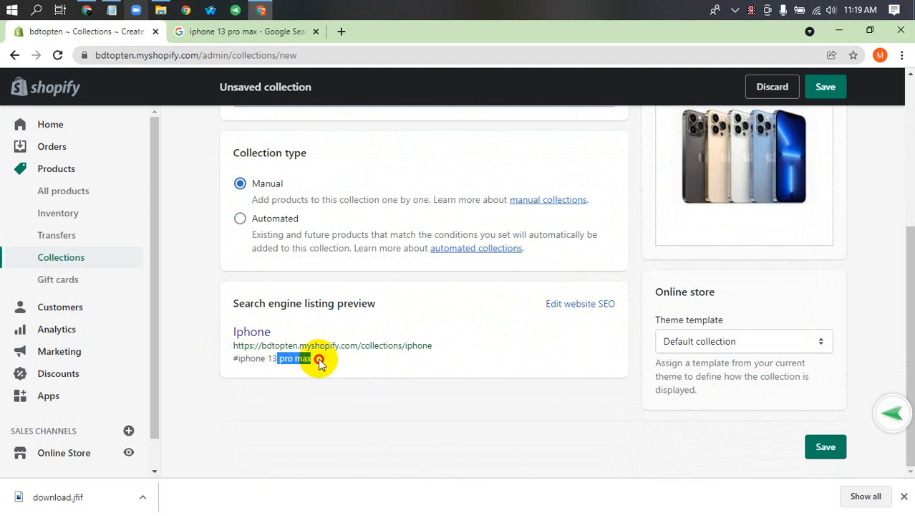
{"action": "left_click_drag", "start_coordinate": [344, 363], "coordinate": [279, 358]}
{"action": "left_click", "coordinate": [326, 362]}
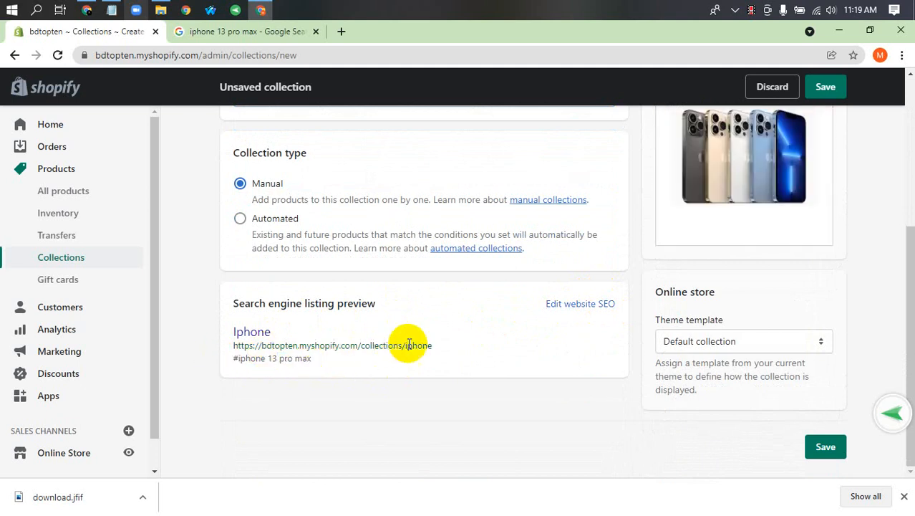
{"action": "left_click_drag", "start_coordinate": [444, 344], "coordinate": [364, 351]}
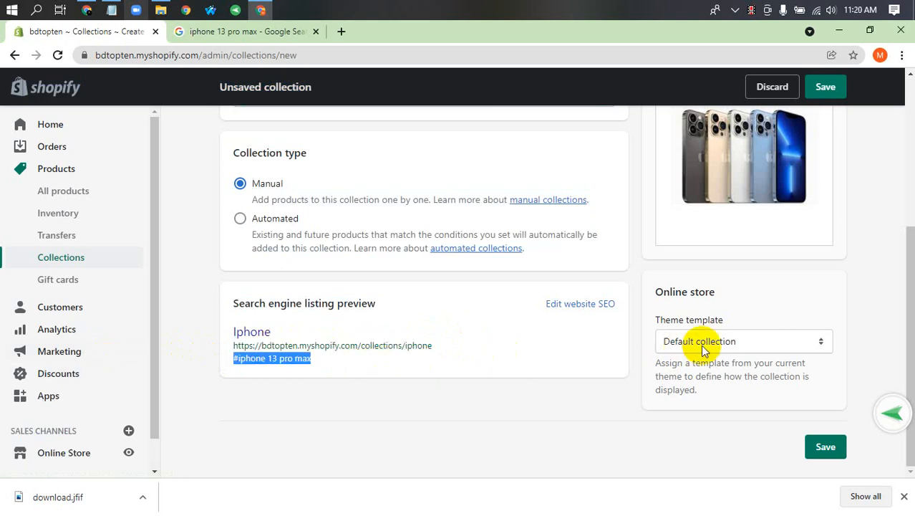
{"action": "scroll", "coordinate": [477, 349], "scroll_direction": "up", "scroll_amount": 3}
{"action": "scroll", "coordinate": [605, 364], "scroll_direction": "down", "scroll_amount": 3}
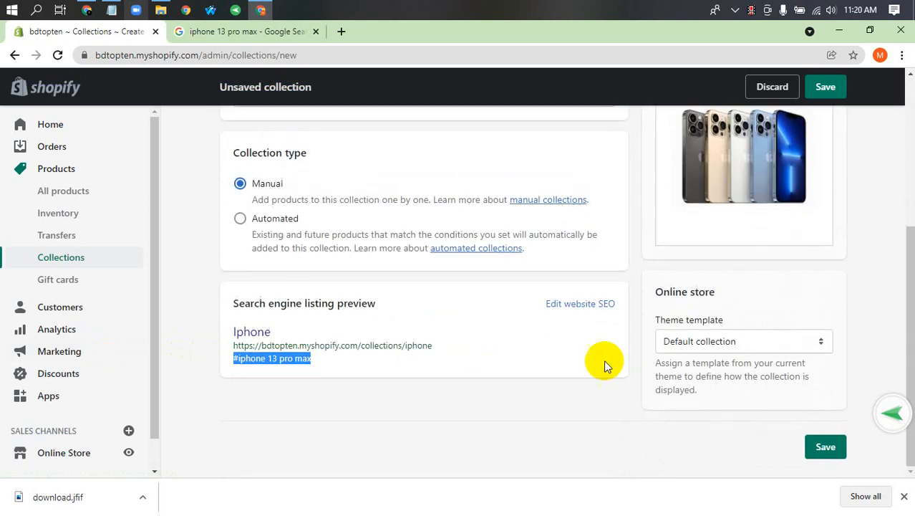
Keep the "Default collection" theme template and save the Iphone collection
{"action": "left_click", "coordinate": [737, 341]}
{"action": "left_click", "coordinate": [737, 341]}
{"action": "scroll", "coordinate": [510, 345], "scroll_direction": "up", "scroll_amount": 3}
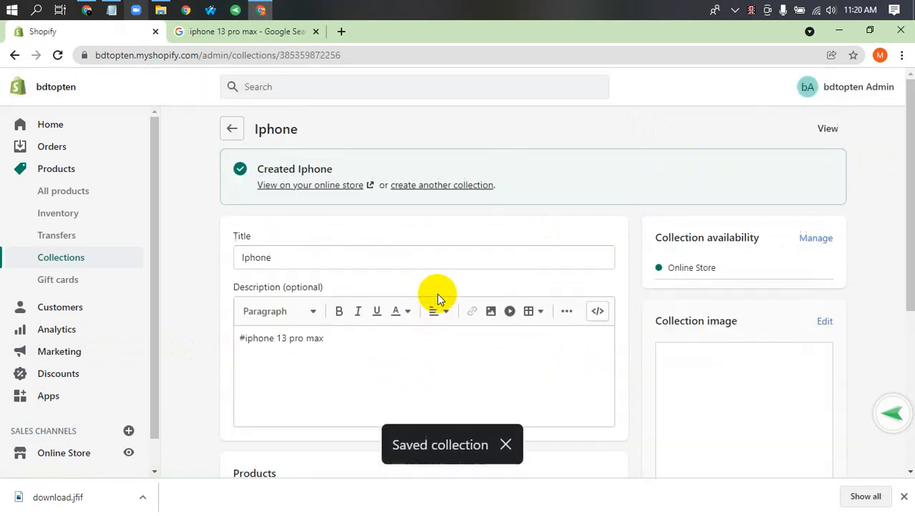
Start another collection and enter "Laptop" as its title
{"action": "left_click", "coordinate": [421, 186]}
{"action": "left_click", "coordinate": [282, 194]}
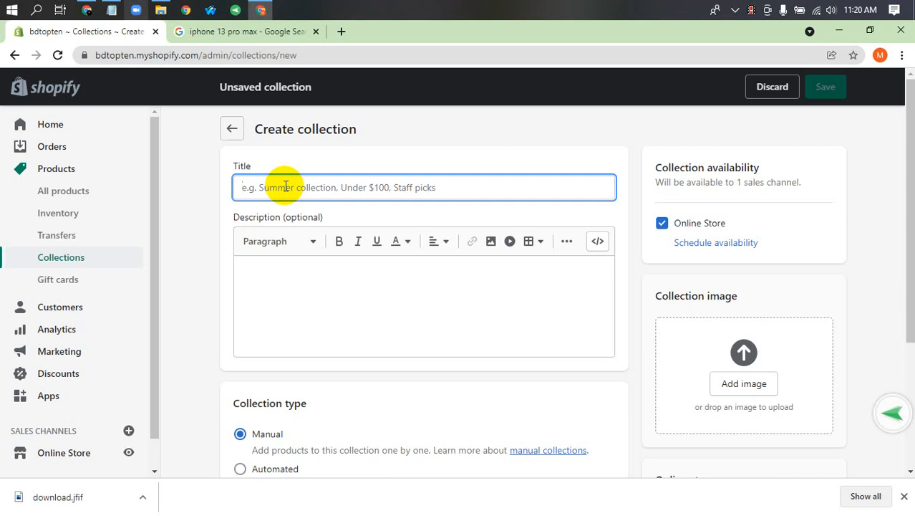
{"action": "type", "text": "Laptop"}
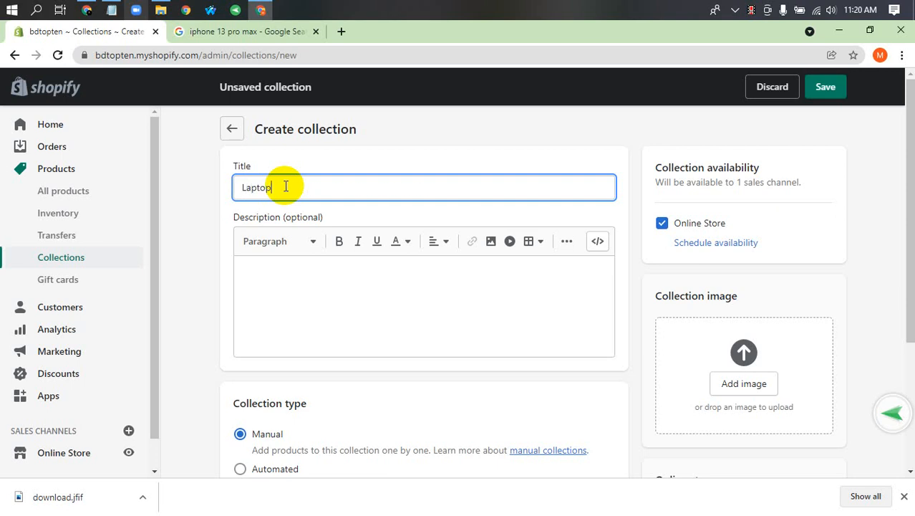
Enter "Hp,asar." as the Laptop collection's description and check it in the search engine listing preview
{"action": "left_click", "coordinate": [312, 295]}
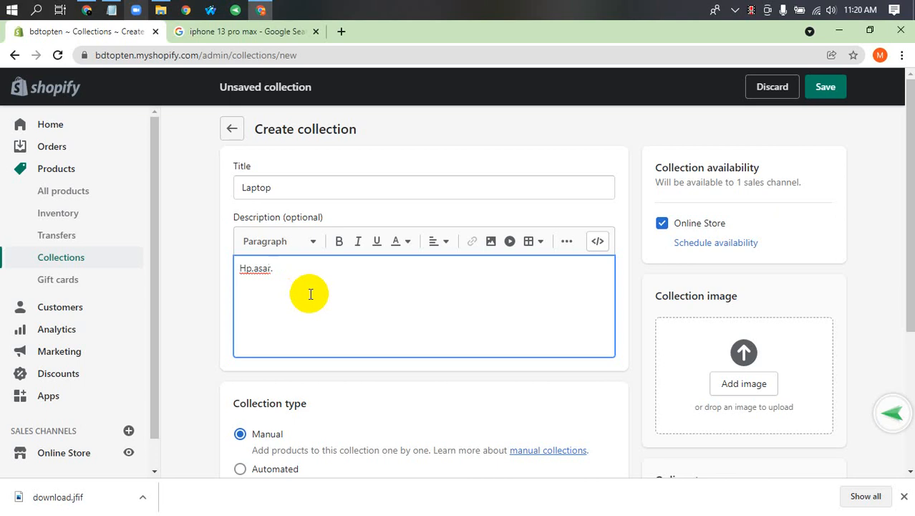
{"action": "scroll", "coordinate": [308, 295], "scroll_direction": "down", "scroll_amount": 3}
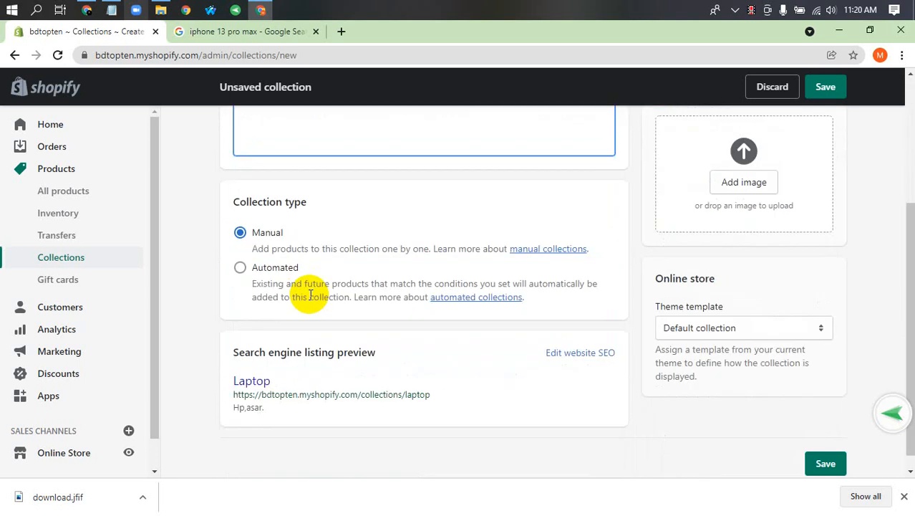
{"action": "scroll", "coordinate": [306, 296], "scroll_direction": "up", "scroll_amount": 3}
{"action": "scroll", "coordinate": [300, 316], "scroll_direction": "down", "scroll_amount": 3}
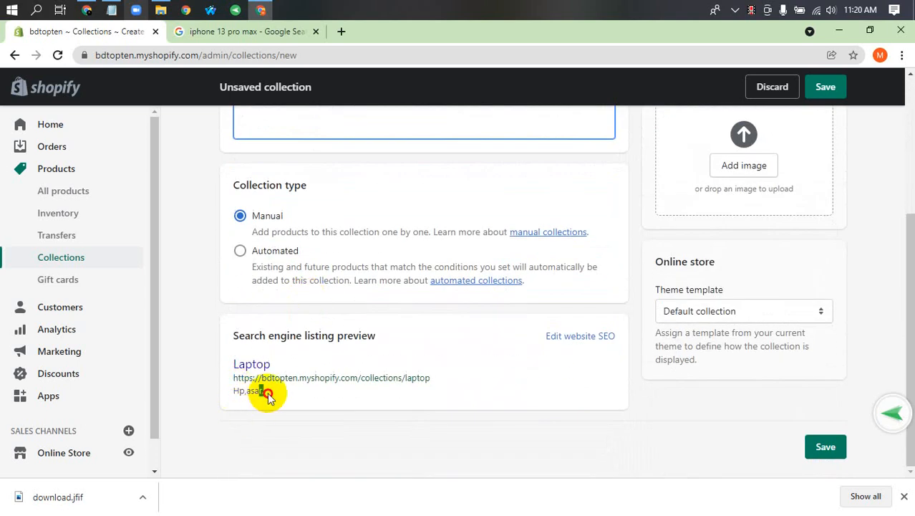
{"action": "left_click_drag", "start_coordinate": [266, 392], "coordinate": [289, 396]}
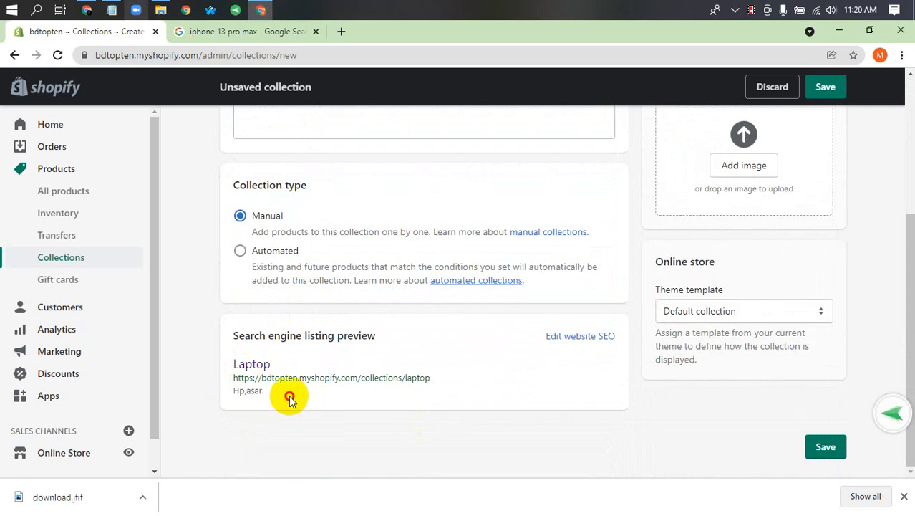
Clear the Laptop collection's description and check the search engine listing preview again
{"action": "scroll", "coordinate": [267, 402], "scroll_direction": "up", "scroll_amount": 3}
{"action": "left_click_drag", "start_coordinate": [321, 282], "coordinate": [194, 273]}
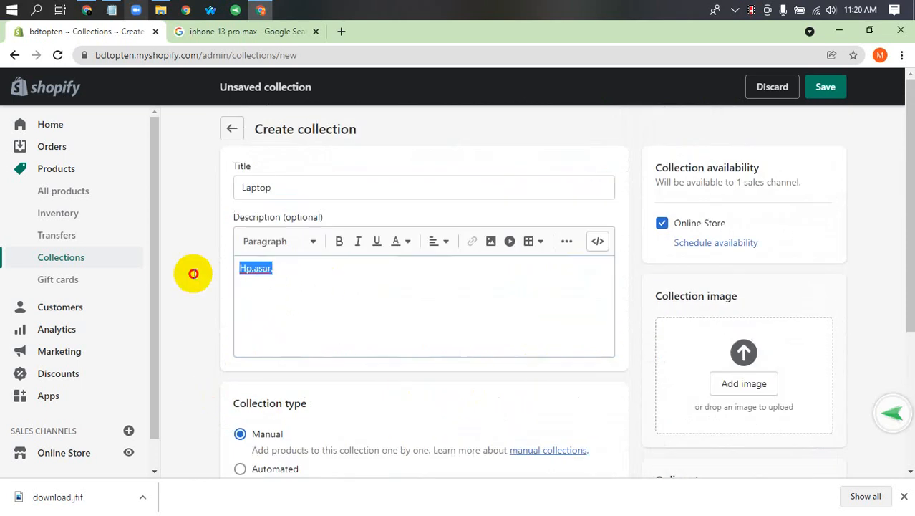
{"action": "key", "text": "BackSpace"}
{"action": "scroll", "coordinate": [322, 369], "scroll_direction": "down", "scroll_amount": 3}
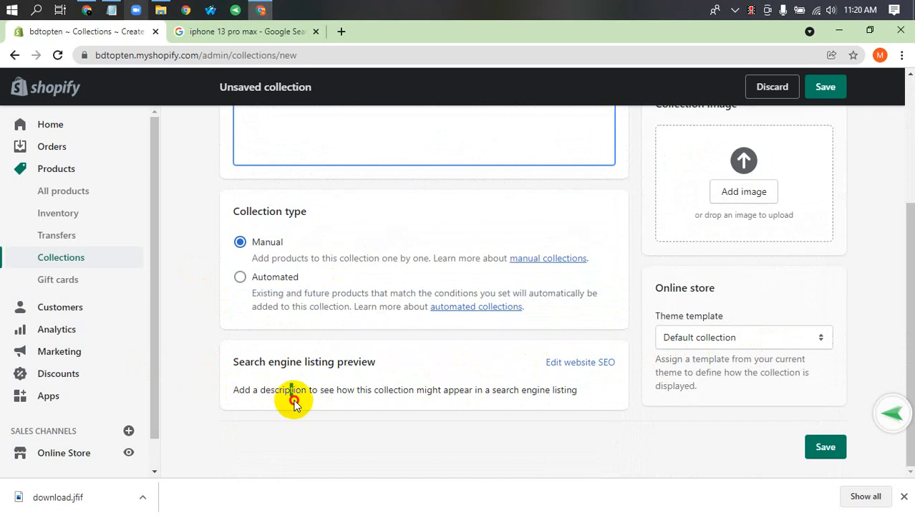
{"action": "left_click_drag", "start_coordinate": [290, 390], "coordinate": [401, 388]}
{"action": "scroll", "coordinate": [271, 368], "scroll_direction": "up", "scroll_amount": 3}
{"action": "left_click", "coordinate": [303, 192]}
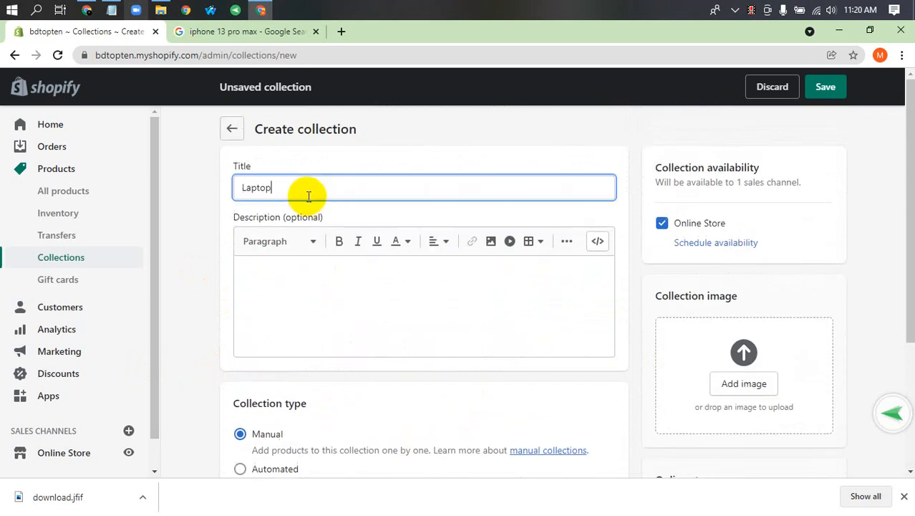
{"action": "left_click", "coordinate": [444, 333]}
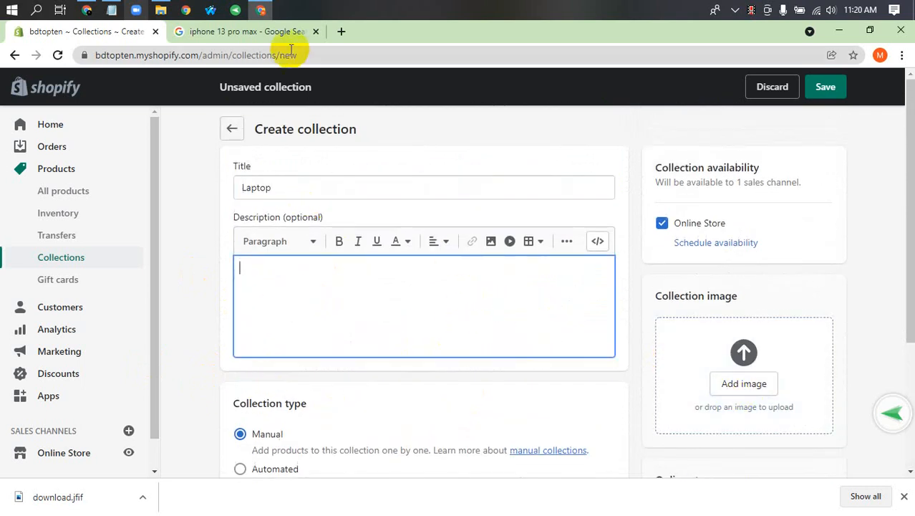
Switch to the Google Images browser tab and search for "laptop"
{"action": "left_click", "coordinate": [239, 31]}
{"action": "left_click", "coordinate": [248, 100]}
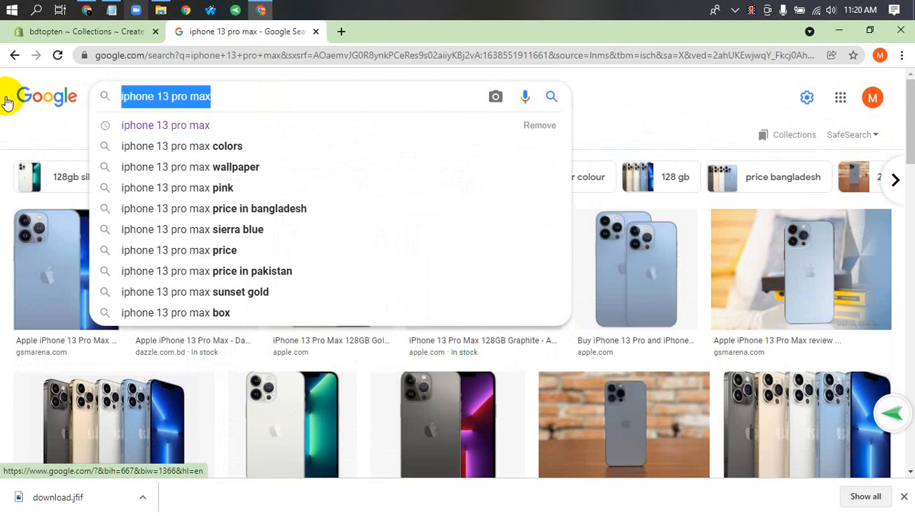
{"action": "type", "text": "laptop"}
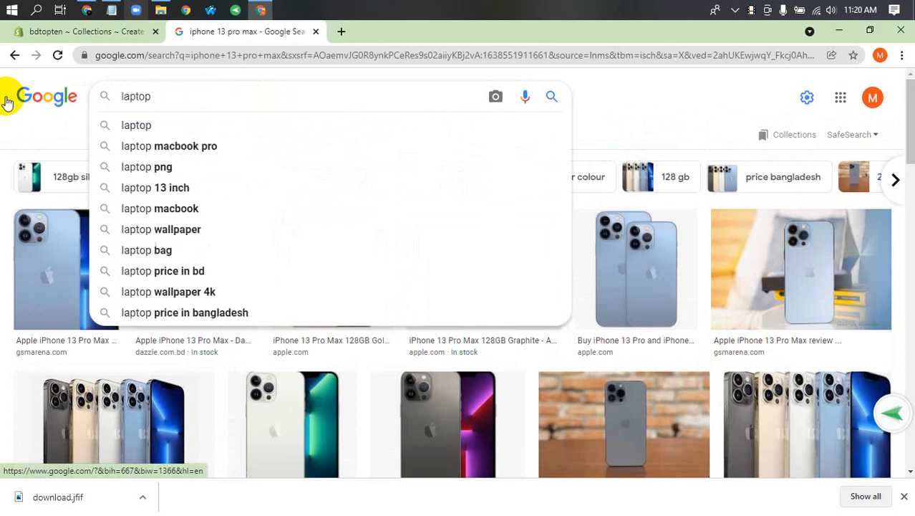
{"action": "left_click", "coordinate": [176, 125]}
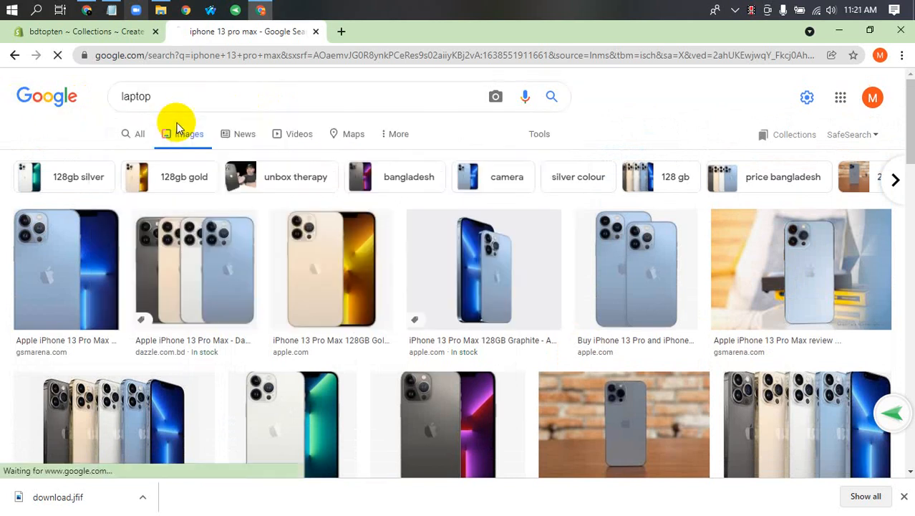
Browse the laptop image results for a picture suitable as the Laptop collection's image
{"action": "scroll", "coordinate": [280, 211], "scroll_direction": "down", "scroll_amount": 1}
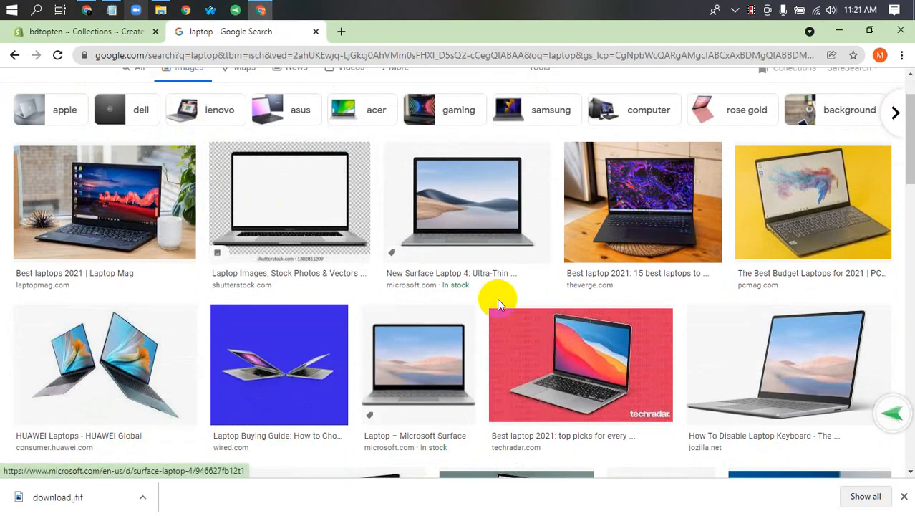
{"action": "scroll", "coordinate": [497, 301], "scroll_direction": "down", "scroll_amount": 3}
{"action": "scroll", "coordinate": [501, 301], "scroll_direction": "down", "scroll_amount": 2}
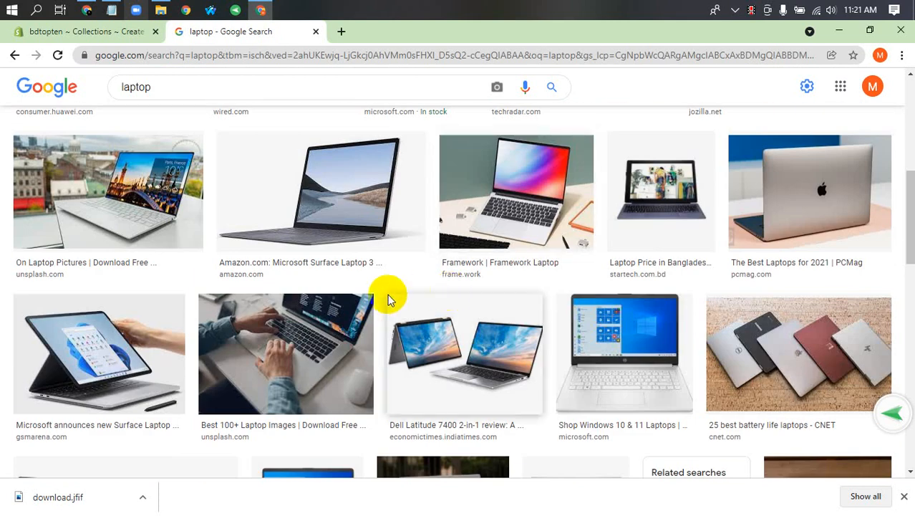
{"action": "scroll", "coordinate": [449, 245], "scroll_direction": "down", "scroll_amount": 2}
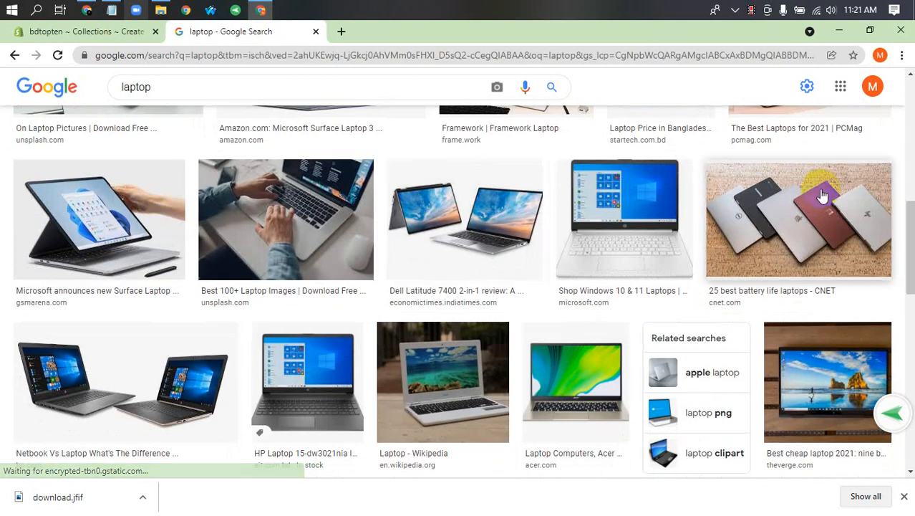
{"action": "scroll", "coordinate": [766, 204], "scroll_direction": "down", "scroll_amount": 4}
{"action": "scroll", "coordinate": [176, 255], "scroll_direction": "down", "scroll_amount": 7}
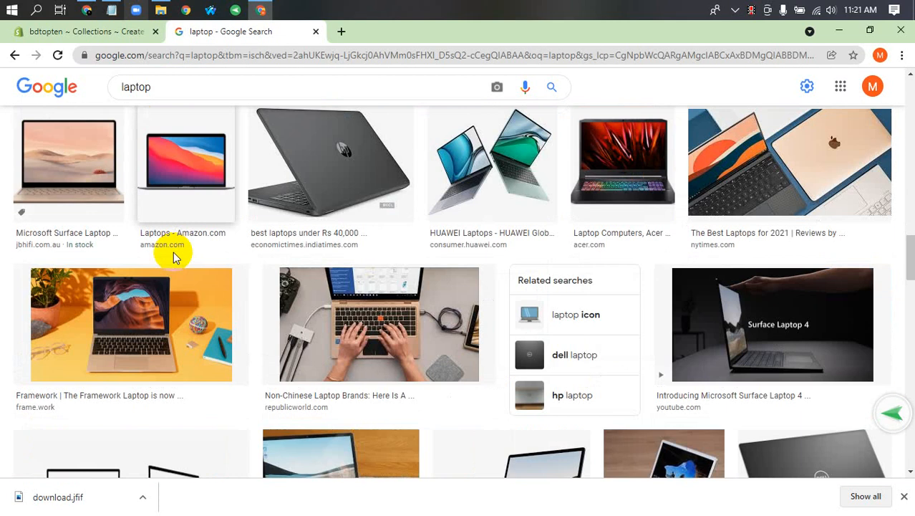
{"action": "scroll", "coordinate": [452, 292], "scroll_direction": "down", "scroll_amount": 3}
{"action": "scroll", "coordinate": [453, 292], "scroll_direction": "up", "scroll_amount": 5}
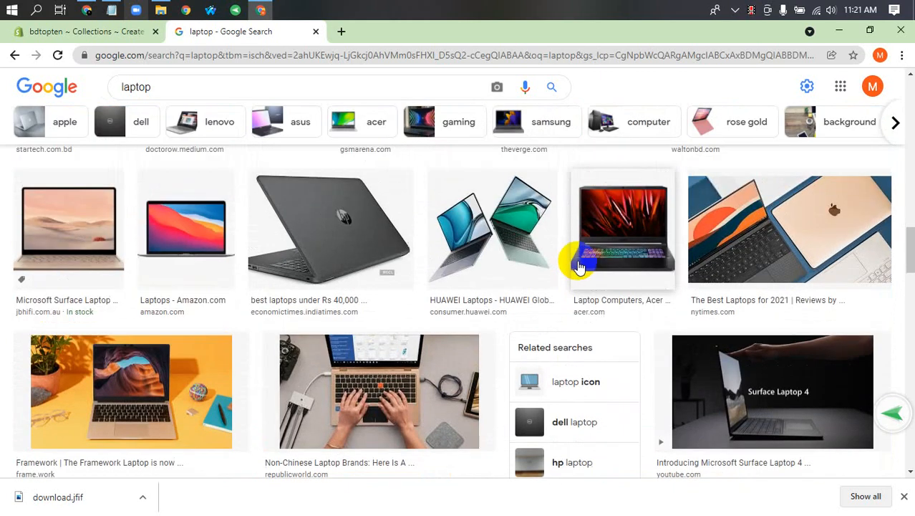
{"action": "scroll", "coordinate": [373, 261], "scroll_direction": "up", "scroll_amount": 5}
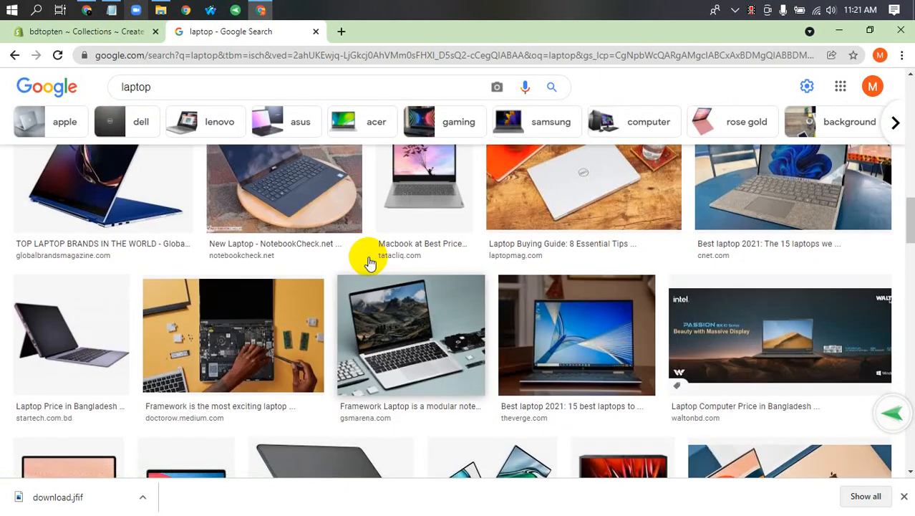
{"action": "scroll", "coordinate": [566, 300], "scroll_direction": "down", "scroll_amount": 10}
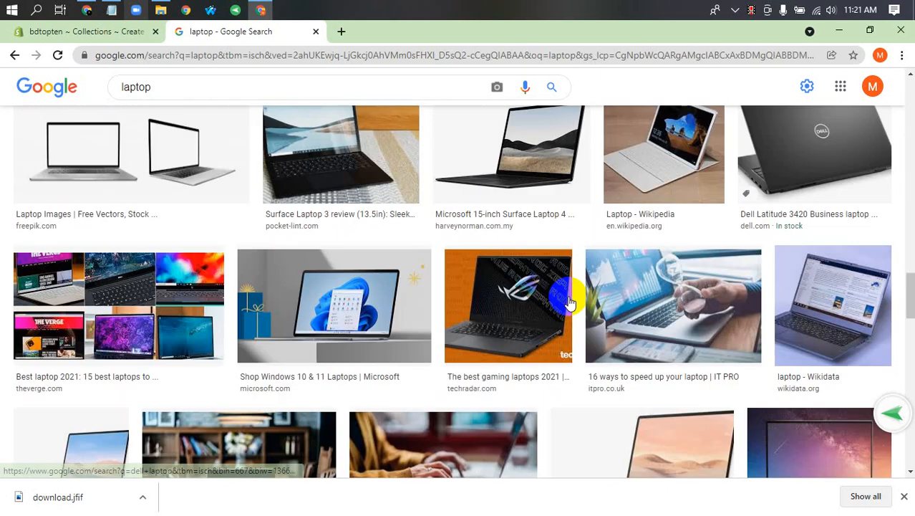
{"action": "scroll", "coordinate": [569, 301], "scroll_direction": "down", "scroll_amount": 8}
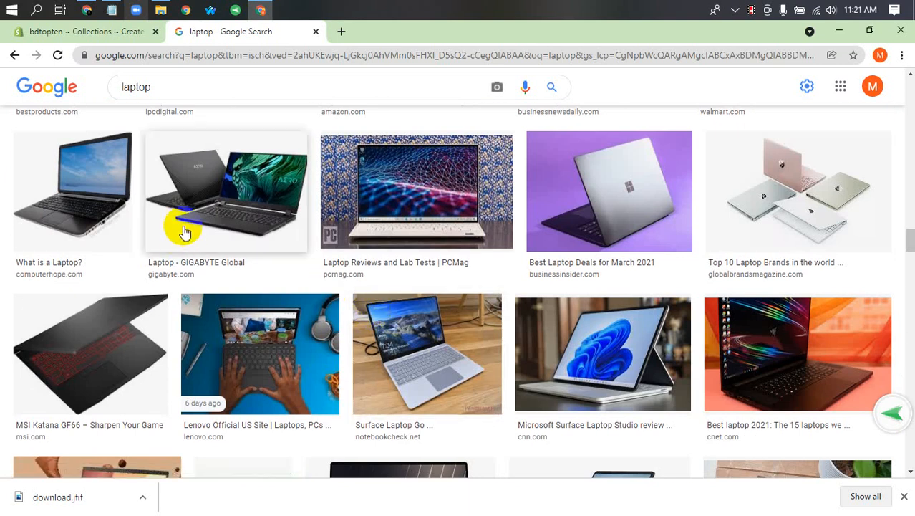
{"action": "scroll", "coordinate": [387, 257], "scroll_direction": "down", "scroll_amount": 6}
{"action": "scroll", "coordinate": [350, 256], "scroll_direction": "down", "scroll_amount": 7}
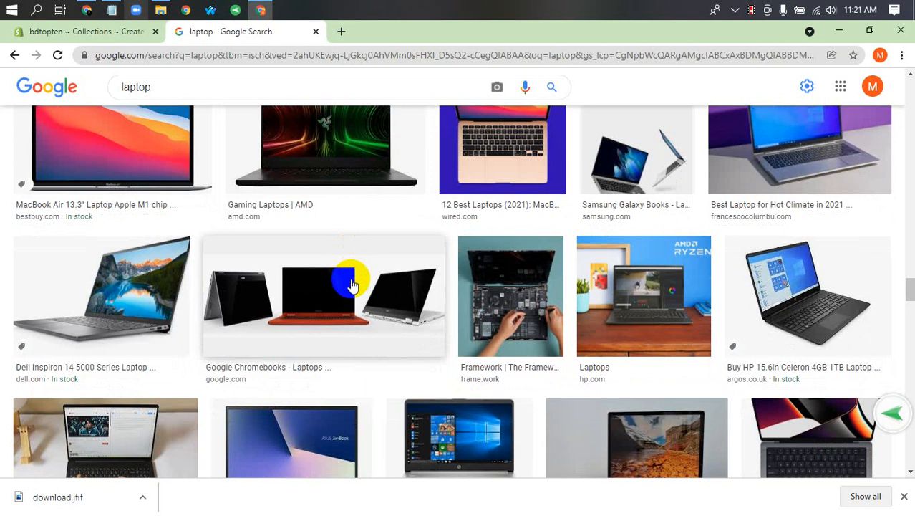
Preview the Google Chromebooks image showing three laptops and return to the image results
{"action": "left_click", "coordinate": [351, 284]}
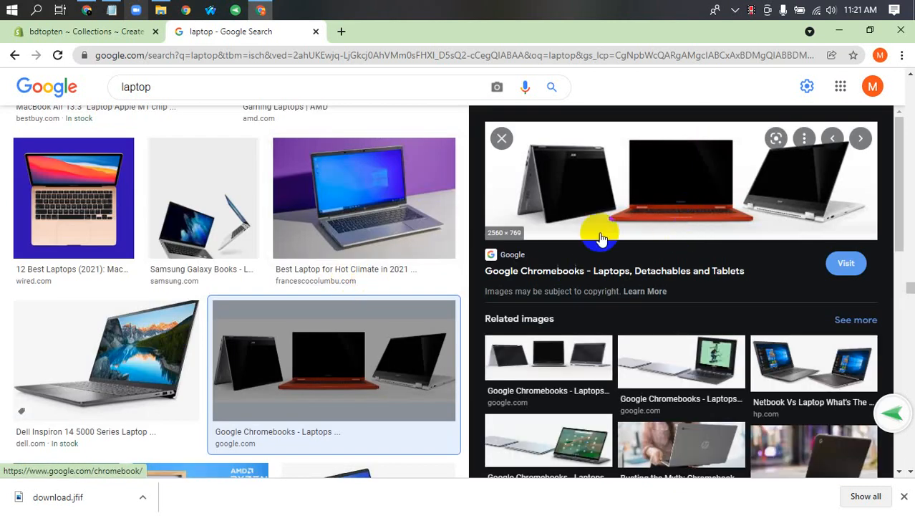
{"action": "scroll", "coordinate": [602, 238], "scroll_direction": "down", "scroll_amount": 3}
{"action": "scroll", "coordinate": [544, 230], "scroll_direction": "up", "scroll_amount": 3}
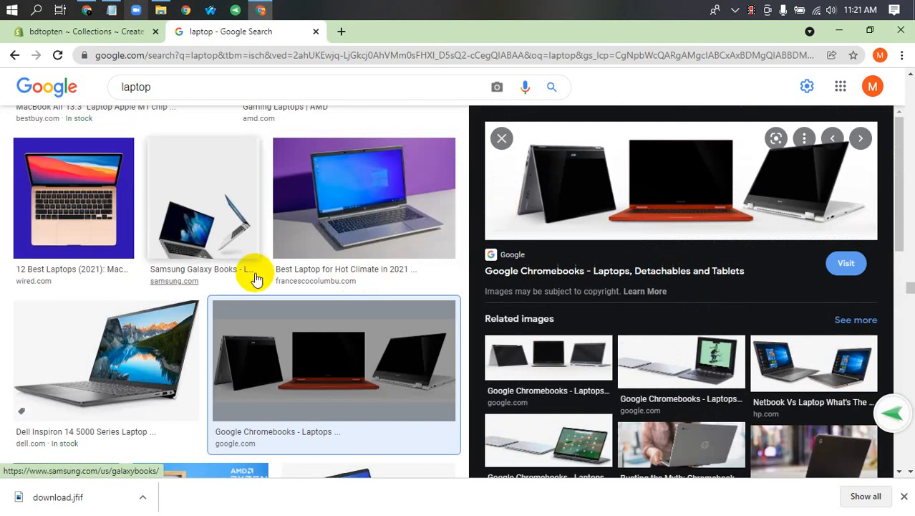
{"action": "scroll", "coordinate": [118, 247], "scroll_direction": "down", "scroll_amount": 1}
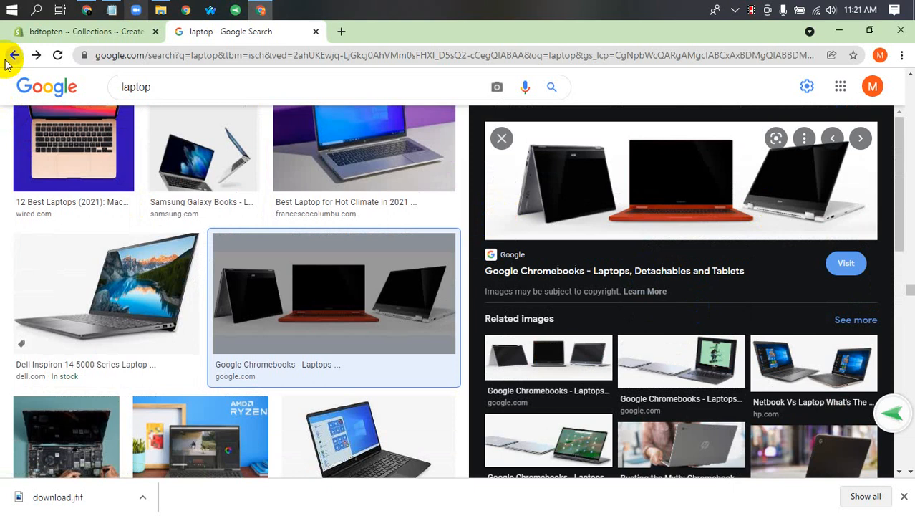
{"action": "left_click", "coordinate": [12, 56]}
Find the Fortune Technology gaming laptops image and save it to Downloads as "images"
{"action": "scroll", "coordinate": [544, 337], "scroll_direction": "down", "scroll_amount": 15}
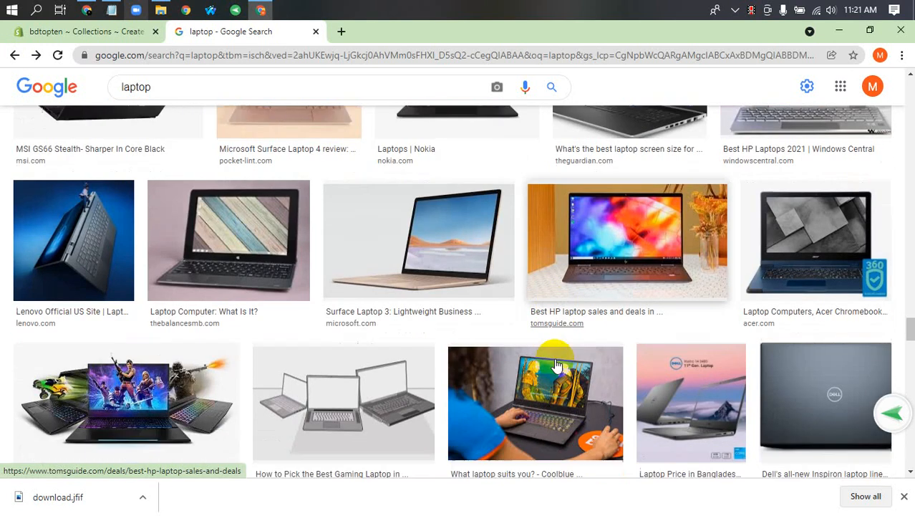
{"action": "scroll", "coordinate": [558, 366], "scroll_direction": "down", "scroll_amount": 3}
{"action": "scroll", "coordinate": [212, 295], "scroll_direction": "down", "scroll_amount": 1}
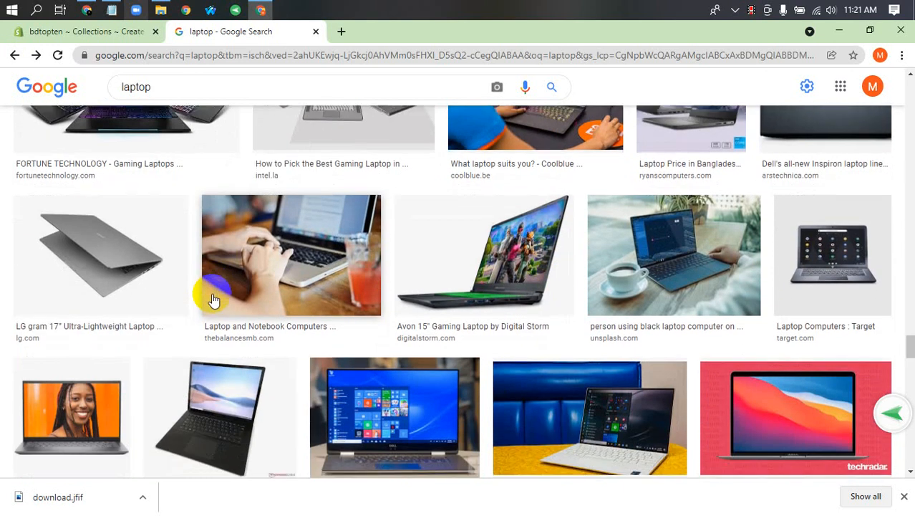
{"action": "scroll", "coordinate": [106, 190], "scroll_direction": "up", "scroll_amount": 1}
{"action": "left_click", "coordinate": [106, 190]}
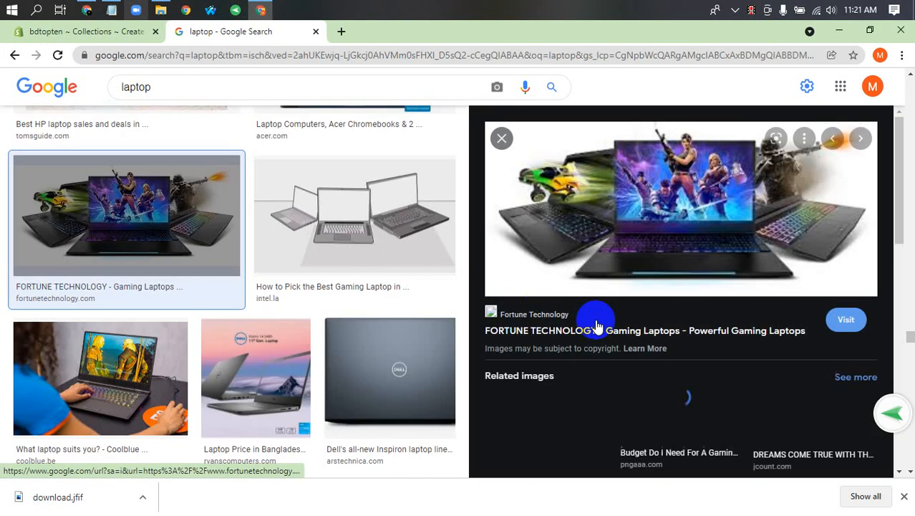
{"action": "right_click", "coordinate": [719, 233]}
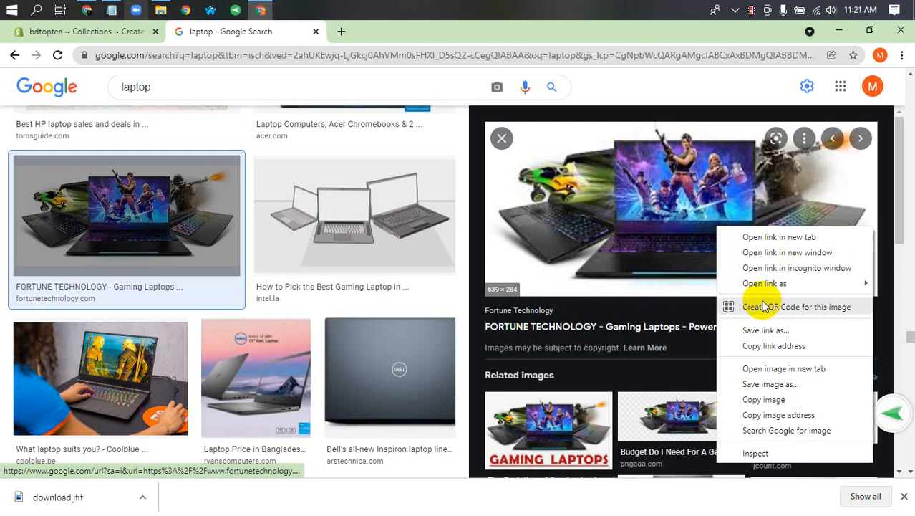
{"action": "left_click", "coordinate": [780, 383]}
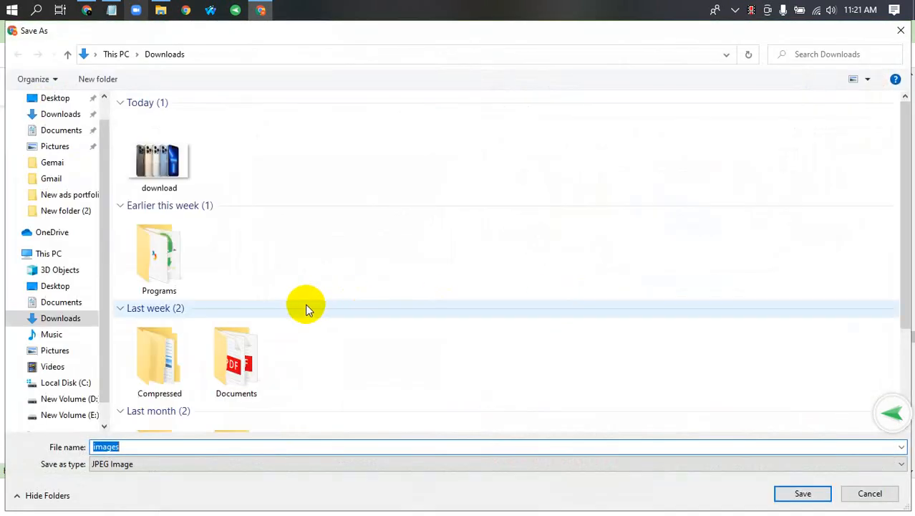
{"action": "left_click", "coordinate": [802, 494]}
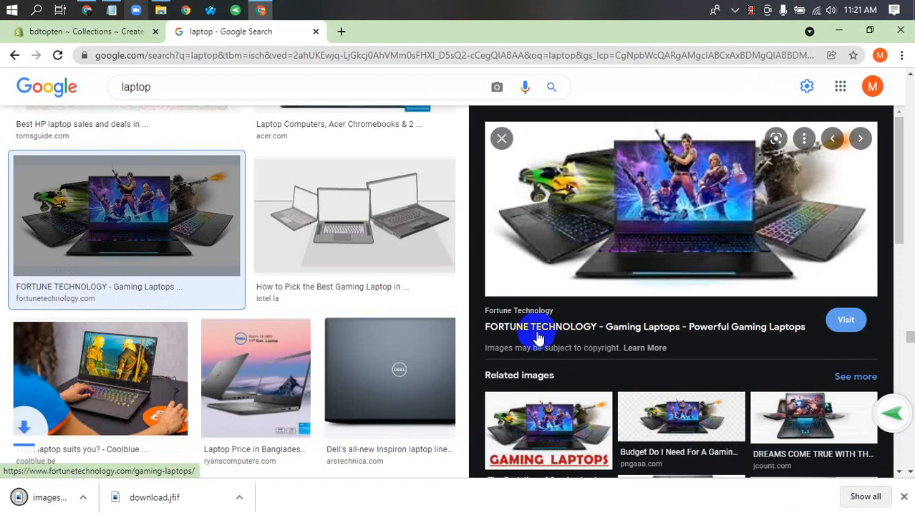
Return to the Shopify collection tab and upload the "images" file from Downloads as the Laptop collection's image
{"action": "scroll", "coordinate": [377, 273], "scroll_direction": "up", "scroll_amount": 4}
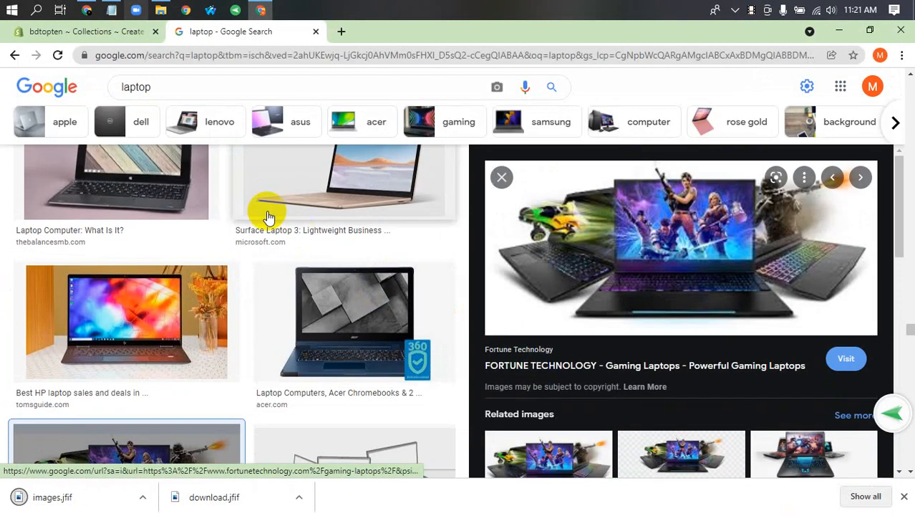
{"action": "left_click", "coordinate": [83, 30]}
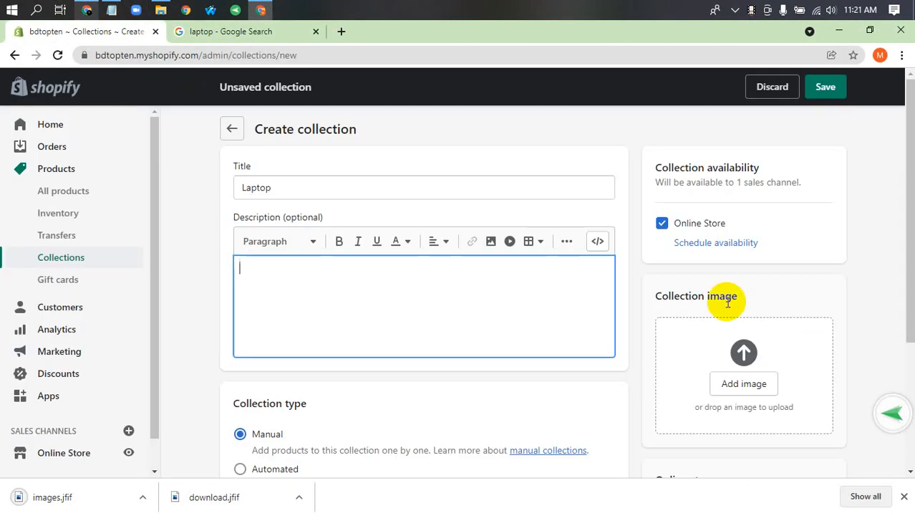
{"action": "left_click", "coordinate": [709, 368]}
{"action": "left_click", "coordinate": [158, 163]}
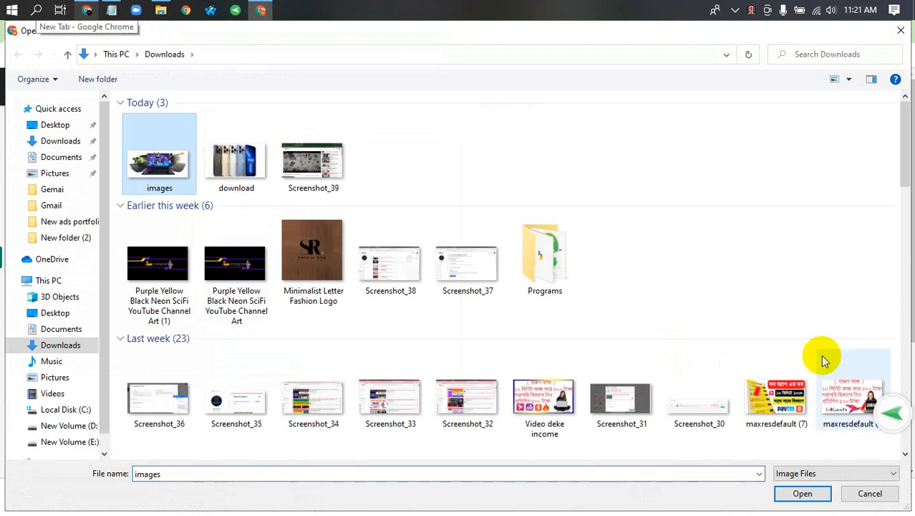
{"action": "left_click", "coordinate": [801, 494]}
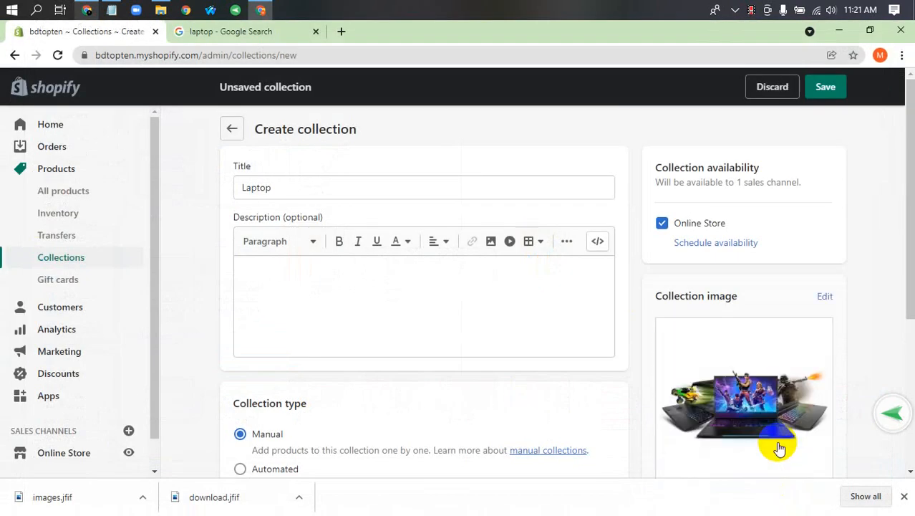
Try the Automated collection type with its product tag condition operators and switch back to Manual
{"action": "scroll", "coordinate": [688, 415], "scroll_direction": "down", "scroll_amount": 3}
{"action": "scroll", "coordinate": [757, 302], "scroll_direction": "down", "scroll_amount": 1}
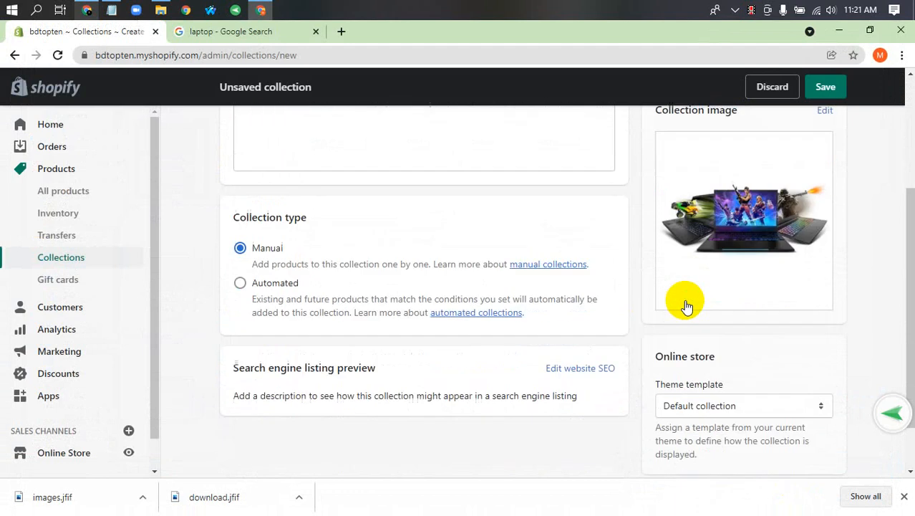
{"action": "scroll", "coordinate": [307, 299], "scroll_direction": "down", "scroll_amount": 1}
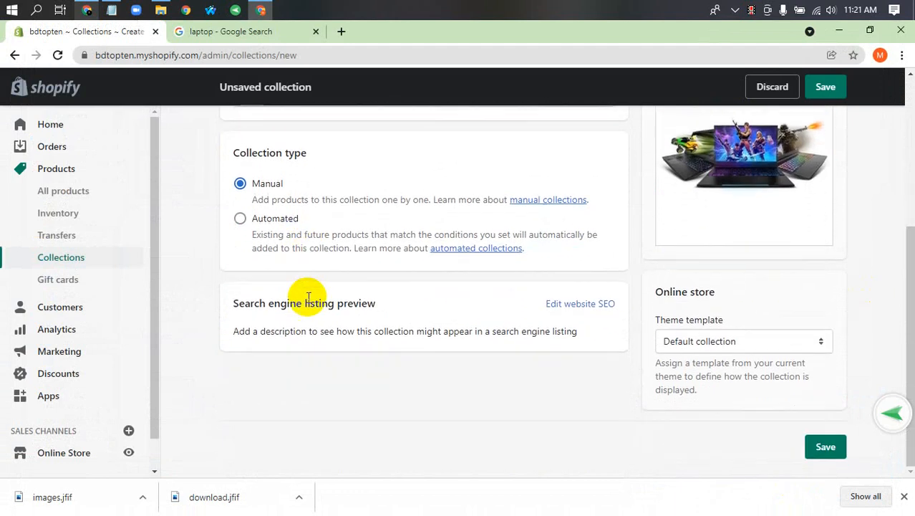
{"action": "scroll", "coordinate": [369, 344], "scroll_direction": "up", "scroll_amount": 2}
{"action": "scroll", "coordinate": [370, 344], "scroll_direction": "up", "scroll_amount": 1}
{"action": "left_click", "coordinate": [240, 352]}
{"action": "scroll", "coordinate": [334, 379], "scroll_direction": "down", "scroll_amount": 2}
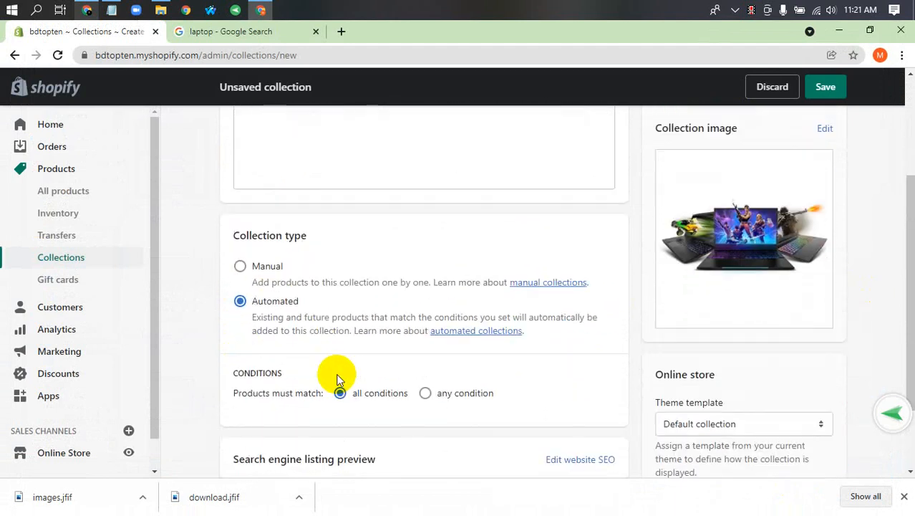
{"action": "scroll", "coordinate": [344, 358], "scroll_direction": "down", "scroll_amount": 2}
{"action": "left_click", "coordinate": [303, 277]}
{"action": "left_click", "coordinate": [388, 276]}
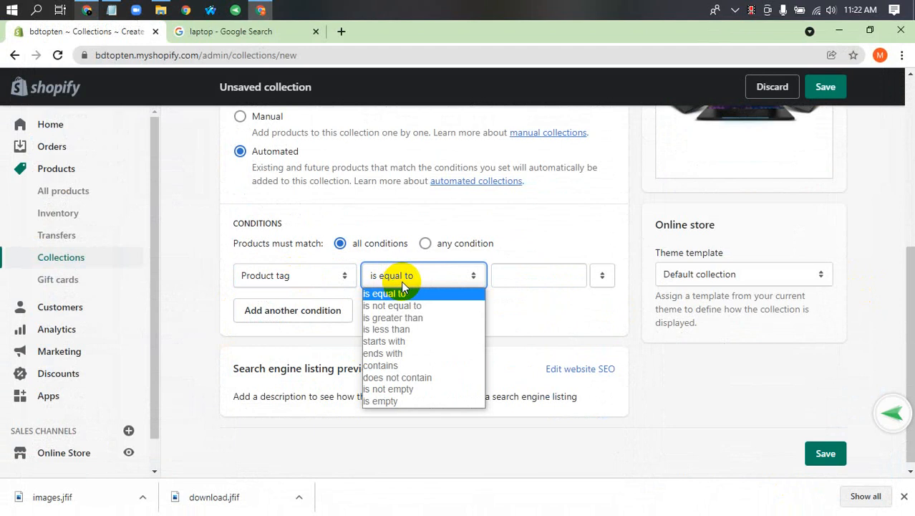
{"action": "left_click", "coordinate": [556, 280]}
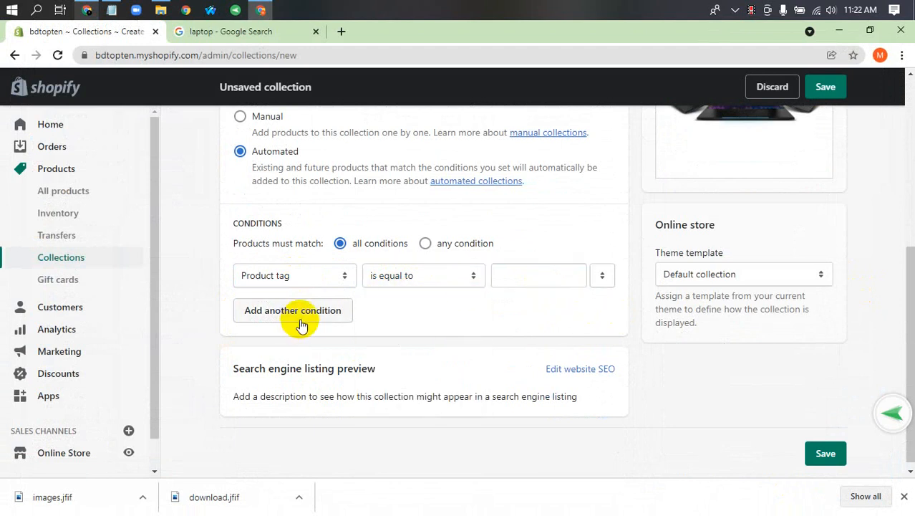
{"action": "scroll", "coordinate": [364, 293], "scroll_direction": "up", "scroll_amount": 2}
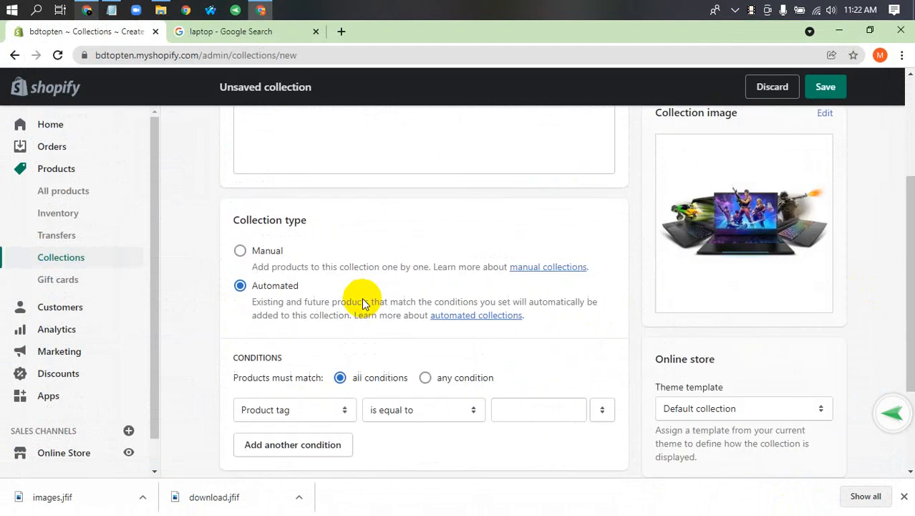
{"action": "left_click", "coordinate": [244, 250]}
Save the Laptop collection and return to the list of all collections
{"action": "scroll", "coordinate": [430, 265], "scroll_direction": "up", "scroll_amount": 3}
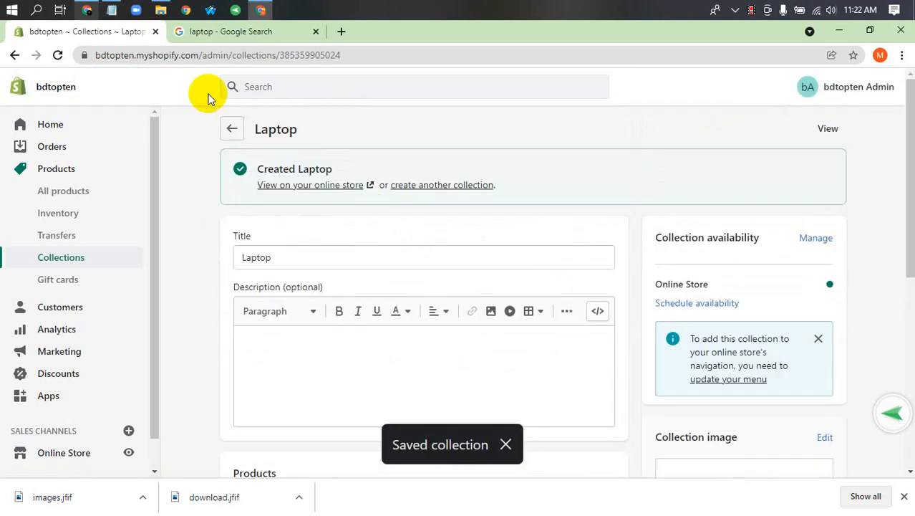
{"action": "left_click", "coordinate": [70, 259]}
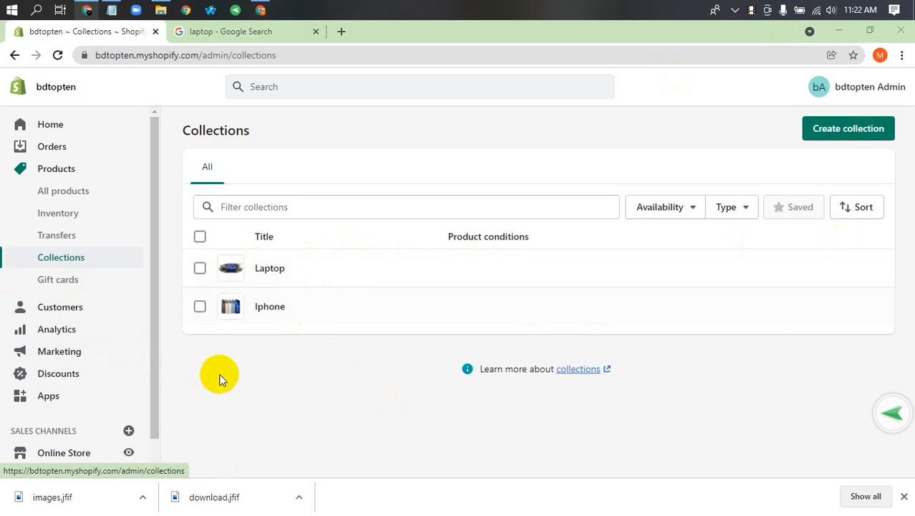
View the bdtopten online store's home page and close the Google laptop search tab
{"action": "scroll", "coordinate": [135, 401], "scroll_direction": "down", "scroll_amount": 1}
{"action": "left_click", "coordinate": [129, 422]}
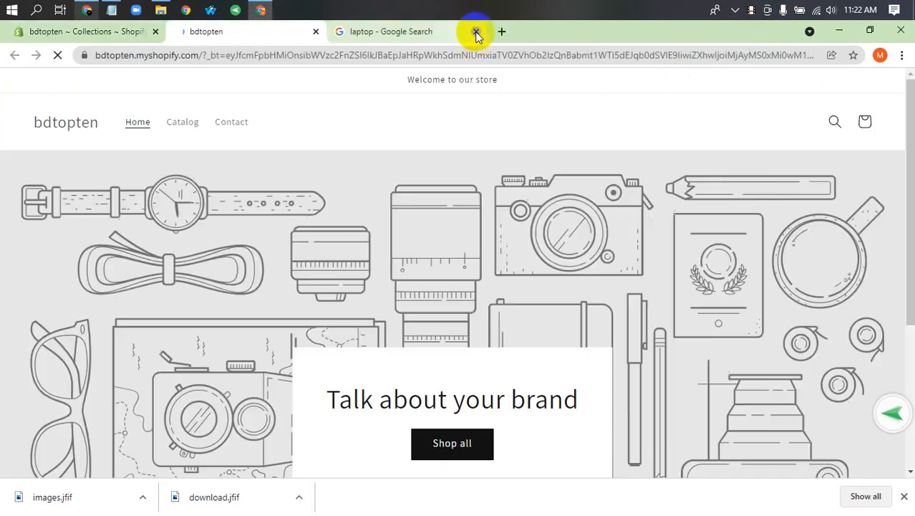
{"action": "left_click", "coordinate": [476, 31]}
{"action": "scroll", "coordinate": [487, 286], "scroll_direction": "down", "scroll_amount": 3}
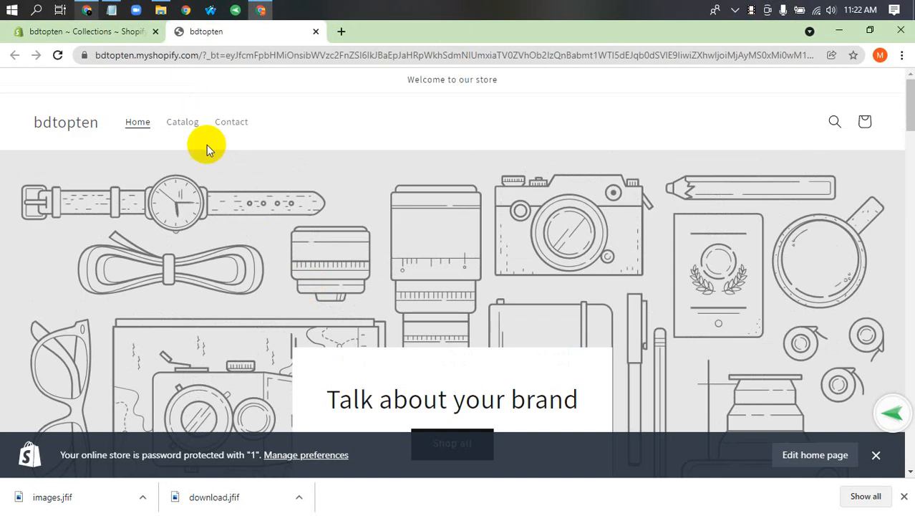
Open the storefront's Catalog page and examine its product listing
{"action": "left_click", "coordinate": [183, 122]}
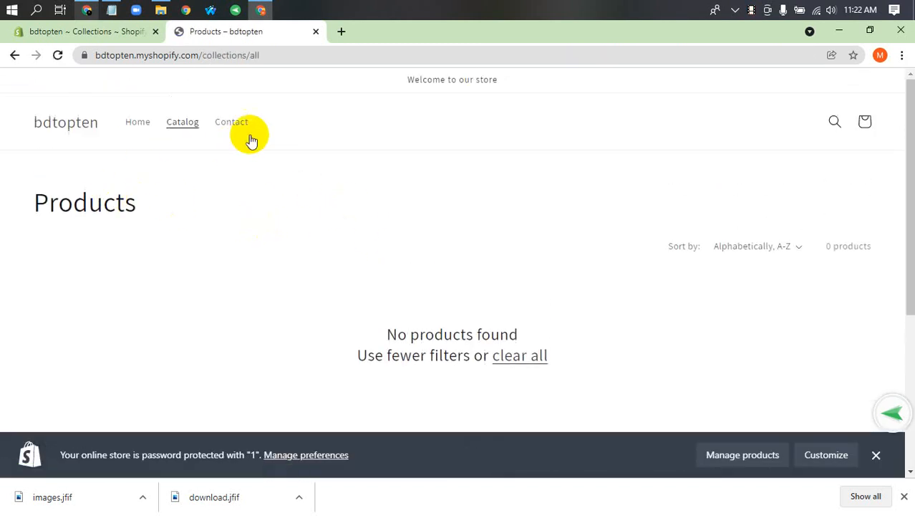
{"action": "left_click", "coordinate": [233, 123]}
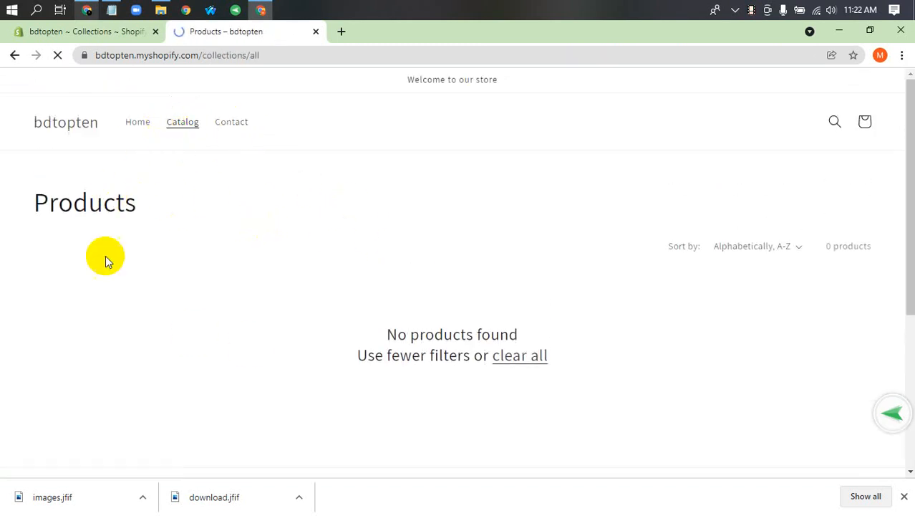
{"action": "left_click_drag", "start_coordinate": [104, 260], "coordinate": [302, 364]}
{"action": "scroll", "coordinate": [399, 314], "scroll_direction": "down", "scroll_amount": 2}
{"action": "left_click", "coordinate": [524, 239]}
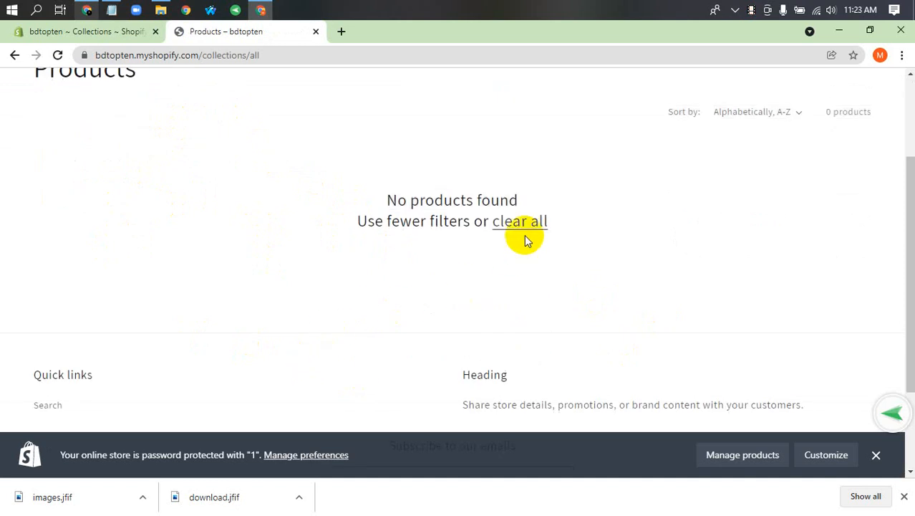
View the storefront's home page sections and return to the Catalog page
{"action": "scroll", "coordinate": [530, 241], "scroll_direction": "up", "scroll_amount": 2}
{"action": "left_click", "coordinate": [143, 131]}
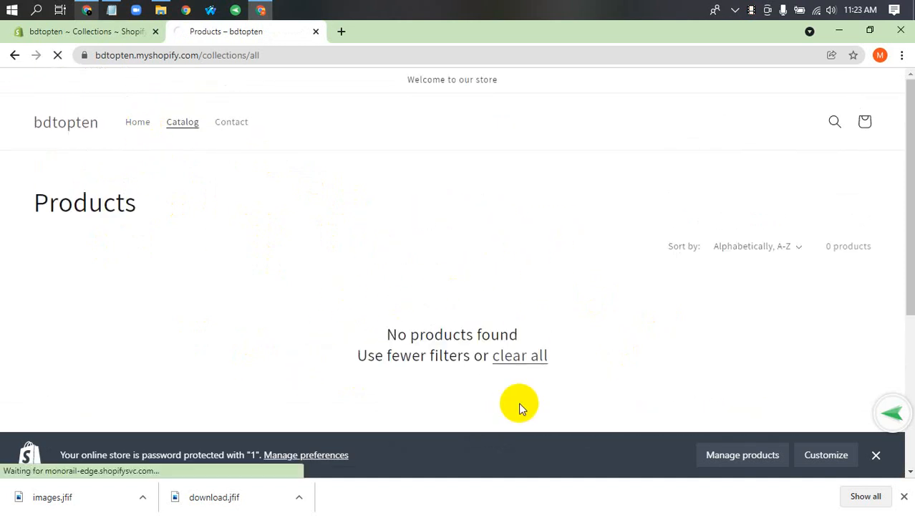
{"action": "scroll", "coordinate": [466, 354], "scroll_direction": "down", "scroll_amount": 5}
{"action": "scroll", "coordinate": [467, 362], "scroll_direction": "down", "scroll_amount": 4}
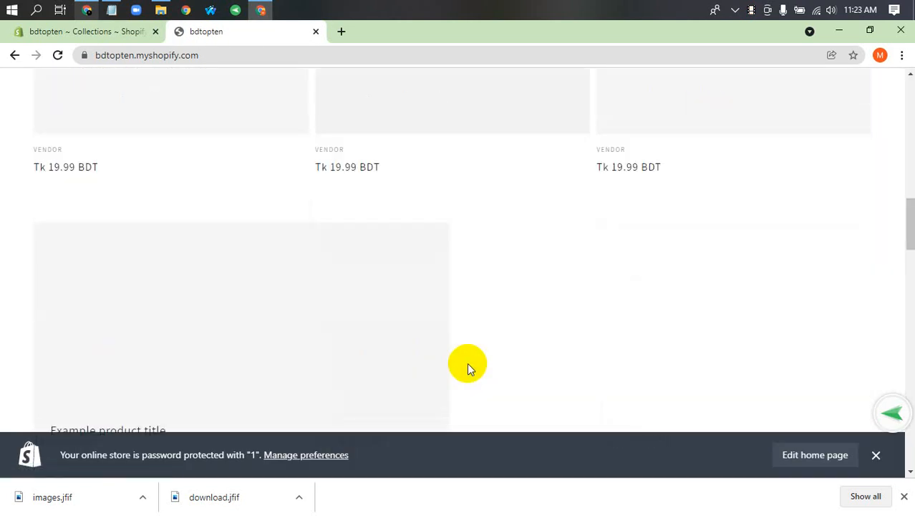
{"action": "scroll", "coordinate": [467, 362], "scroll_direction": "up", "scroll_amount": 10}
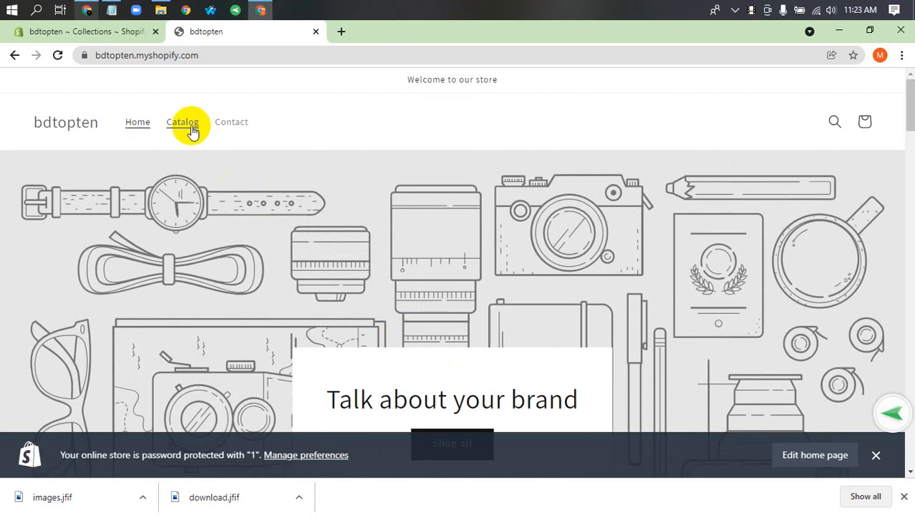
{"action": "left_click", "coordinate": [183, 121]}
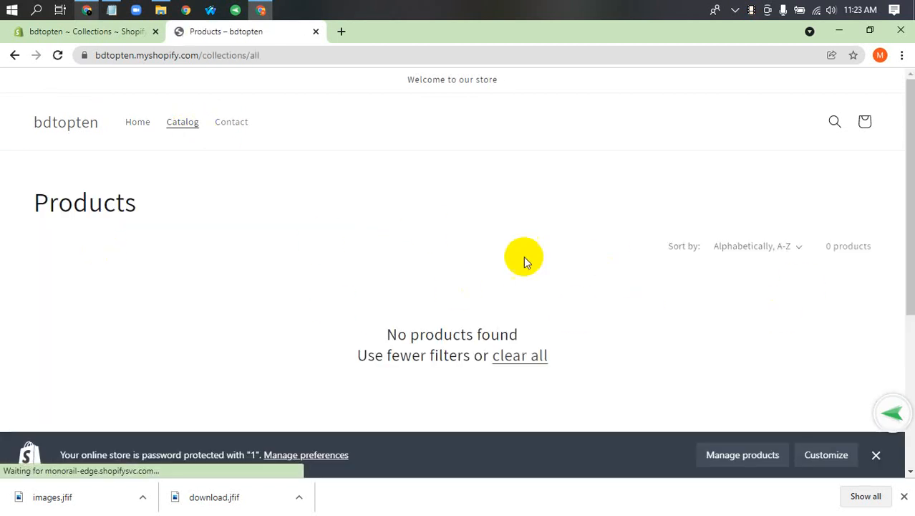
Switch to the store admin and open the Online Store's Navigation settings to look over the menus and filters
{"action": "left_click", "coordinate": [79, 31]}
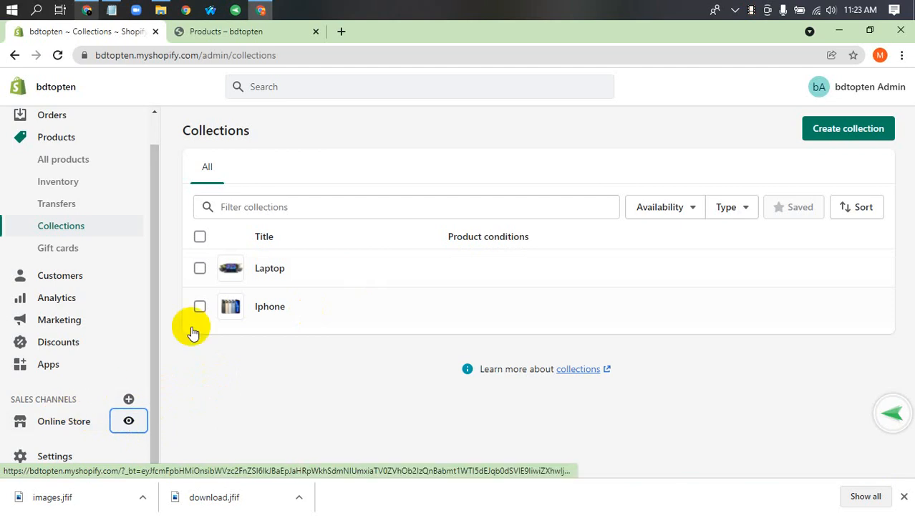
{"action": "left_click", "coordinate": [68, 421]}
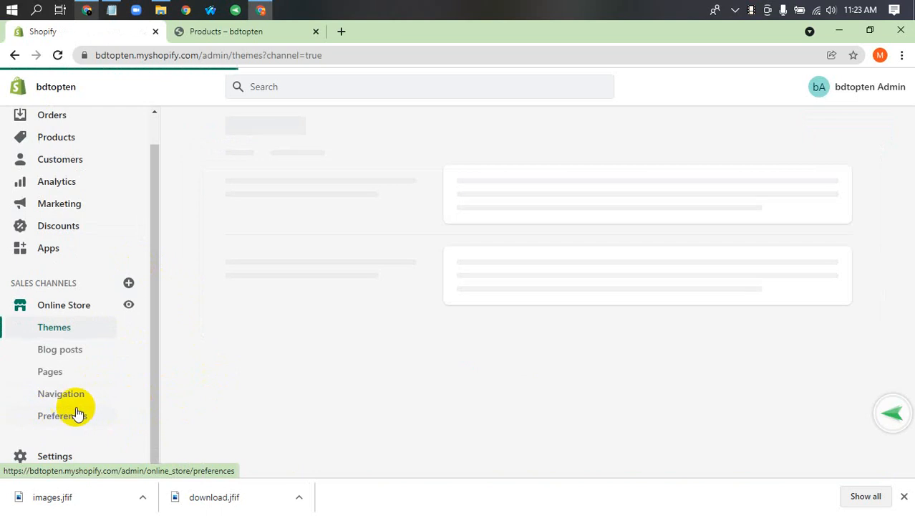
{"action": "left_click", "coordinate": [85, 410]}
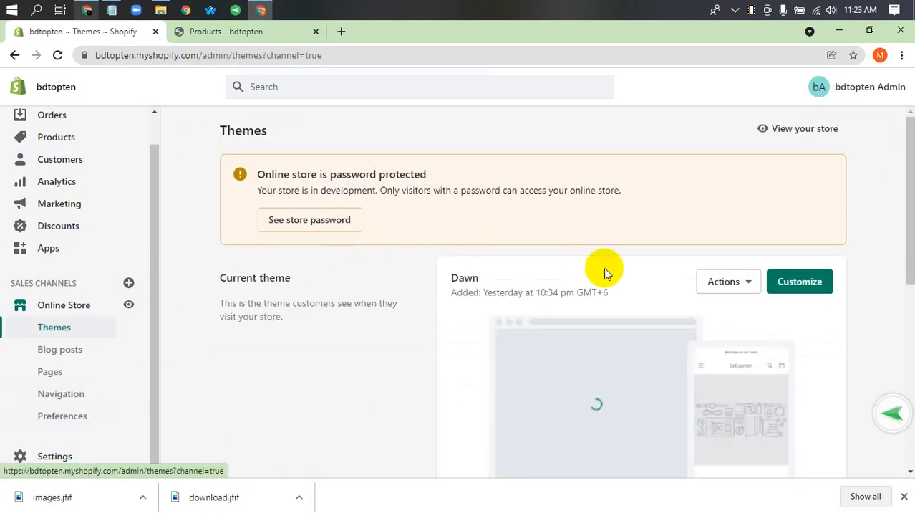
{"action": "scroll", "coordinate": [323, 372], "scroll_direction": "down", "scroll_amount": 3}
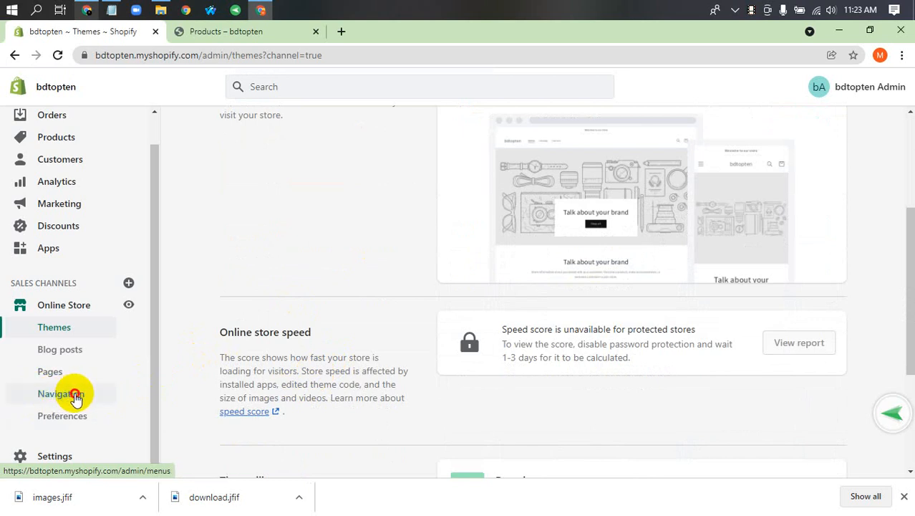
{"action": "left_click", "coordinate": [72, 394]}
{"action": "scroll", "coordinate": [501, 287], "scroll_direction": "down", "scroll_amount": 2}
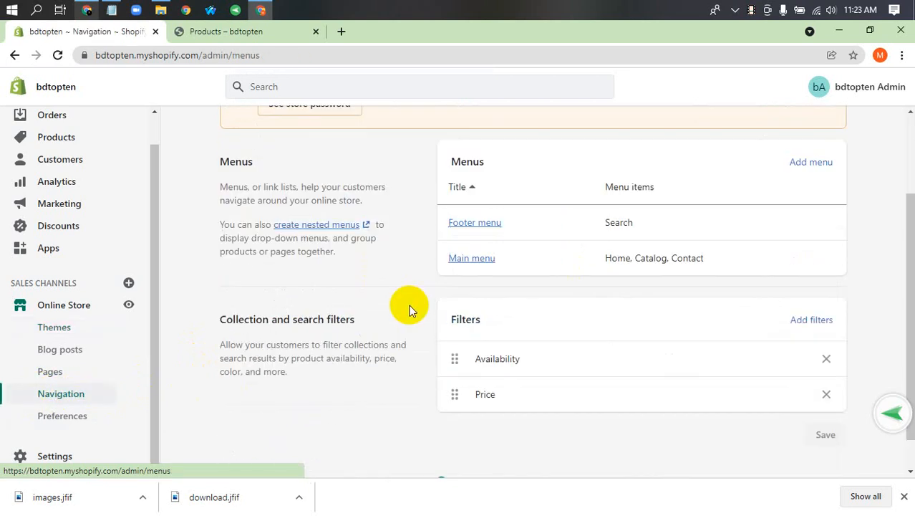
{"action": "scroll", "coordinate": [499, 294], "scroll_direction": "up", "scroll_amount": 1}
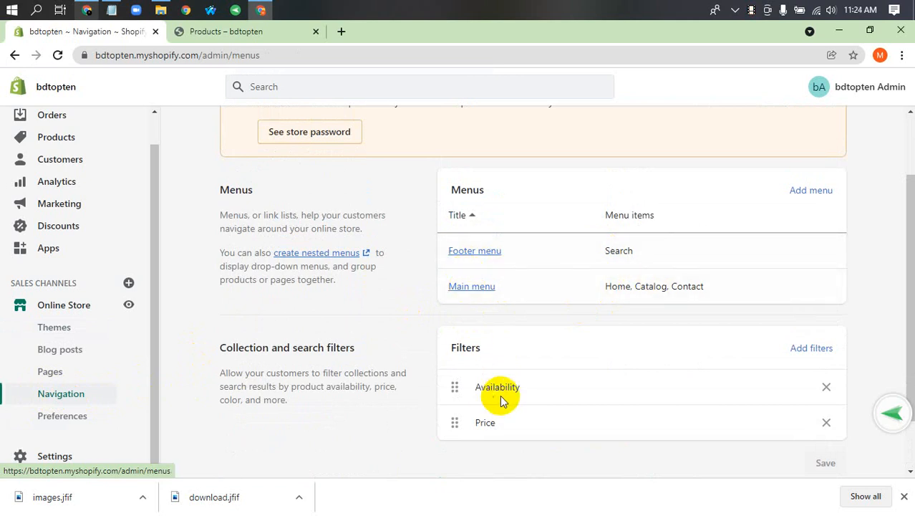
{"action": "scroll", "coordinate": [498, 379], "scroll_direction": "down", "scroll_amount": 1}
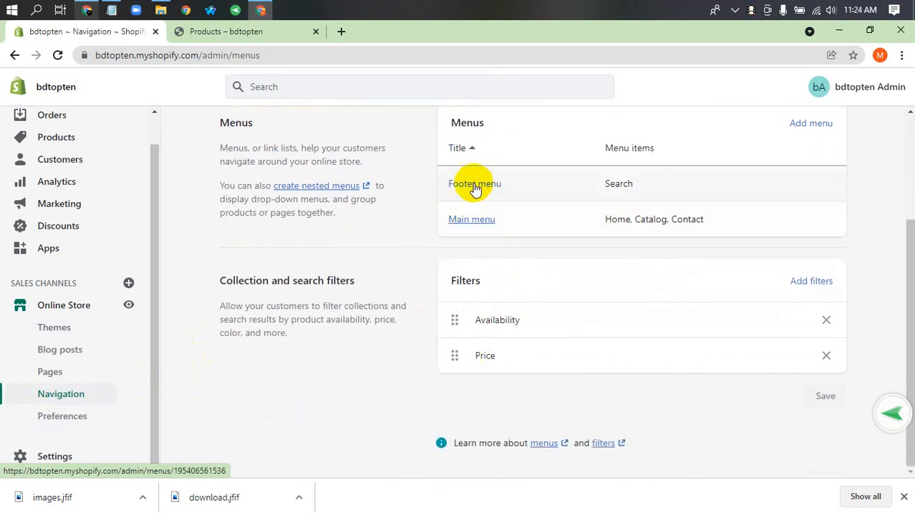
Open the Main menu for editing and examine its menu items
{"action": "left_click", "coordinate": [463, 219]}
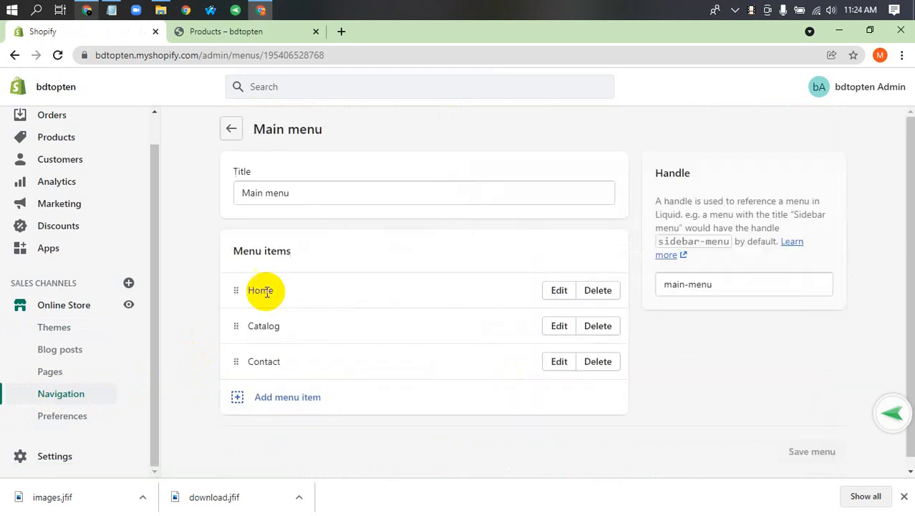
{"action": "scroll", "coordinate": [293, 311], "scroll_direction": "down", "scroll_amount": 1}
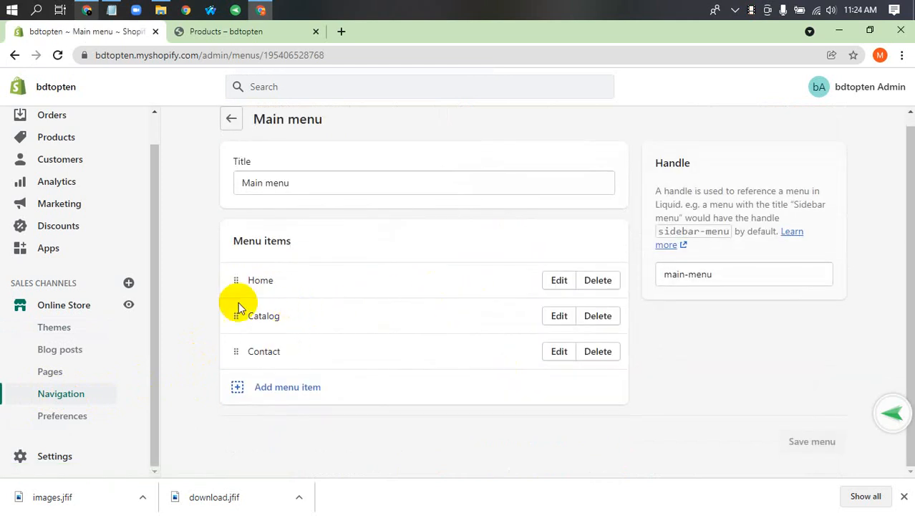
{"action": "scroll", "coordinate": [400, 304], "scroll_direction": "up", "scroll_amount": 1}
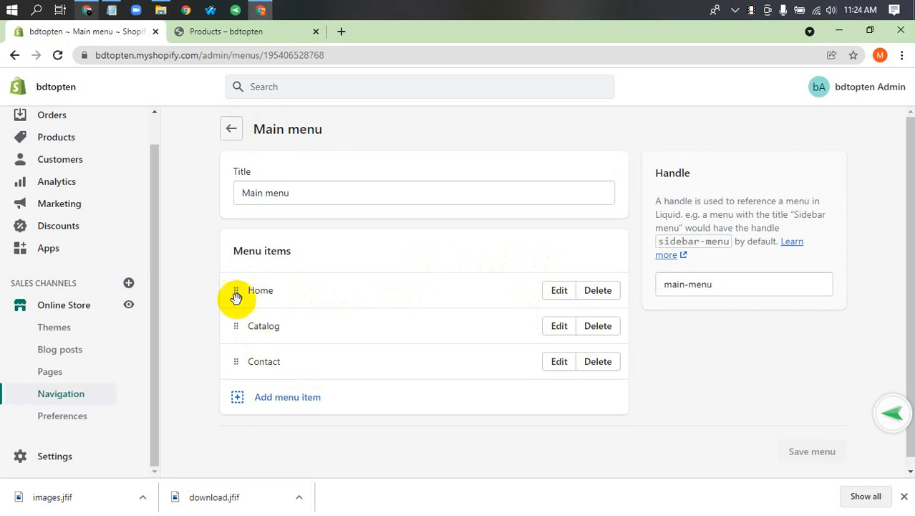
{"action": "left_click_drag", "start_coordinate": [255, 296], "coordinate": [235, 291]}
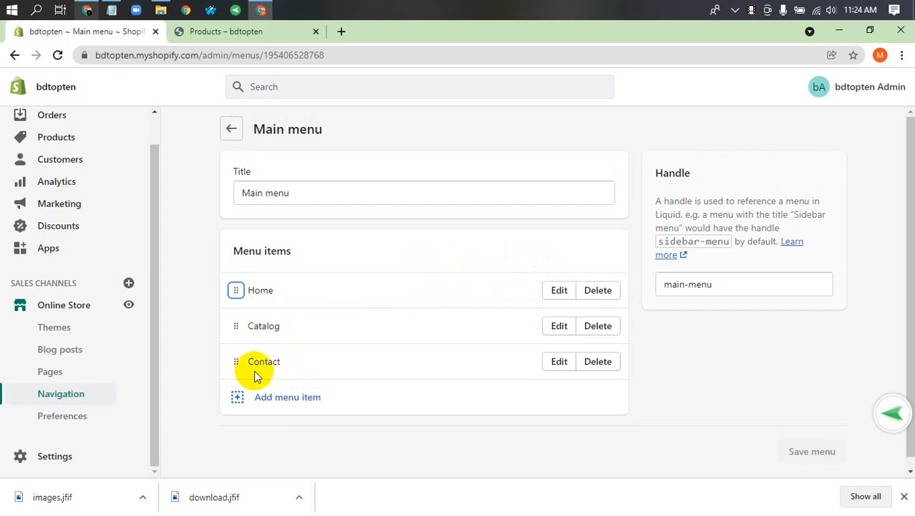
Remove the Contact item from the Main menu, checking the storefront's header links before confirming
{"action": "left_click", "coordinate": [594, 364]}
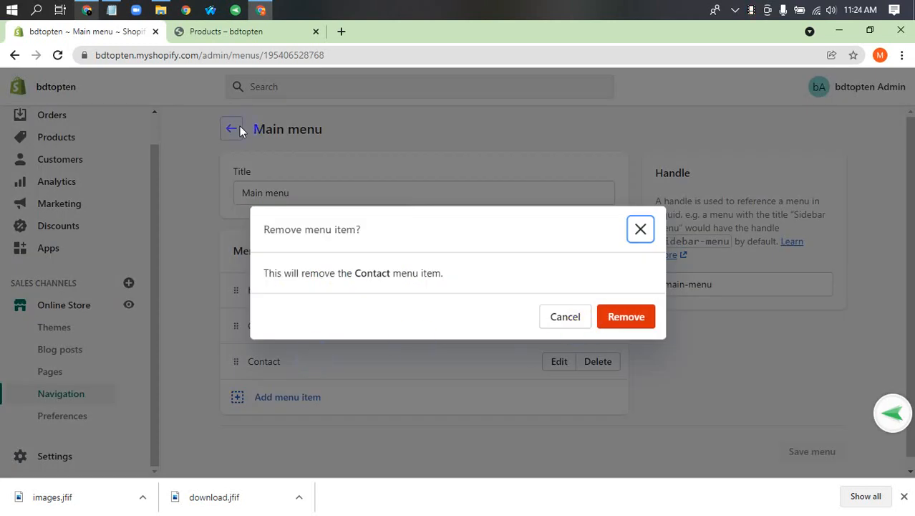
{"action": "left_click", "coordinate": [226, 23]}
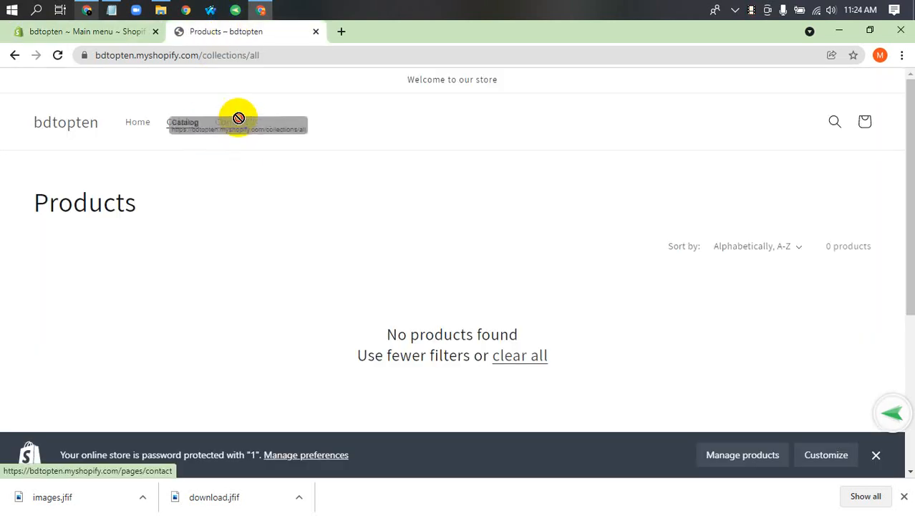
{"action": "left_click", "coordinate": [148, 122]}
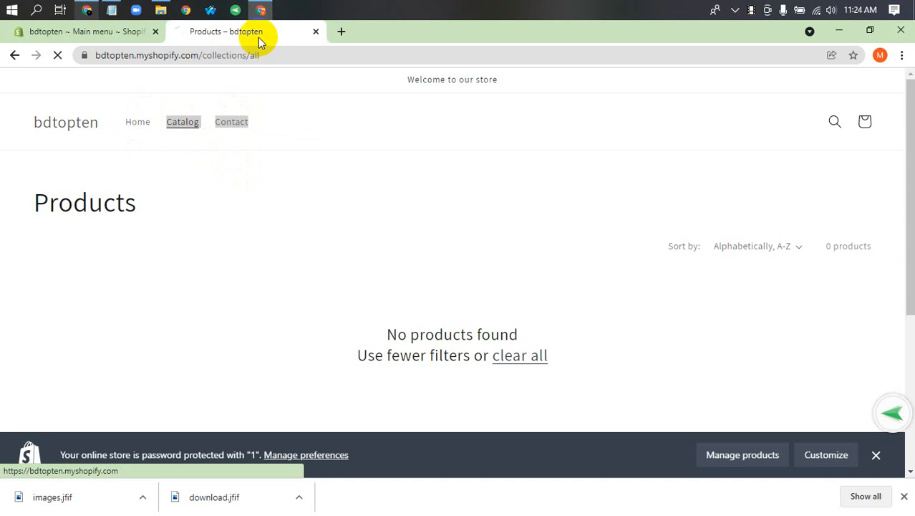
{"action": "left_click", "coordinate": [118, 35]}
{"action": "left_click", "coordinate": [632, 317]}
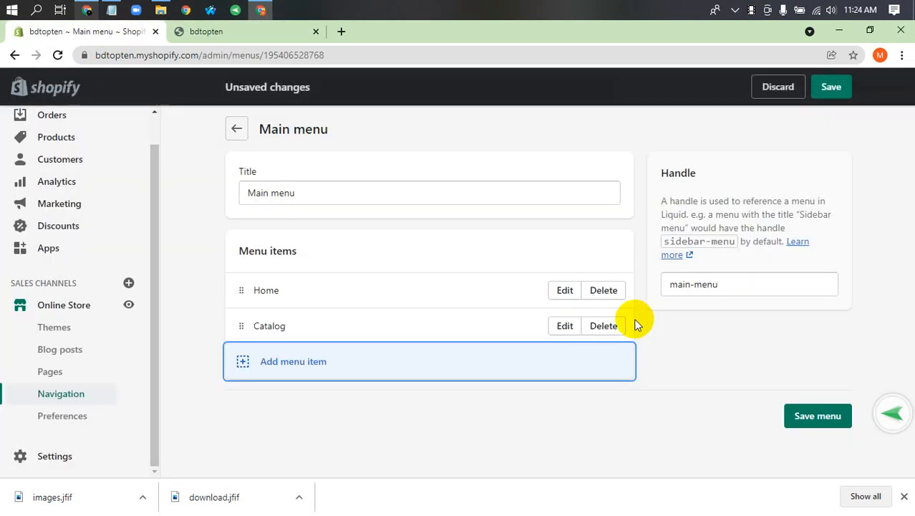
Reload the storefront's home page to check the header menu
{"action": "left_click", "coordinate": [180, 30]}
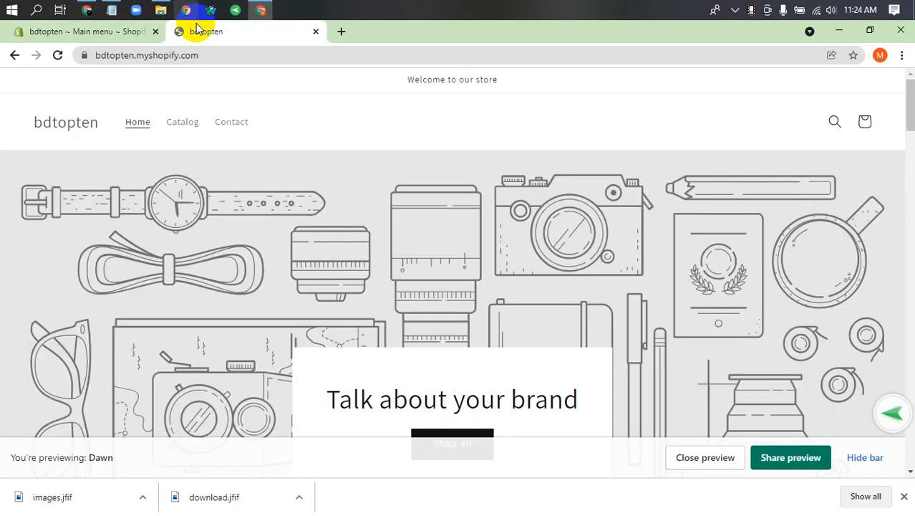
{"action": "left_click", "coordinate": [56, 57]}
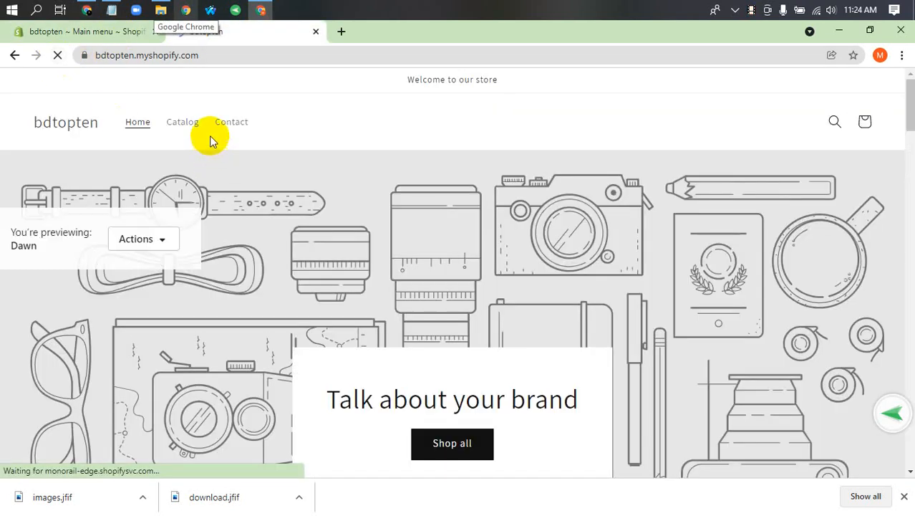
{"action": "left_click", "coordinate": [58, 56]}
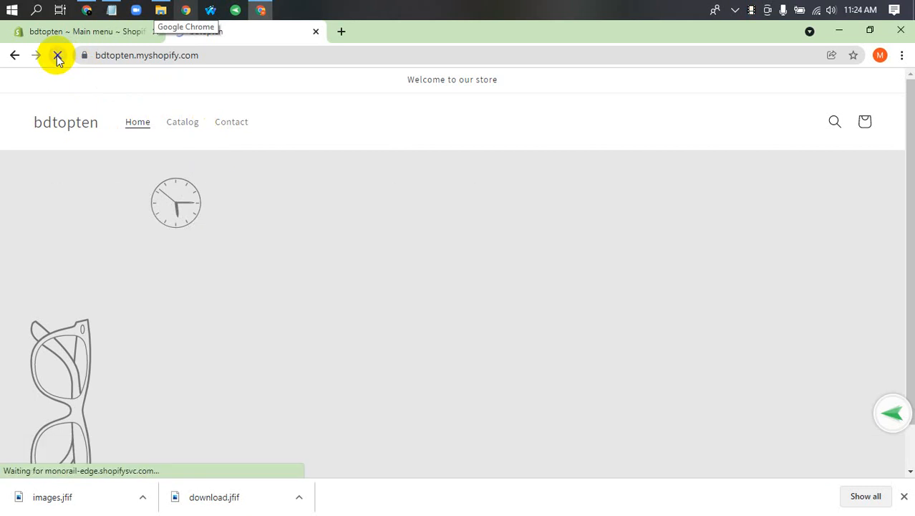
Save the Main menu in the admin and reload the storefront to check its header links
{"action": "left_click", "coordinate": [82, 32]}
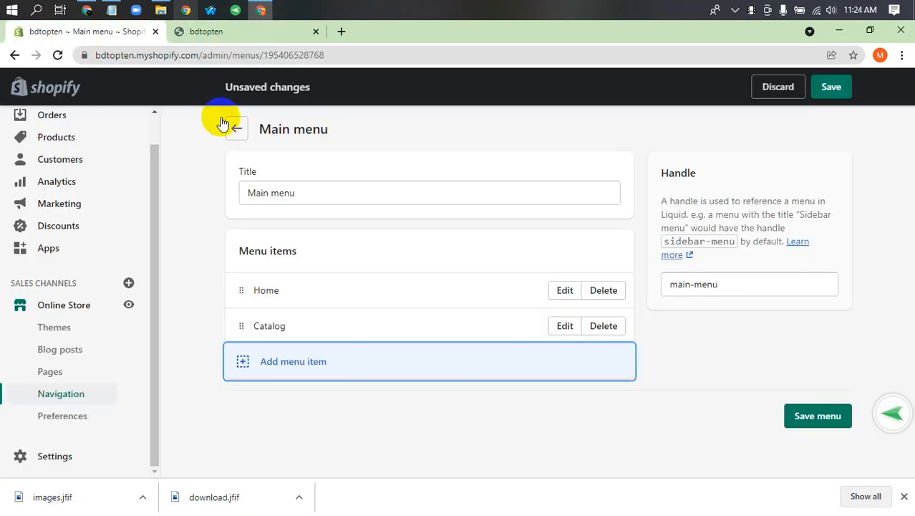
{"action": "left_click", "coordinate": [800, 419]}
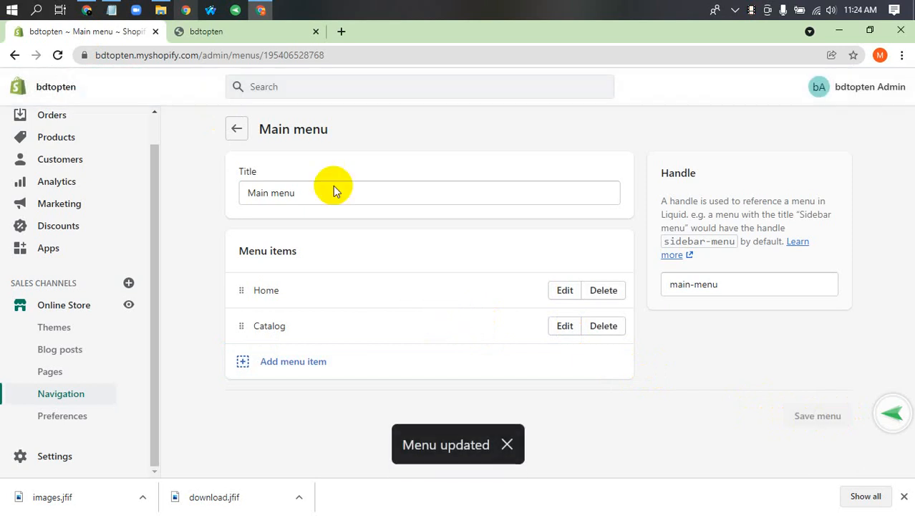
{"action": "left_click", "coordinate": [230, 37]}
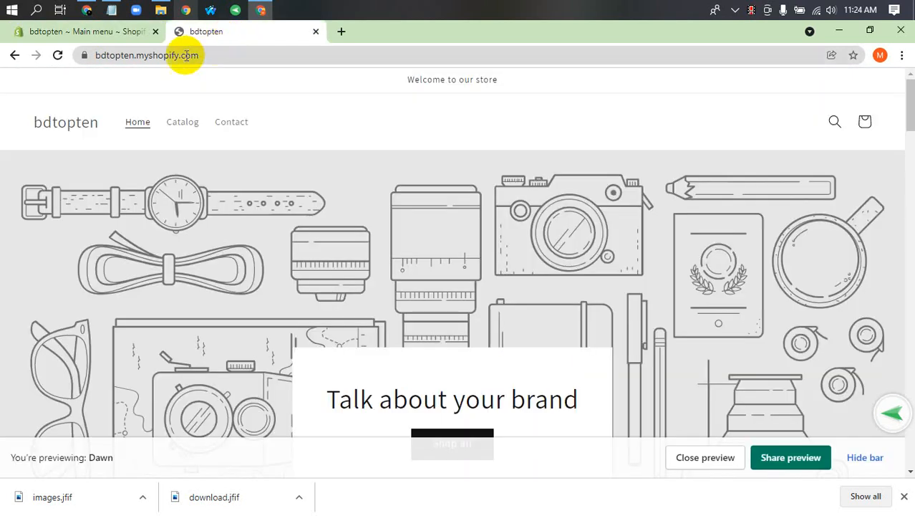
{"action": "left_click", "coordinate": [59, 55]}
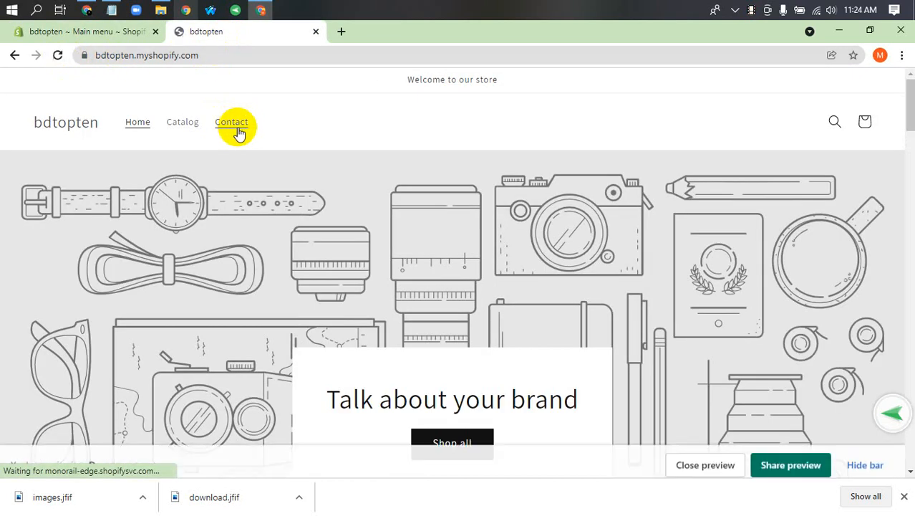
Return to the Main menu editor, close the browser's downloads bar, and review the menu's title and handle
{"action": "left_click", "coordinate": [131, 33]}
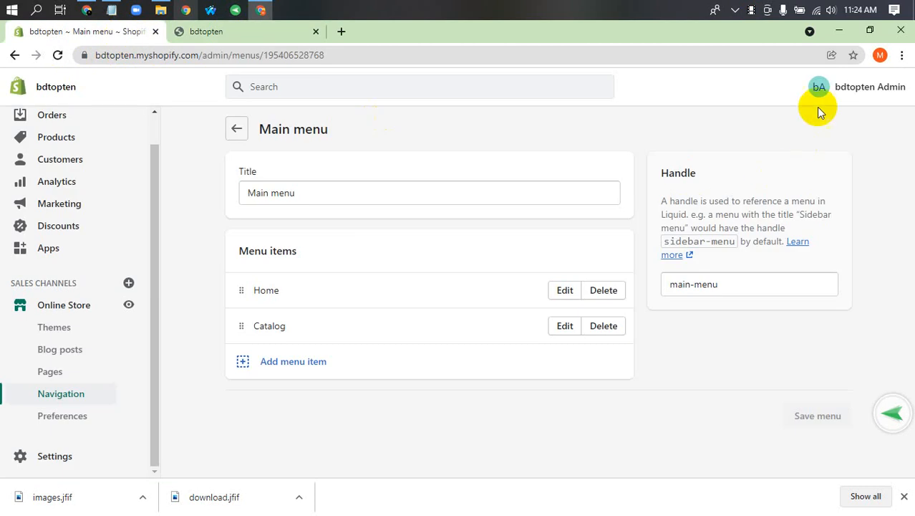
{"action": "left_click", "coordinate": [746, 290]}
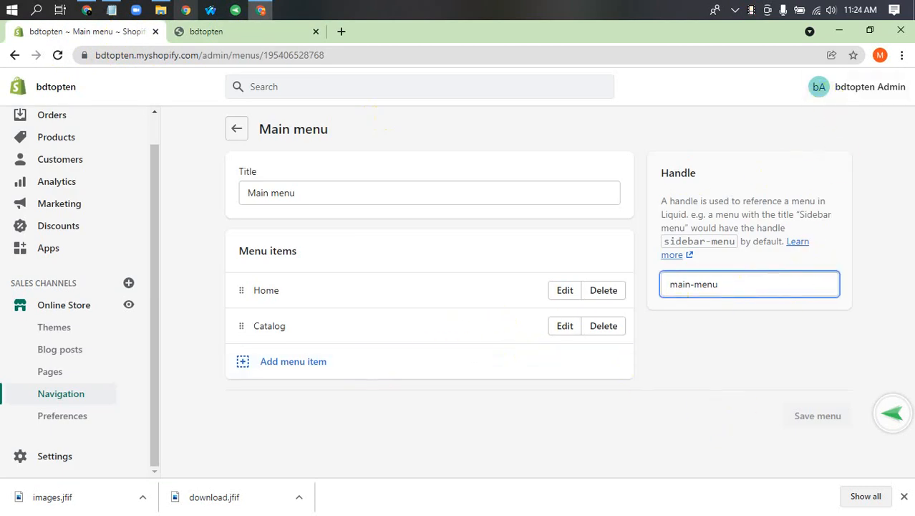
{"action": "left_click", "coordinate": [904, 500]}
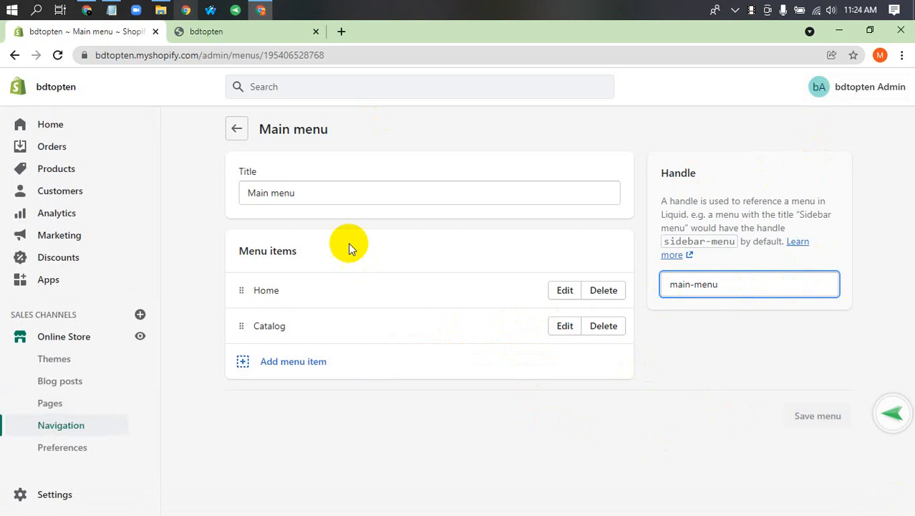
{"action": "left_click", "coordinate": [333, 194]}
{"action": "left_click_drag", "start_coordinate": [245, 317], "coordinate": [245, 292]}
{"action": "left_click", "coordinate": [706, 290]}
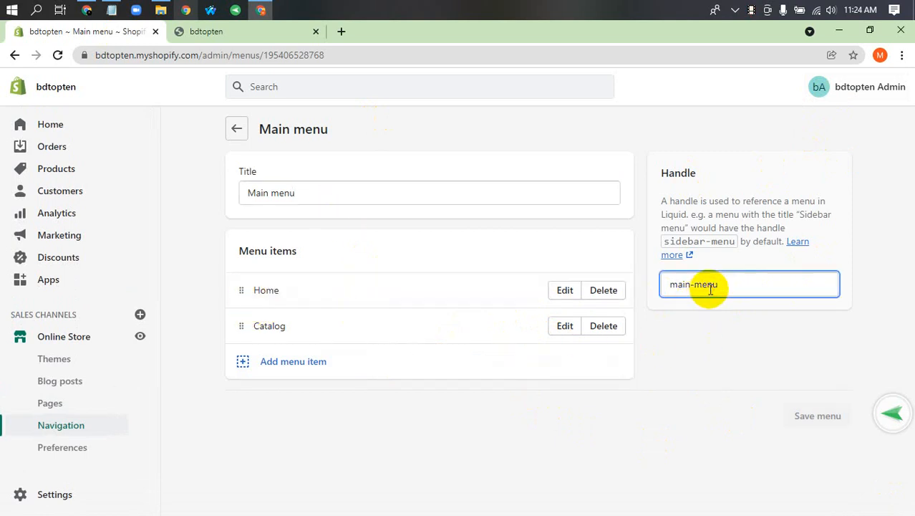
{"action": "left_click_drag", "start_coordinate": [750, 287], "coordinate": [666, 287]}
Add an "Iphone" menu item to the Main menu, linked to the Iphone collection
{"action": "left_click", "coordinate": [262, 365]}
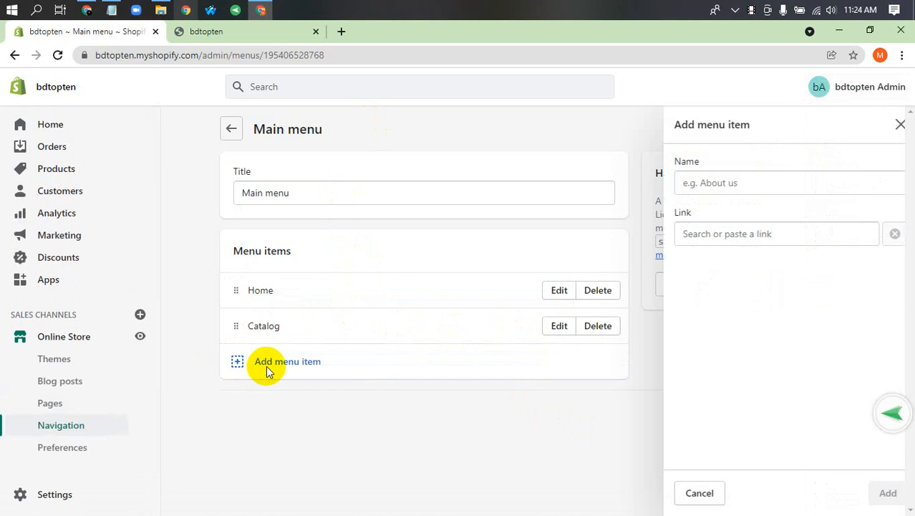
{"action": "left_click", "coordinate": [723, 239]}
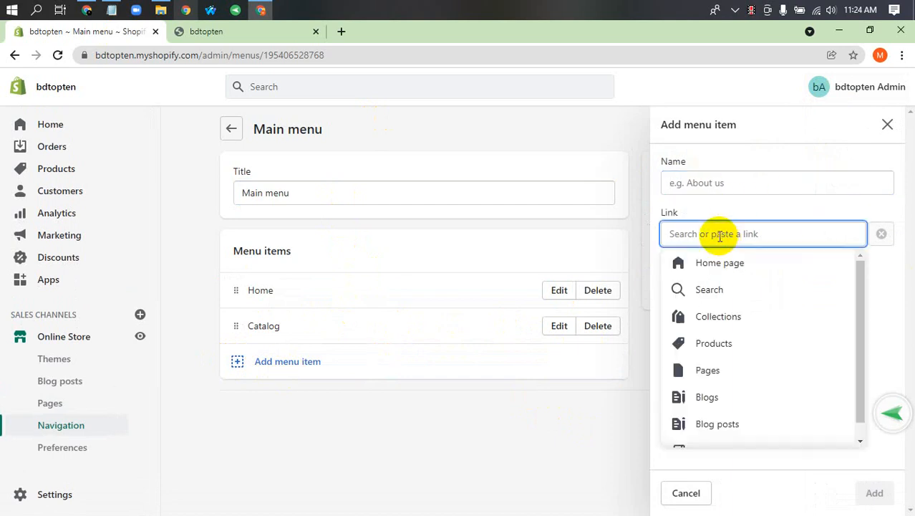
{"action": "left_click", "coordinate": [731, 313]}
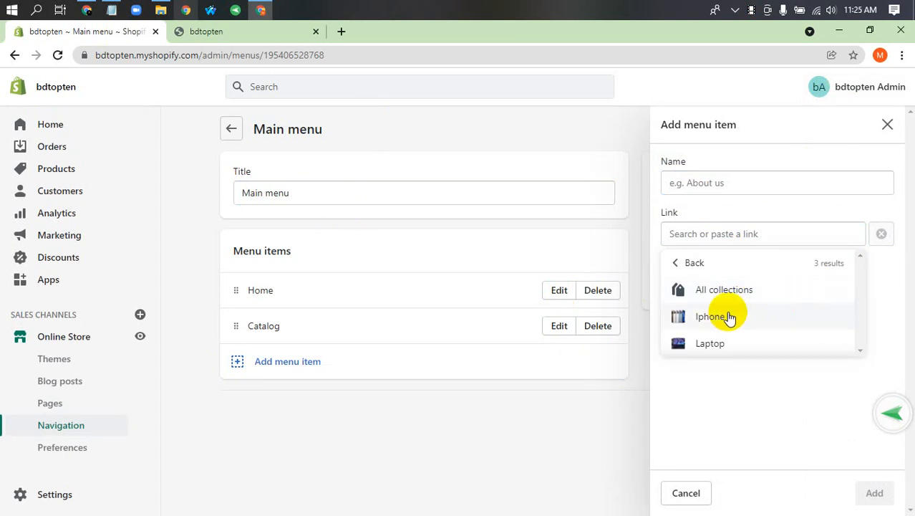
{"action": "left_click", "coordinate": [709, 320]}
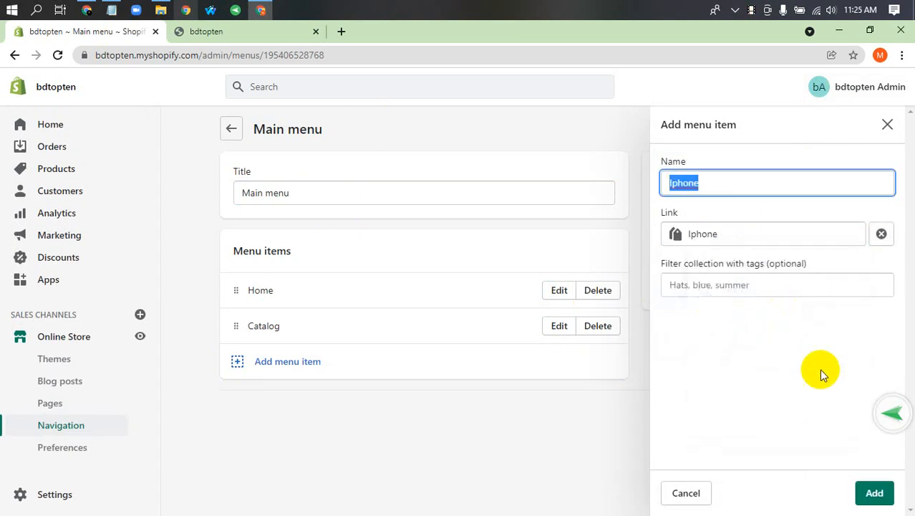
{"action": "left_click", "coordinate": [874, 492]}
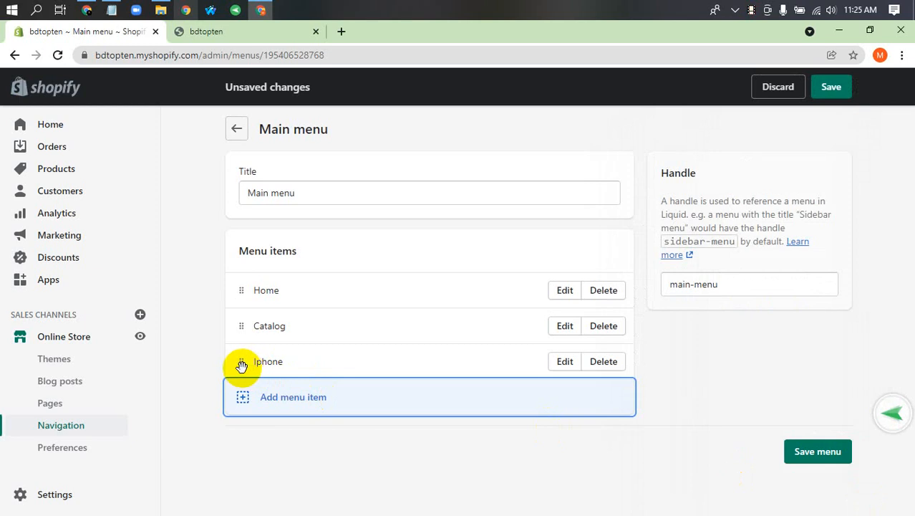
Nest the Iphone menu item under Home and add an "Hp" item to Home, linked to the Home page
{"action": "left_click_drag", "start_coordinate": [240, 362], "coordinate": [272, 362]}
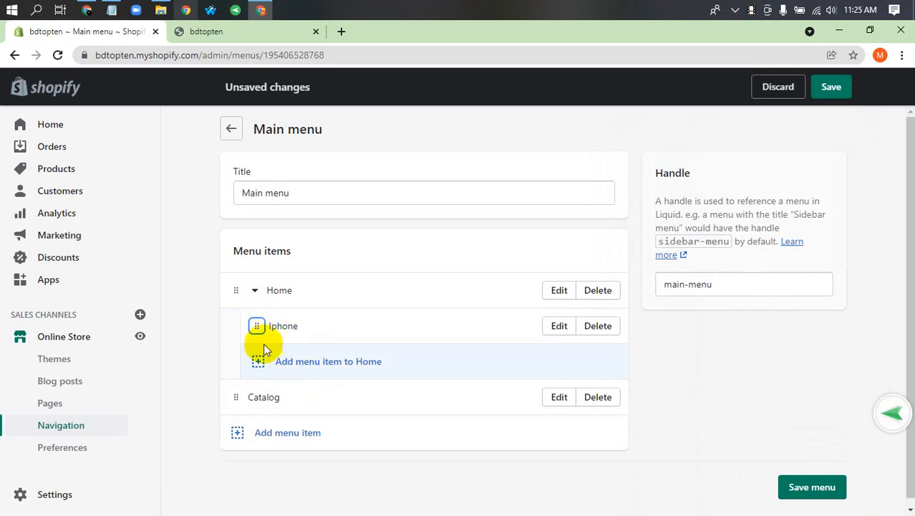
{"action": "left_click", "coordinate": [263, 368]}
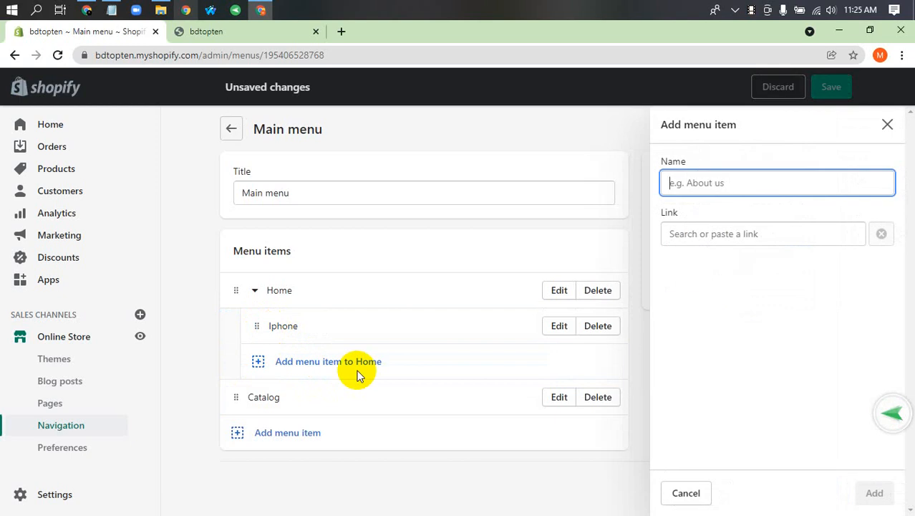
{"action": "left_click", "coordinate": [701, 234]}
{"action": "left_click", "coordinate": [694, 182]}
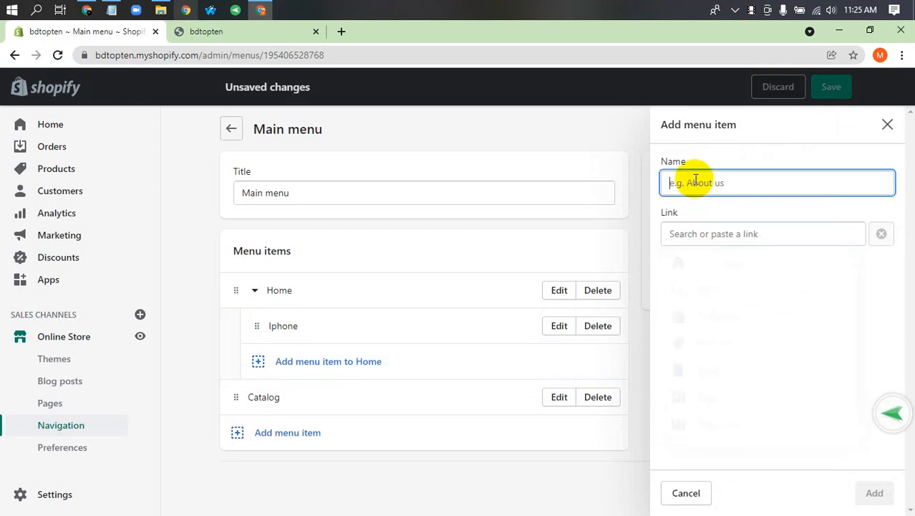
{"action": "type", "text": "Hp"}
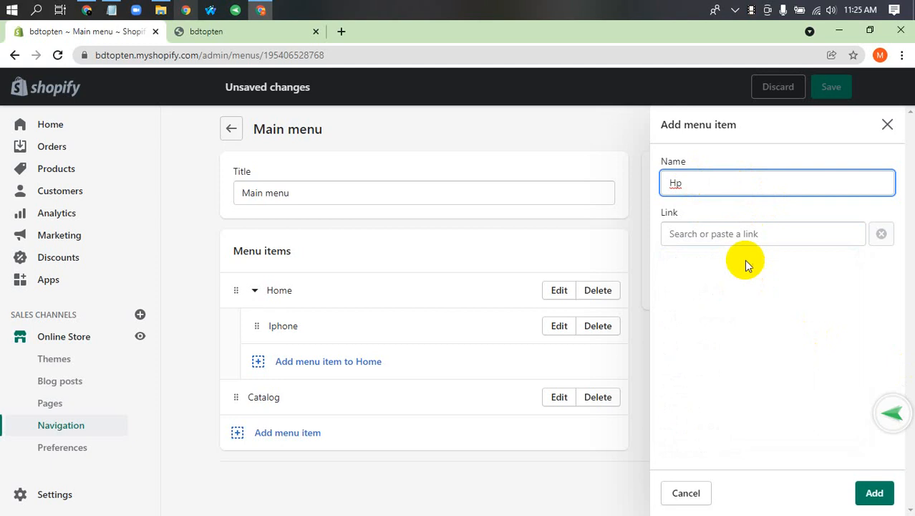
{"action": "left_click", "coordinate": [873, 494]}
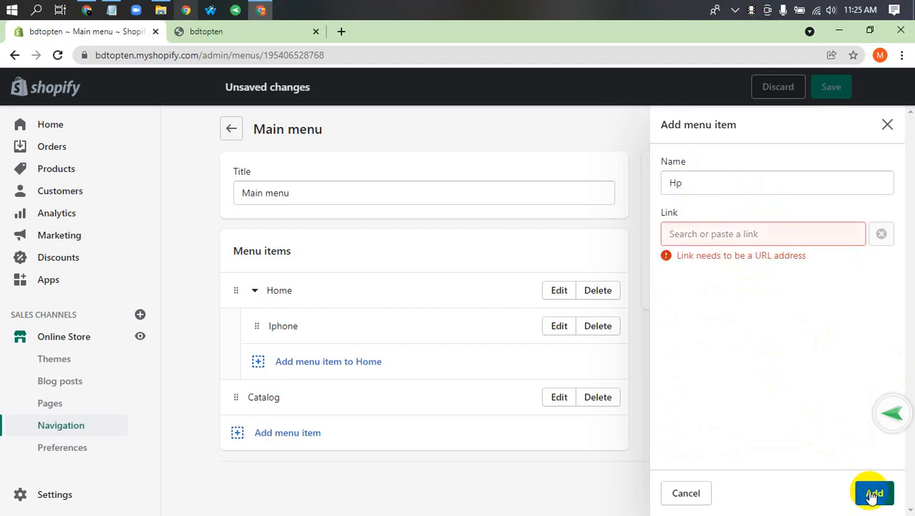
{"action": "left_click", "coordinate": [735, 233]}
{"action": "left_click", "coordinate": [734, 266]}
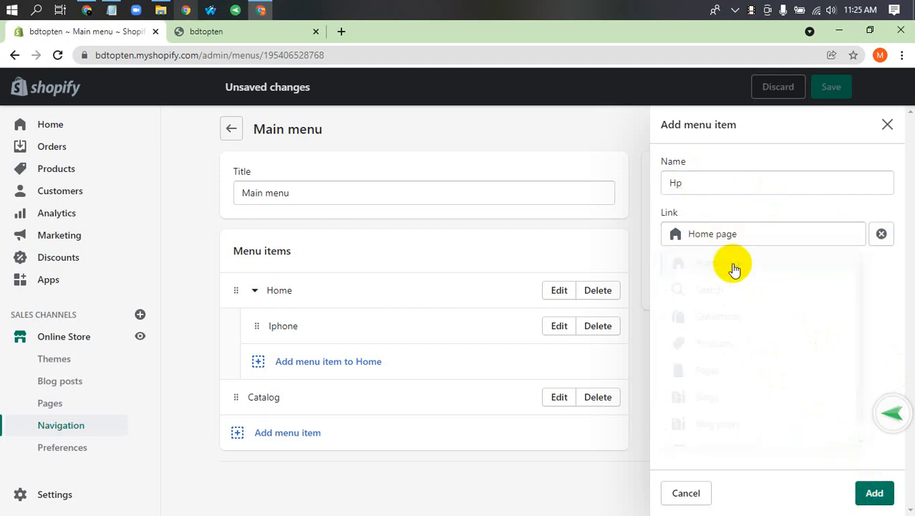
{"action": "left_click", "coordinate": [870, 492]}
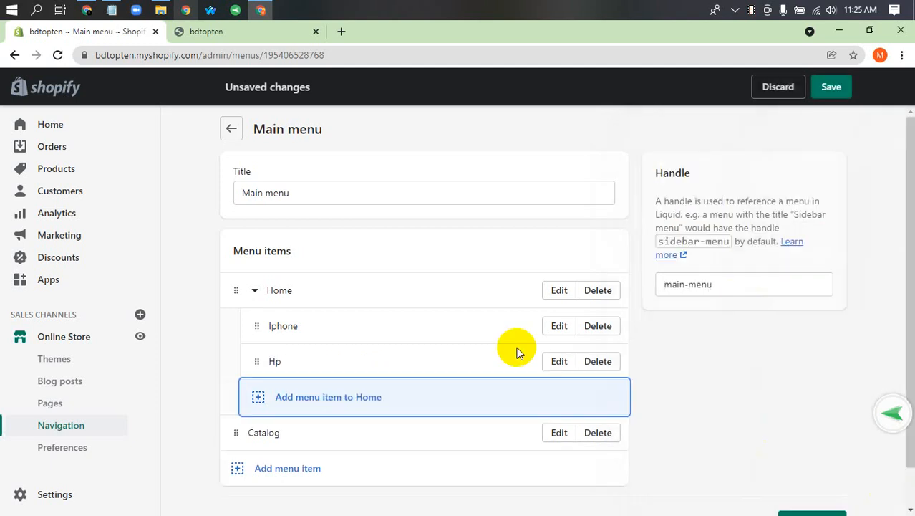
Nest the Hp item under Iphone in the Main menu and save the menu
{"action": "left_click_drag", "start_coordinate": [255, 362], "coordinate": [327, 381]}
{"action": "scroll", "coordinate": [326, 382], "scroll_direction": "down", "scroll_amount": 1}
{"action": "scroll", "coordinate": [473, 417], "scroll_direction": "down", "scroll_amount": 1}
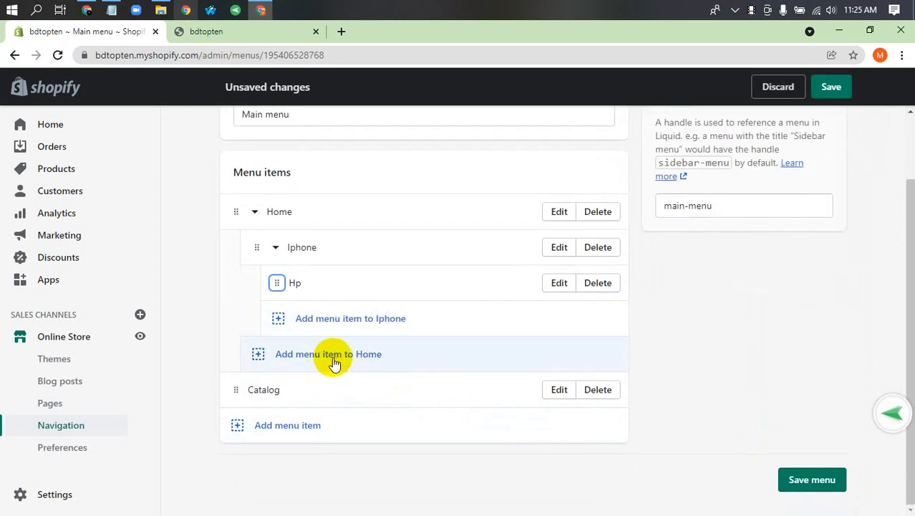
{"action": "left_click", "coordinate": [803, 480]}
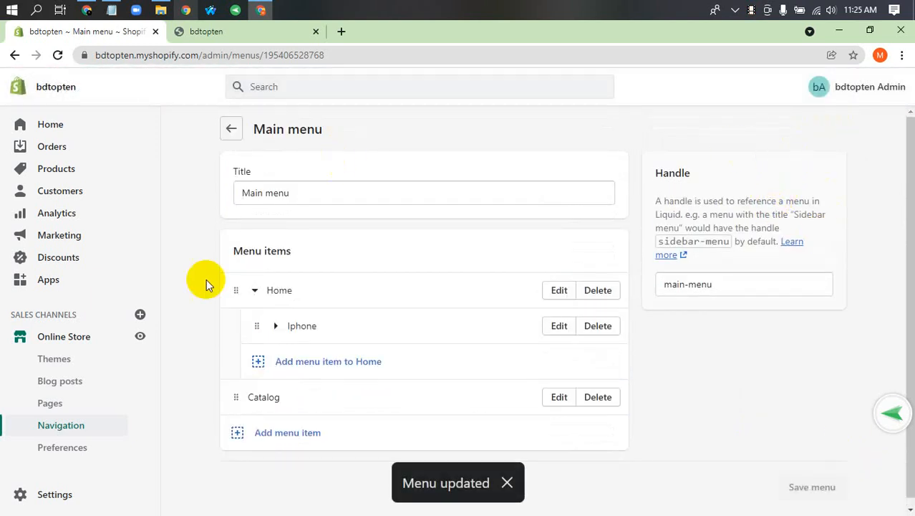
Open a fresh storefront view in place of the old one and expand the Home and Iphone submenus in the header
{"action": "left_click", "coordinate": [137, 335]}
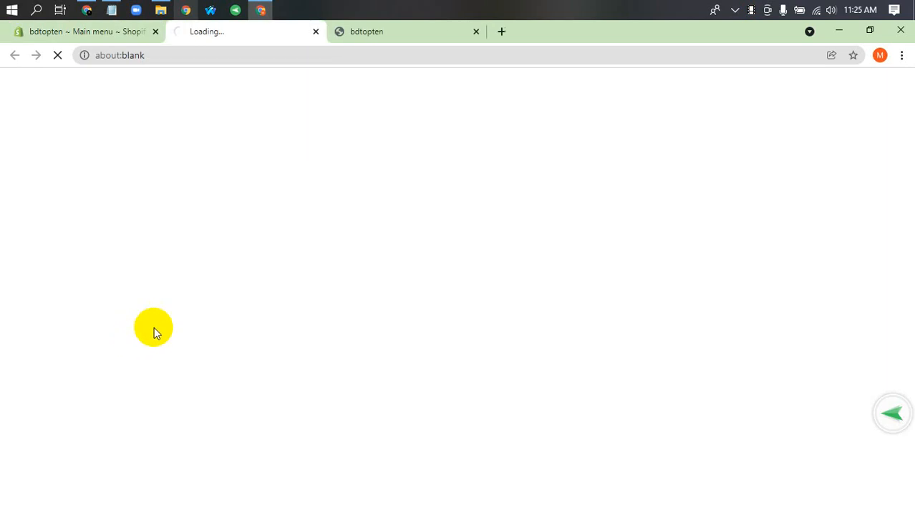
{"action": "left_click", "coordinate": [476, 32]}
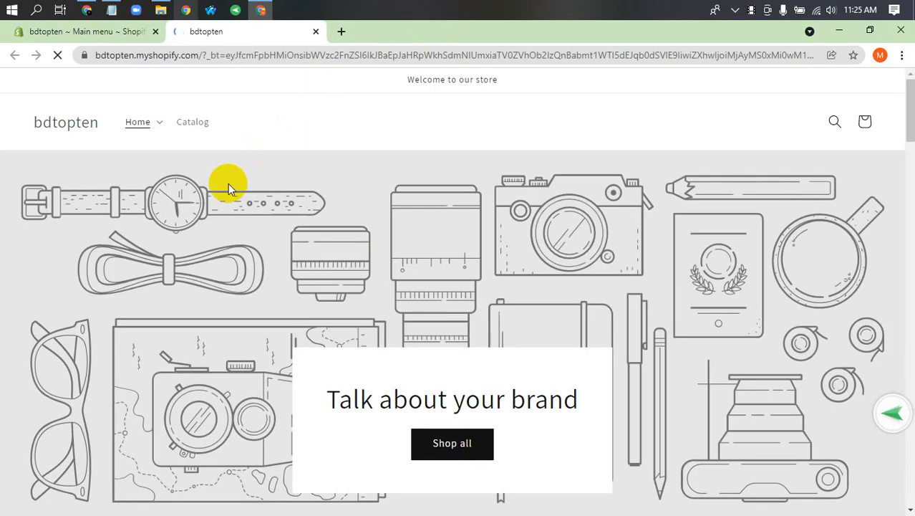
{"action": "left_click", "coordinate": [158, 126]}
{"action": "left_click", "coordinate": [158, 126]}
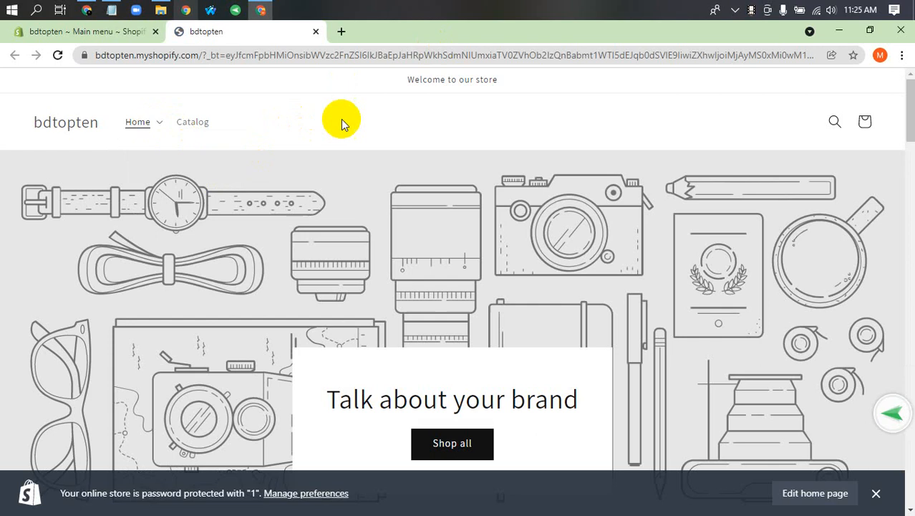
{"action": "left_click", "coordinate": [158, 127]}
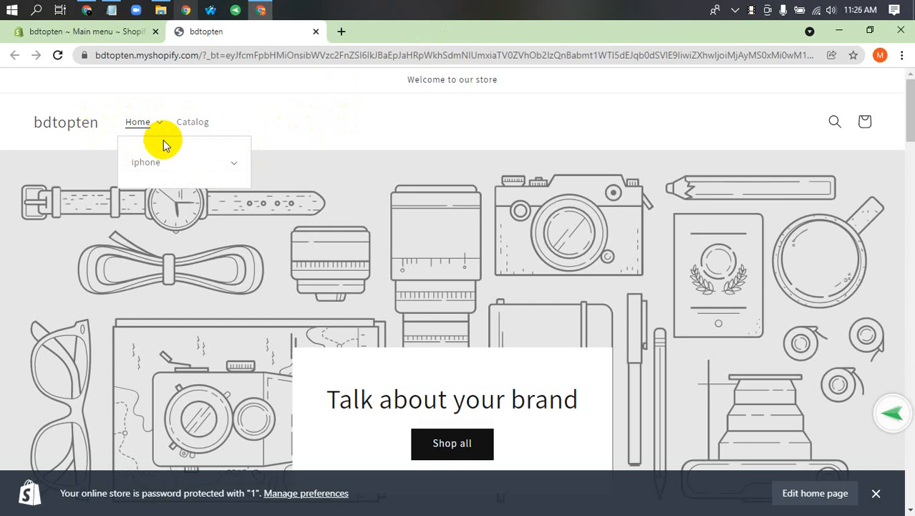
{"action": "left_click", "coordinate": [232, 164]}
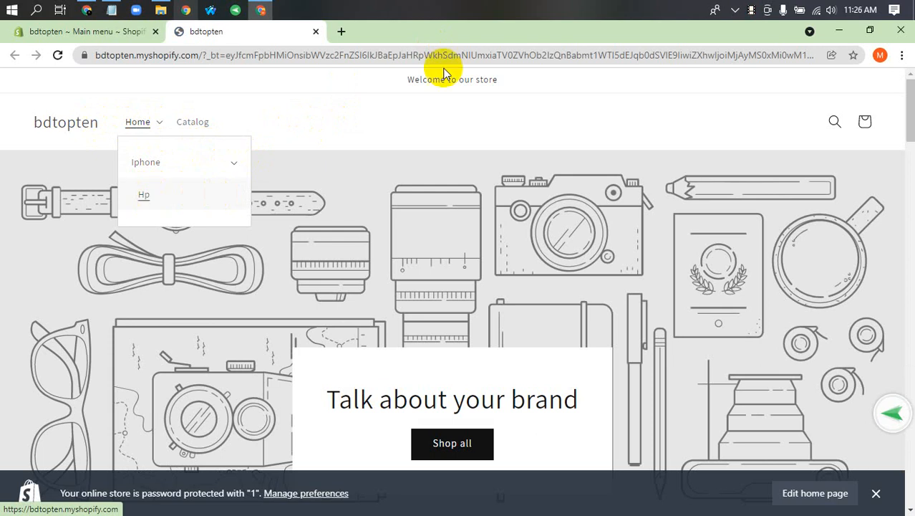
Open the Ajkerdeal website through a Google search and compare its multi-level category menu with the storefront's
{"action": "left_click", "coordinate": [343, 31]}
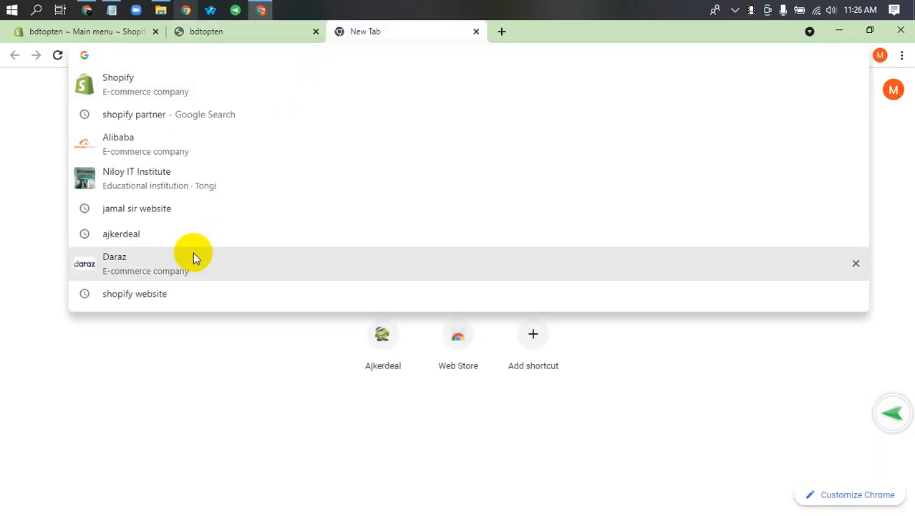
{"action": "left_click", "coordinate": [197, 235]}
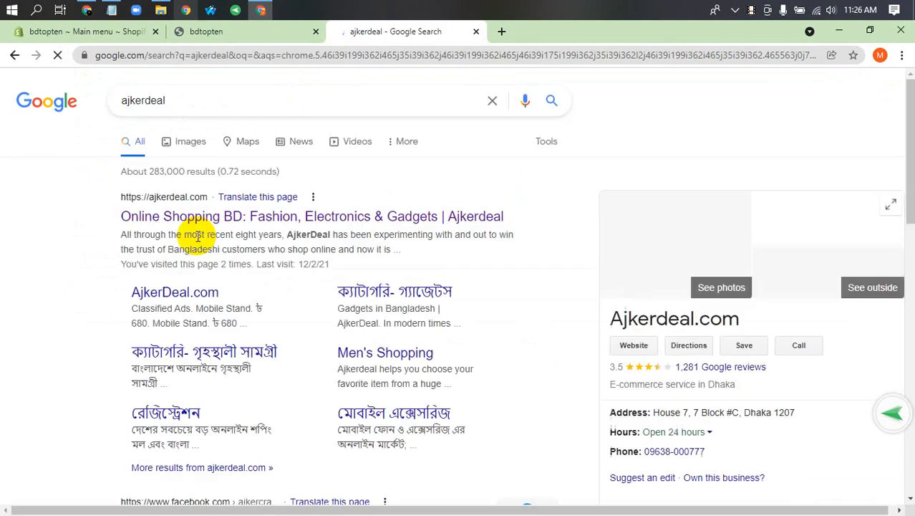
{"action": "left_click", "coordinate": [364, 216]}
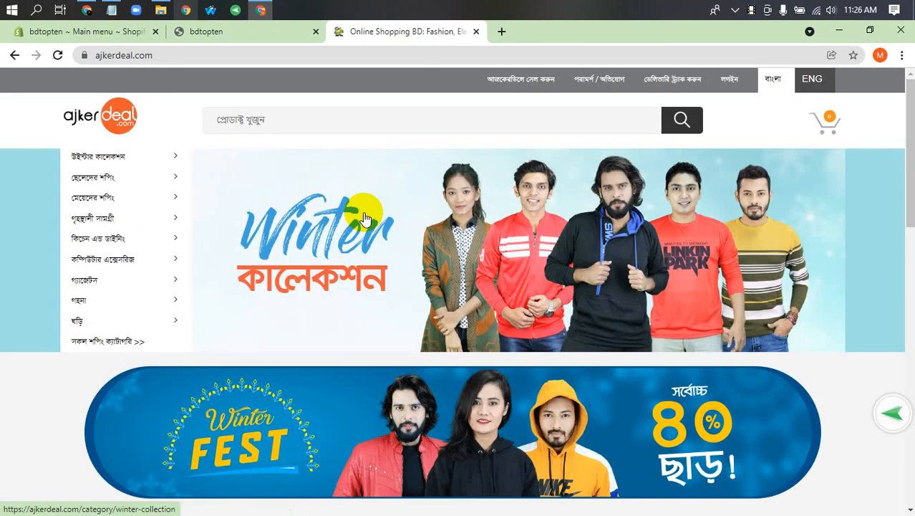
{"action": "mouse_move", "coordinate": [95, 166]}
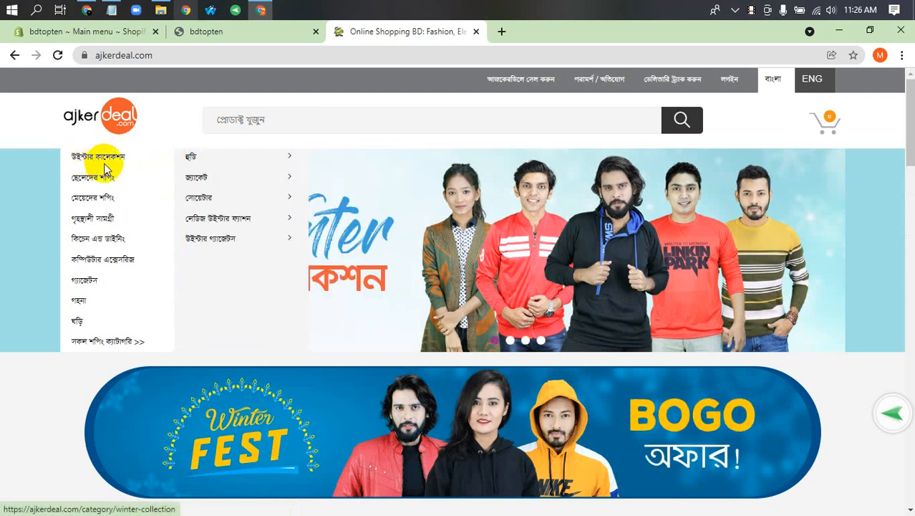
{"action": "mouse_move", "coordinate": [187, 159]}
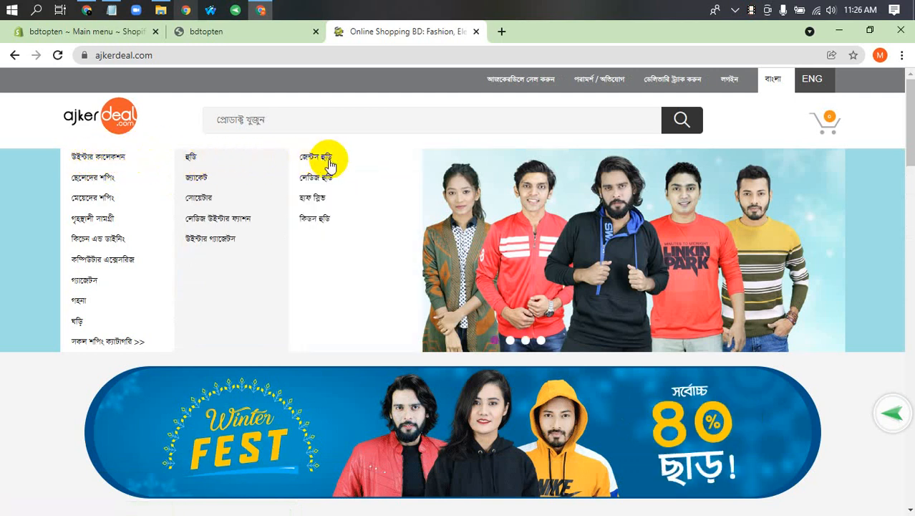
{"action": "mouse_move", "coordinate": [153, 177]}
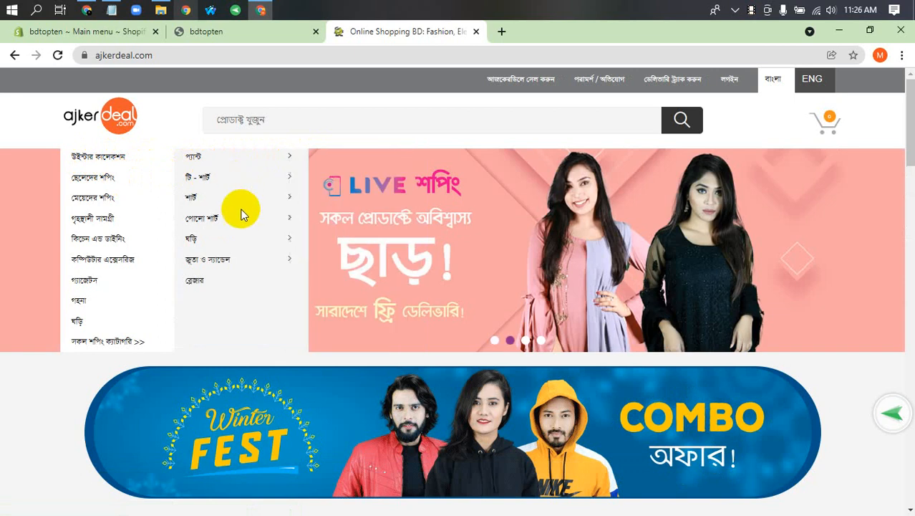
{"action": "left_click", "coordinate": [257, 34]}
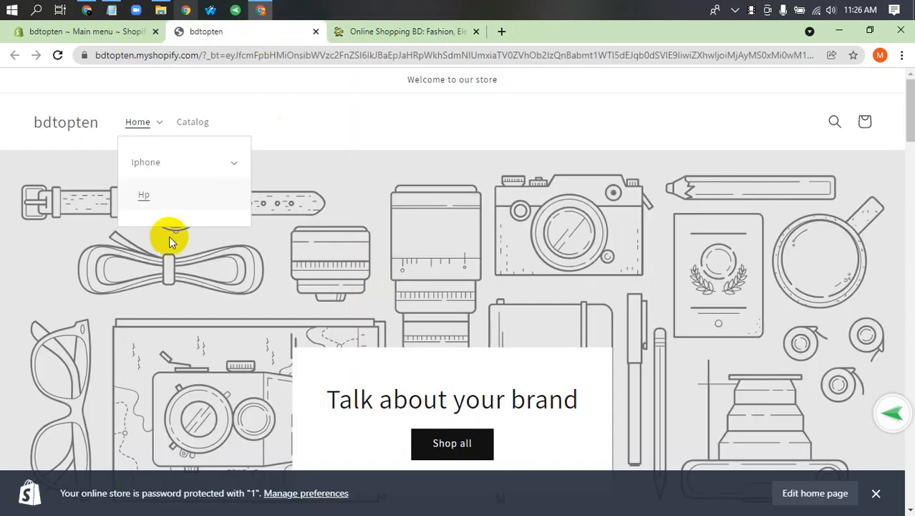
Start a new product in the Shopify admin, closing the Ajkerdeal and storefront tabs
{"action": "left_click", "coordinate": [147, 31]}
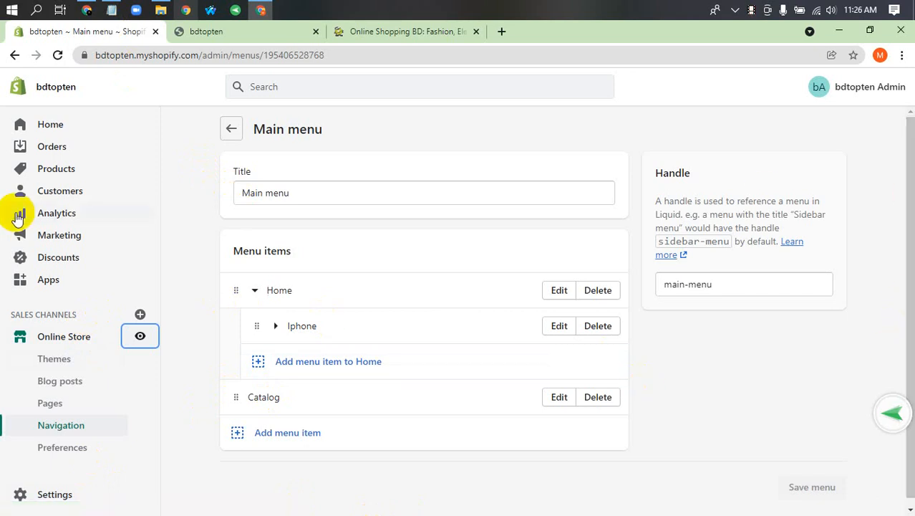
{"action": "left_click", "coordinate": [70, 174]}
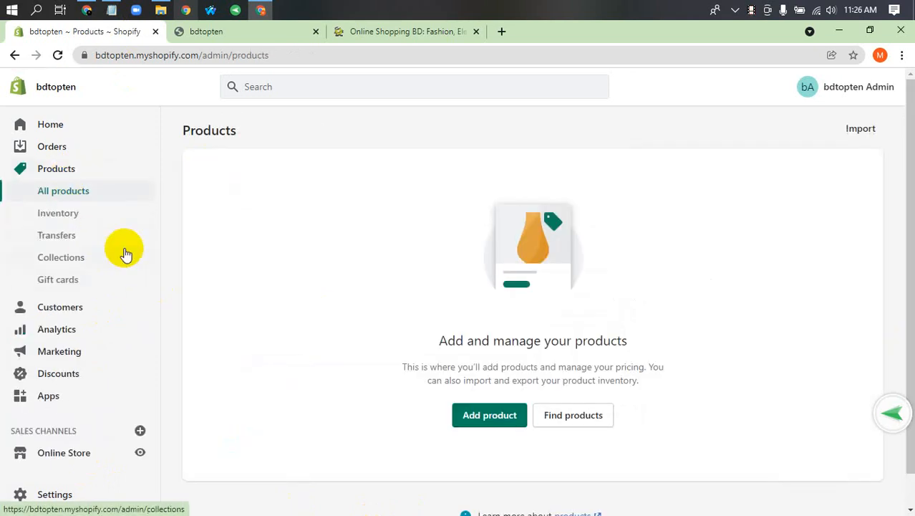
{"action": "left_click", "coordinate": [506, 422]}
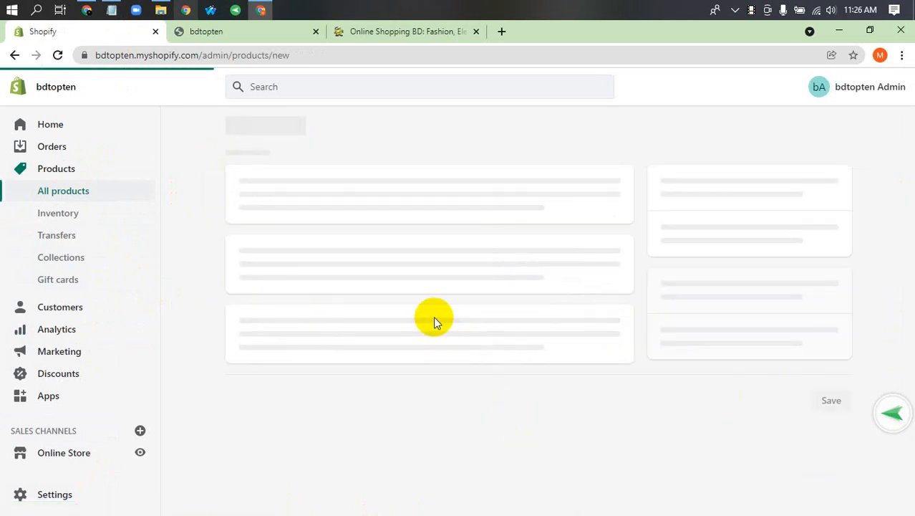
{"action": "left_click", "coordinate": [476, 32]}
{"action": "left_click", "coordinate": [313, 31]}
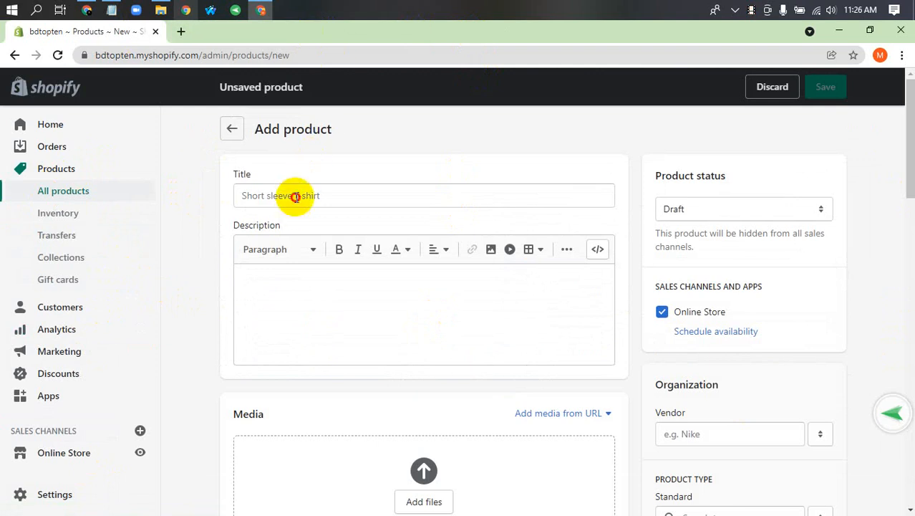
{"action": "left_click", "coordinate": [295, 196]}
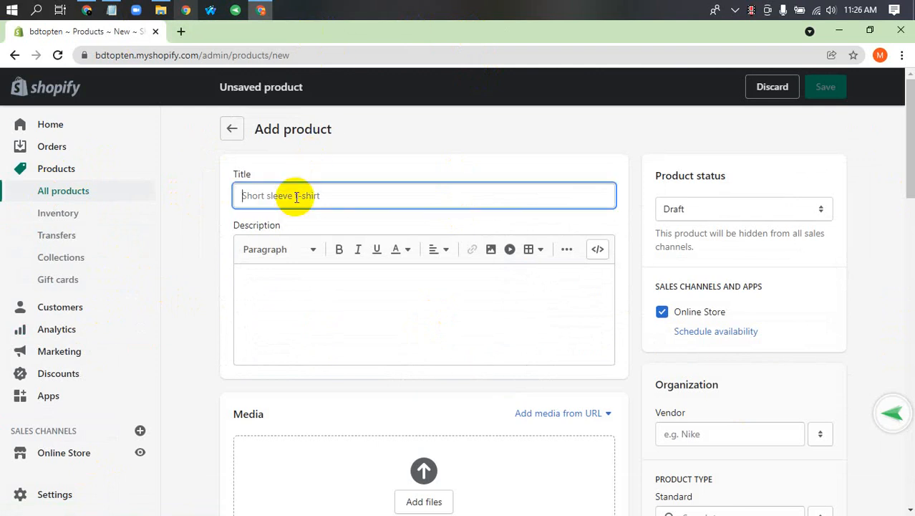
Search Google for "iphone 13 pro max" in a new tab and browse the image results
{"action": "left_click", "coordinate": [182, 33]}
{"action": "left_click", "coordinate": [178, 54]}
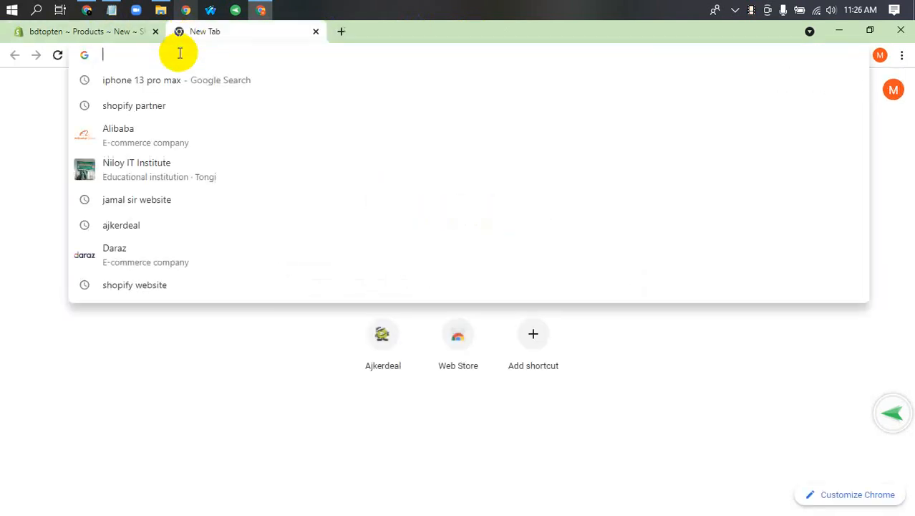
{"action": "left_click", "coordinate": [187, 77]}
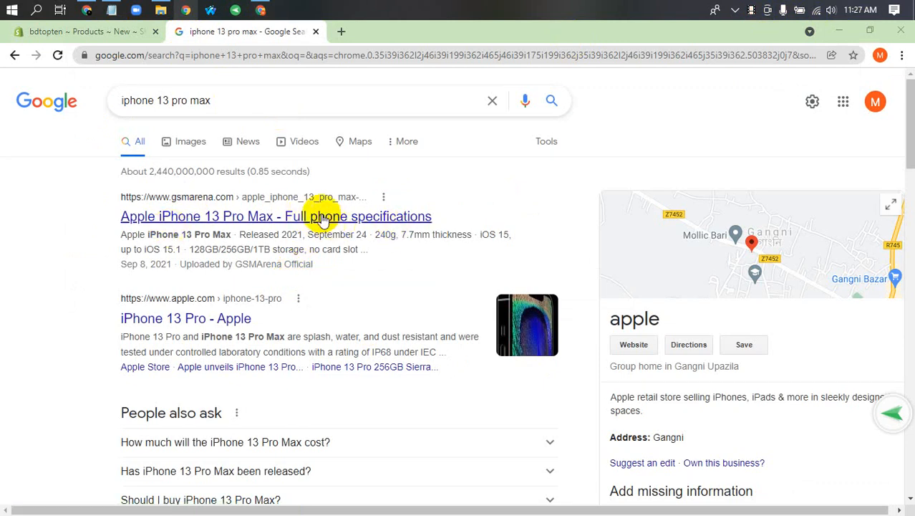
{"action": "left_click", "coordinate": [191, 145]}
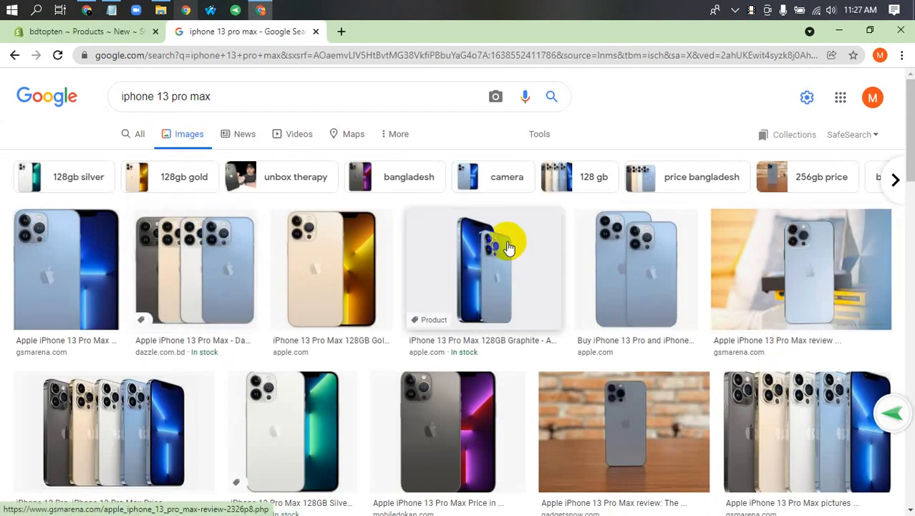
{"action": "scroll", "coordinate": [505, 240], "scroll_direction": "down", "scroll_amount": 4}
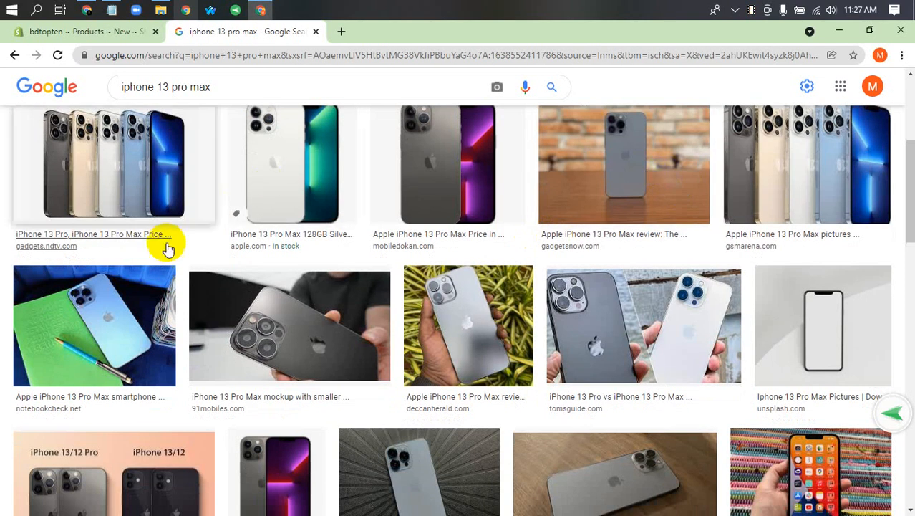
Open the Gadgets Now iPhone 13 Pro Max review from the image results and examine its headline and article text
{"action": "left_click", "coordinate": [642, 159]}
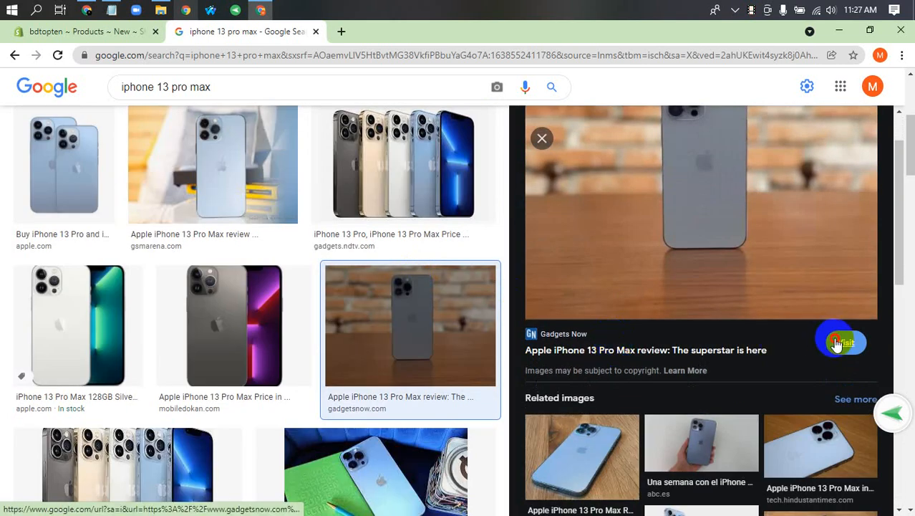
{"action": "left_click", "coordinate": [837, 345]}
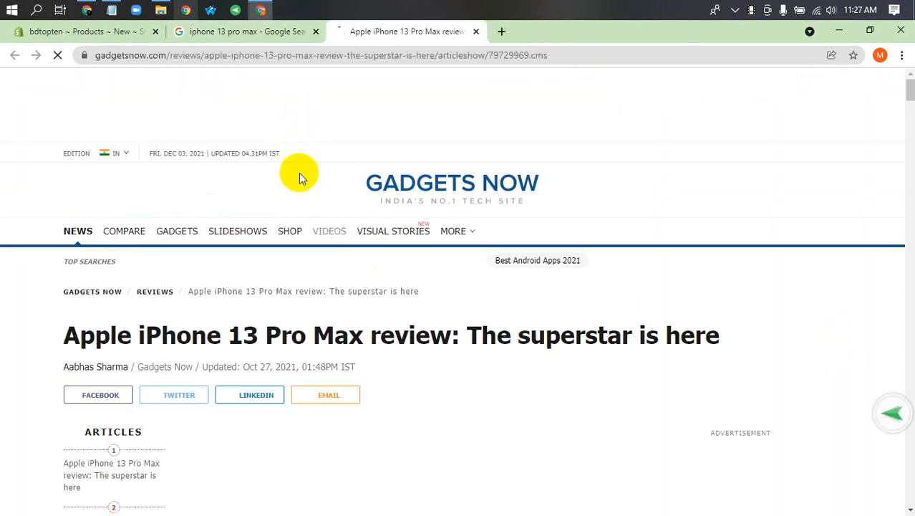
{"action": "scroll", "coordinate": [323, 260], "scroll_direction": "down", "scroll_amount": 4}
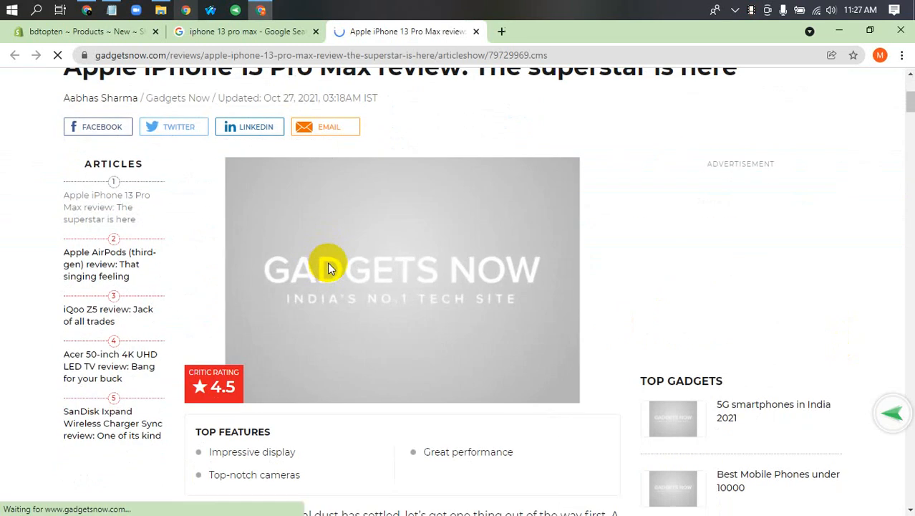
{"action": "scroll", "coordinate": [329, 267], "scroll_direction": "down", "scroll_amount": 5}
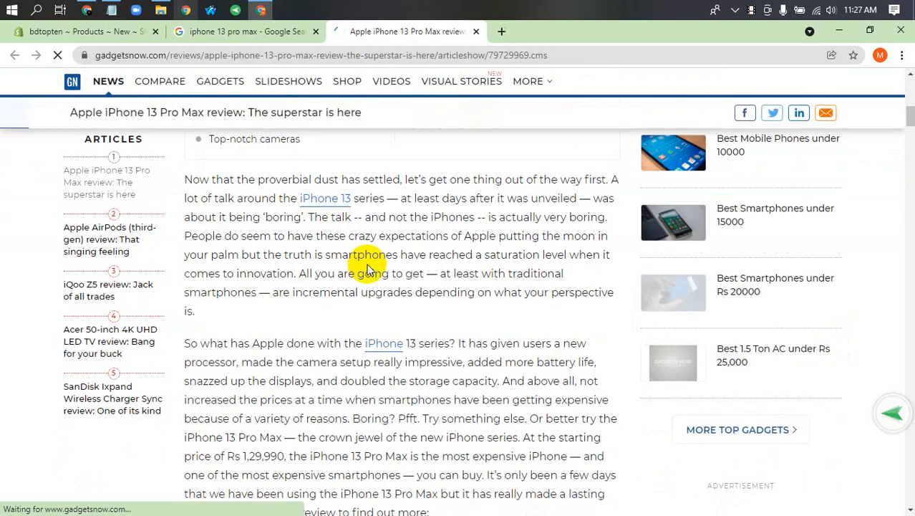
{"action": "scroll", "coordinate": [366, 267], "scroll_direction": "down", "scroll_amount": 8}
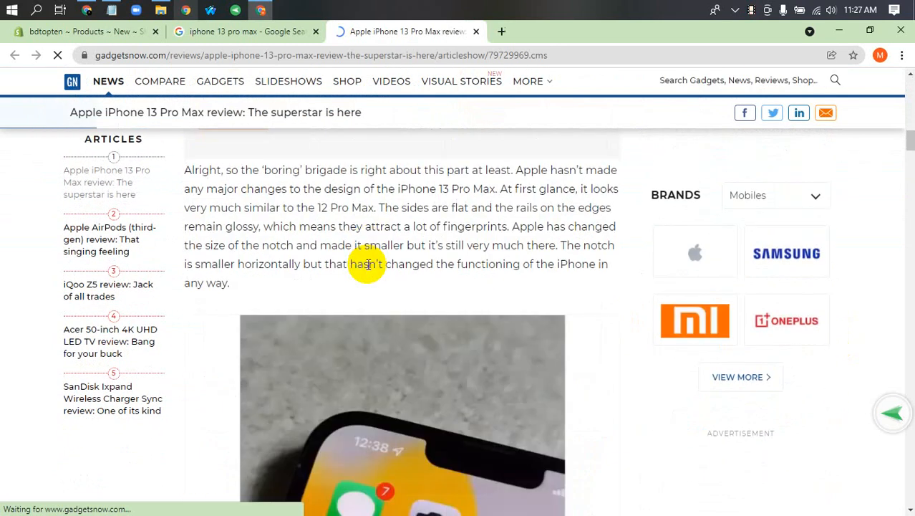
{"action": "scroll", "coordinate": [367, 264], "scroll_direction": "up", "scroll_amount": 12}
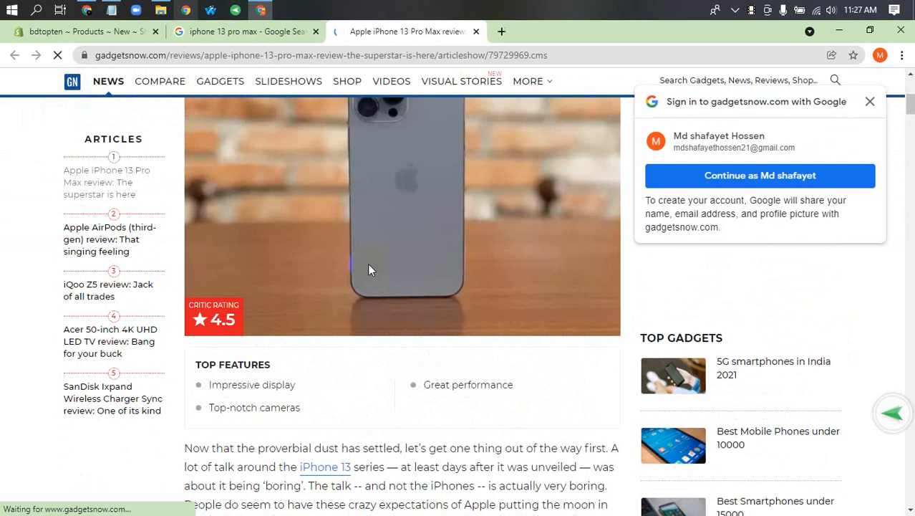
{"action": "scroll", "coordinate": [368, 263], "scroll_direction": "up", "scroll_amount": 5}
{"action": "scroll", "coordinate": [358, 258], "scroll_direction": "down", "scroll_amount": 1}
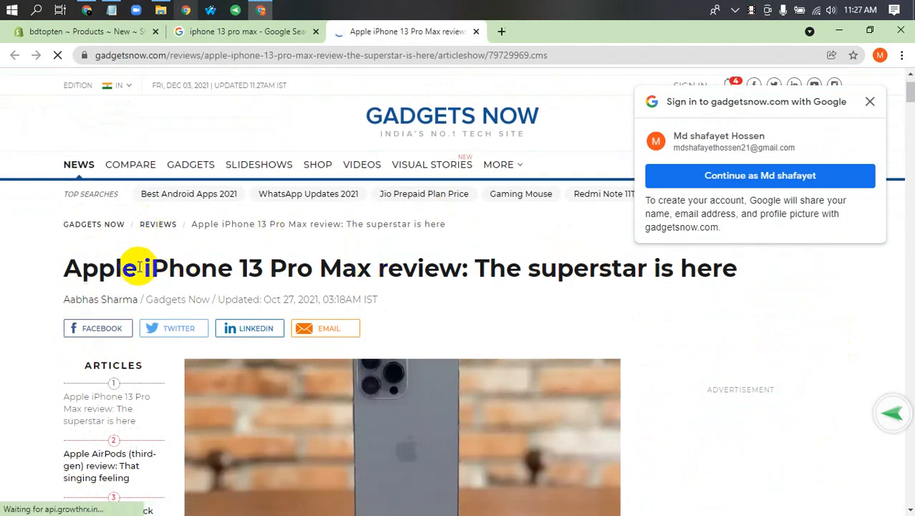
{"action": "left_click_drag", "start_coordinate": [67, 268], "coordinate": [672, 267]}
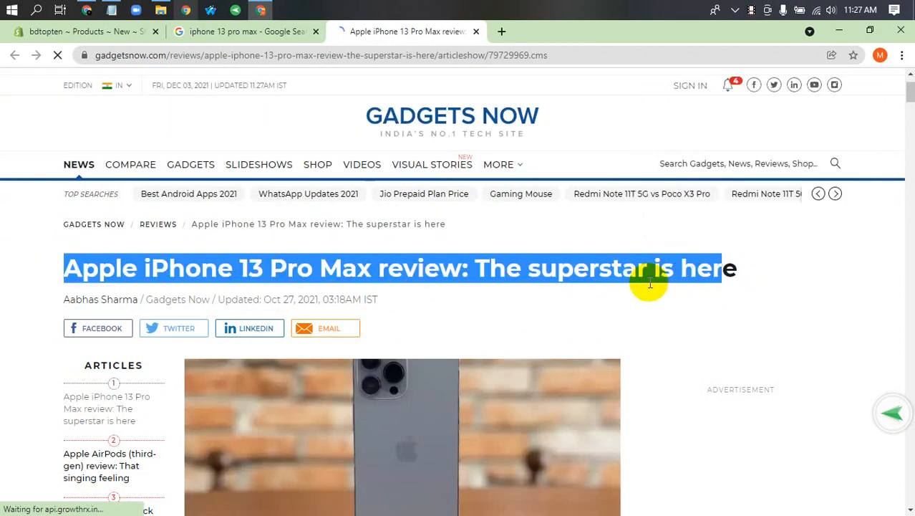
{"action": "left_click_drag", "start_coordinate": [755, 273], "coordinate": [779, 301]}
{"action": "scroll", "coordinate": [561, 283], "scroll_direction": "down", "scroll_amount": 13}
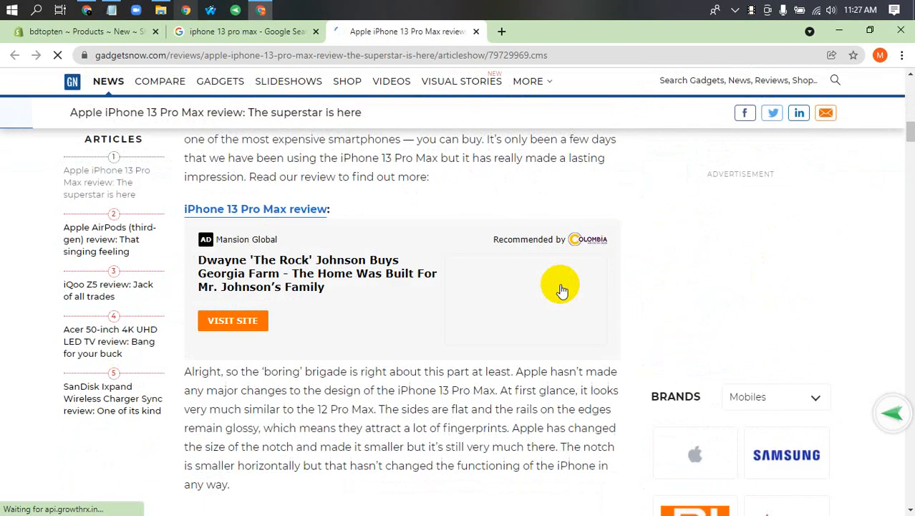
{"action": "scroll", "coordinate": [558, 284], "scroll_direction": "up", "scroll_amount": 14}
{"action": "left_click_drag", "start_coordinate": [738, 342], "coordinate": [792, 352]}
Open the Deccan Herald iPhone 13 Pro Max review from the image results, closing the Gadgets Now article
{"action": "left_click", "coordinate": [215, 31]}
{"action": "scroll", "coordinate": [474, 278], "scroll_direction": "down", "scroll_amount": 5}
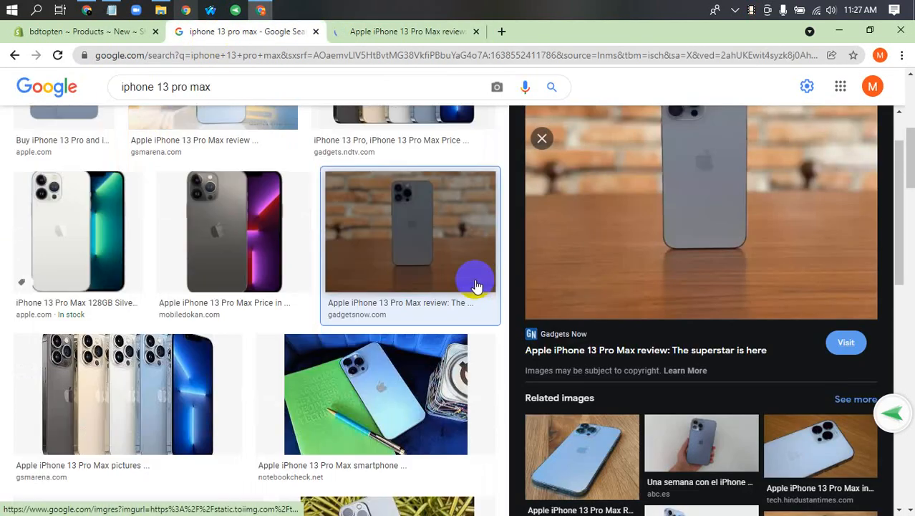
{"action": "scroll", "coordinate": [634, 349], "scroll_direction": "down", "scroll_amount": 4}
{"action": "left_click", "coordinate": [367, 266]}
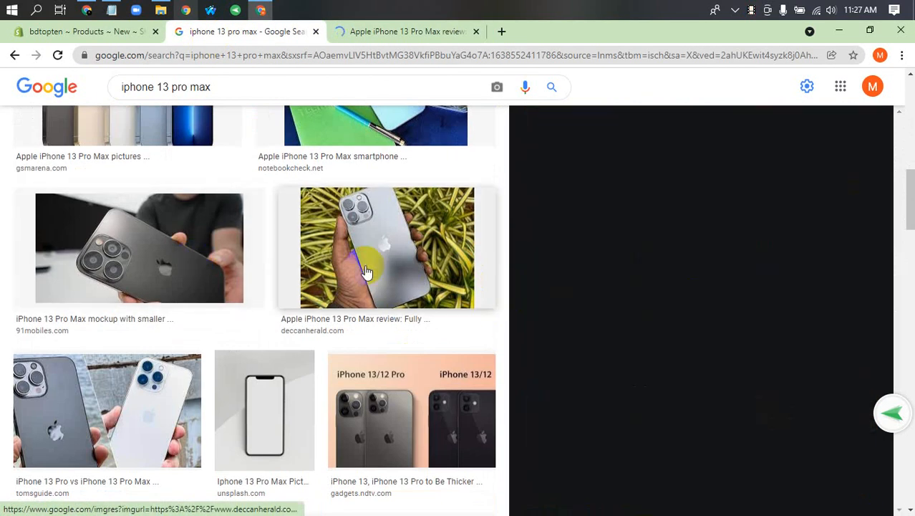
{"action": "left_click", "coordinate": [475, 32]}
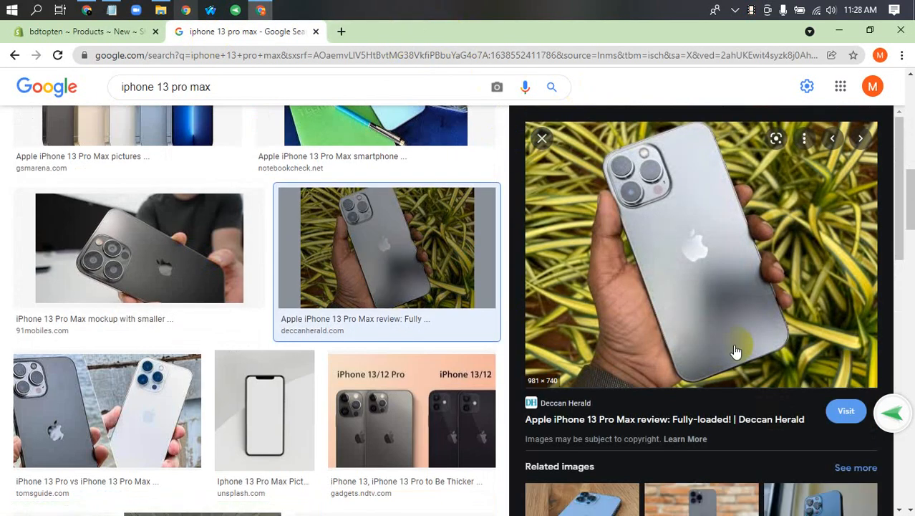
{"action": "left_click", "coordinate": [845, 411]}
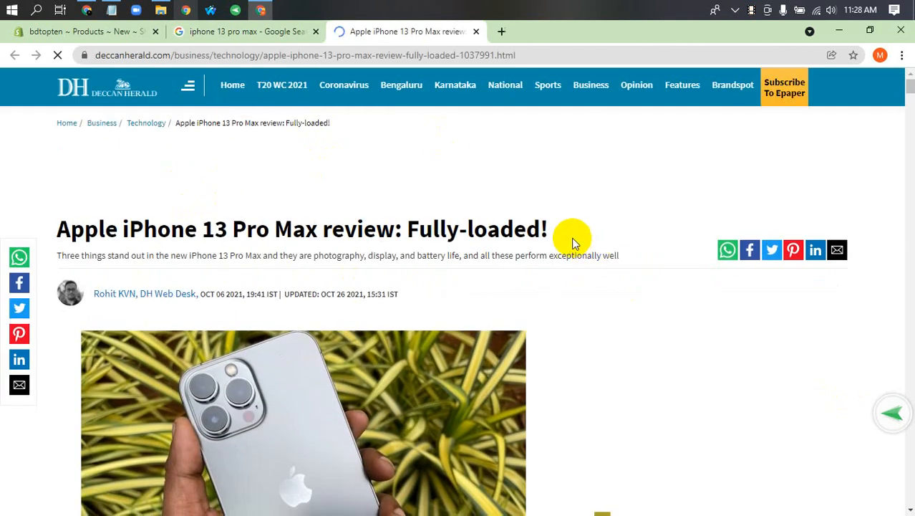
Copy the headline "Apple iPhone 13 Pro Max review: Fully-loaded!" from the Deccan Herald article and skim the review
{"action": "left_click_drag", "start_coordinate": [542, 230], "coordinate": [66, 229]}
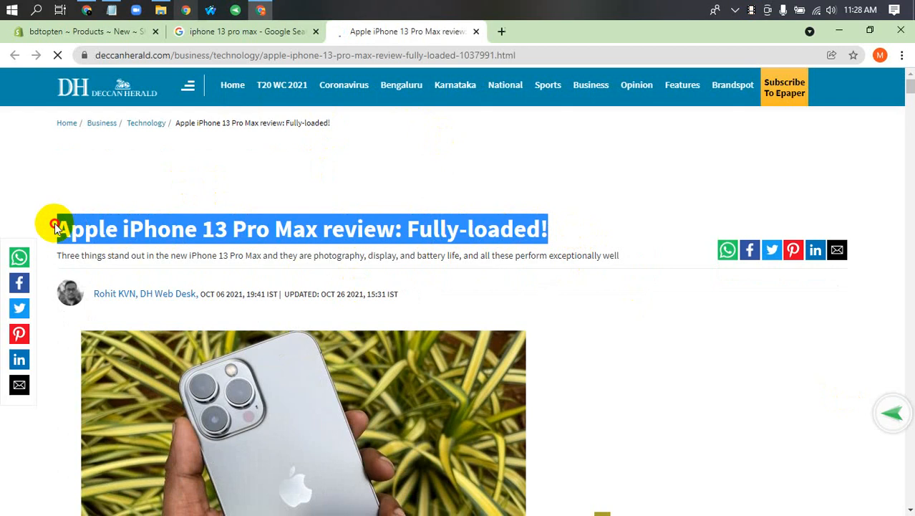
{"action": "right_click", "coordinate": [194, 238]}
{"action": "left_click", "coordinate": [215, 247]}
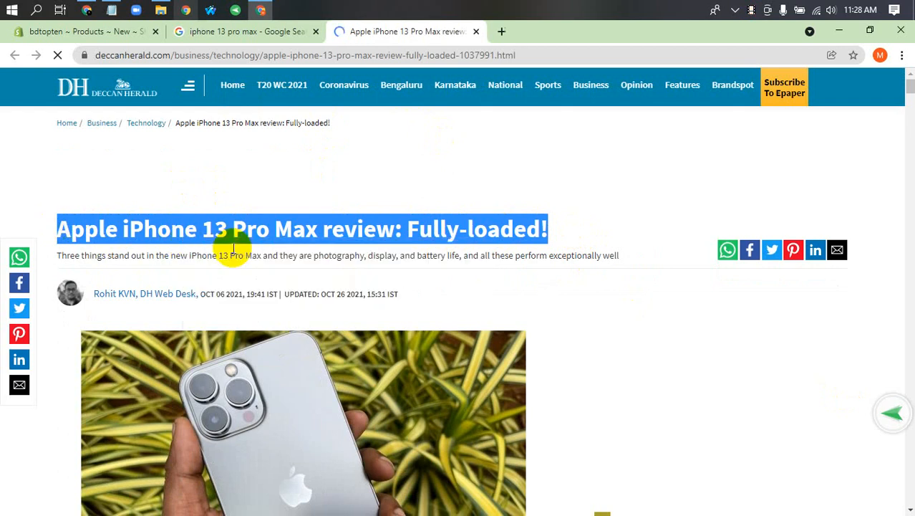
{"action": "left_click", "coordinate": [220, 183]}
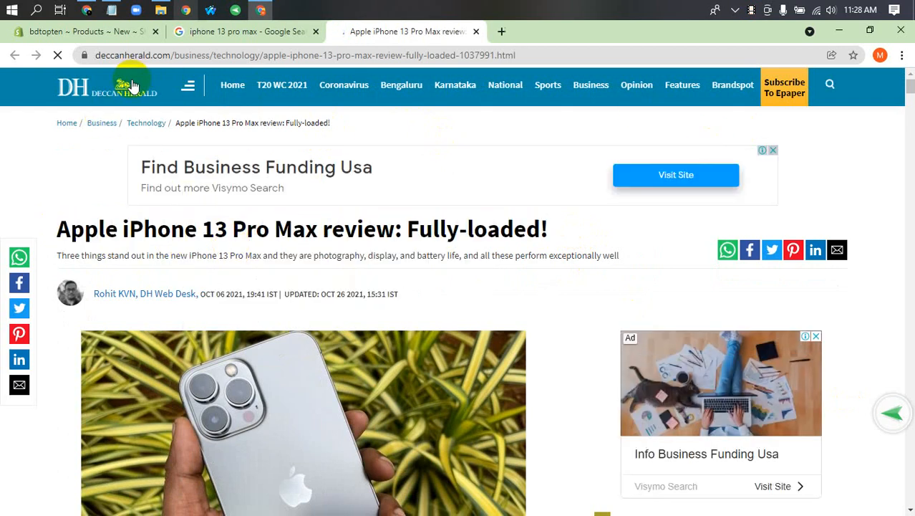
{"action": "scroll", "coordinate": [433, 257], "scroll_direction": "down", "scroll_amount": 10}
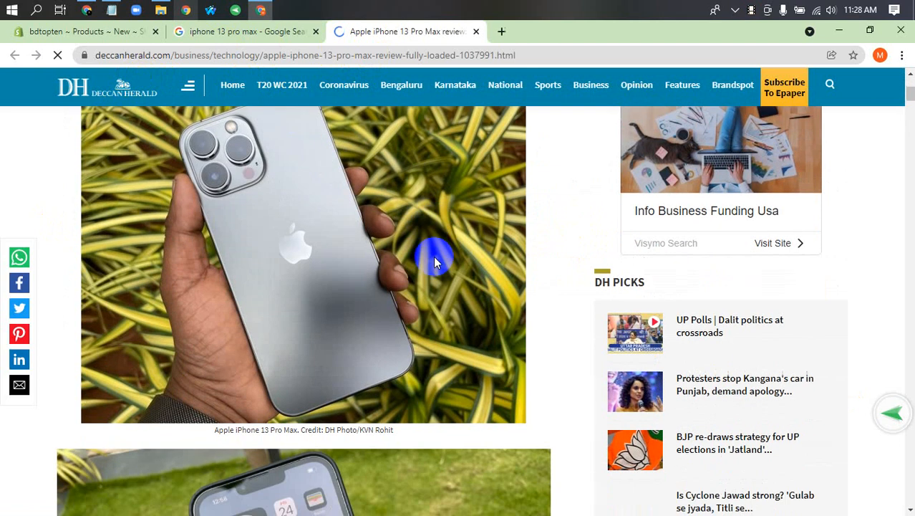
{"action": "scroll", "coordinate": [435, 262], "scroll_direction": "down", "scroll_amount": 15}
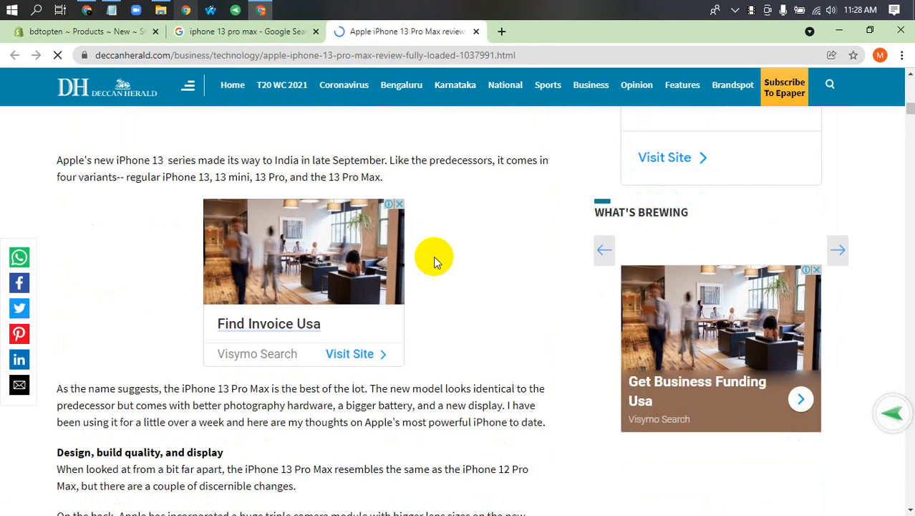
{"action": "scroll", "coordinate": [430, 251], "scroll_direction": "up", "scroll_amount": 20}
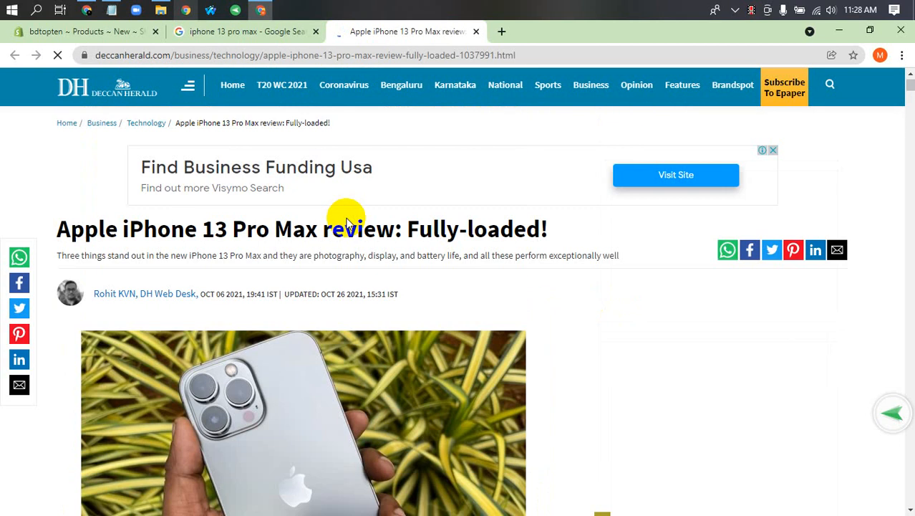
{"action": "left_click_drag", "start_coordinate": [200, 229], "coordinate": [375, 230]}
Paste the copied headline as the Shopify product title and trim it to "Apple iPhone 13 Pro Max review: Fully-loaded"
{"action": "left_click", "coordinate": [192, 28]}
{"action": "left_click", "coordinate": [132, 31]}
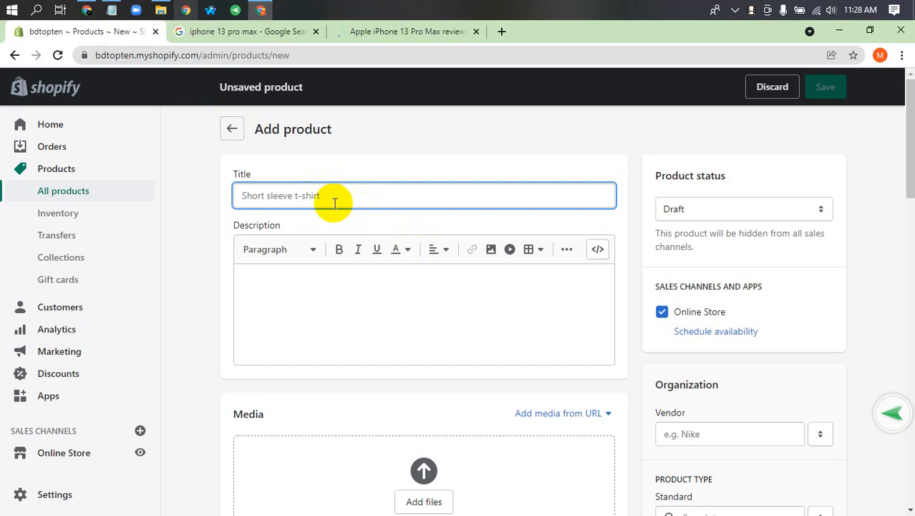
{"action": "key", "text": "ctrl+v"}
{"action": "left_click", "coordinate": [333, 341]}
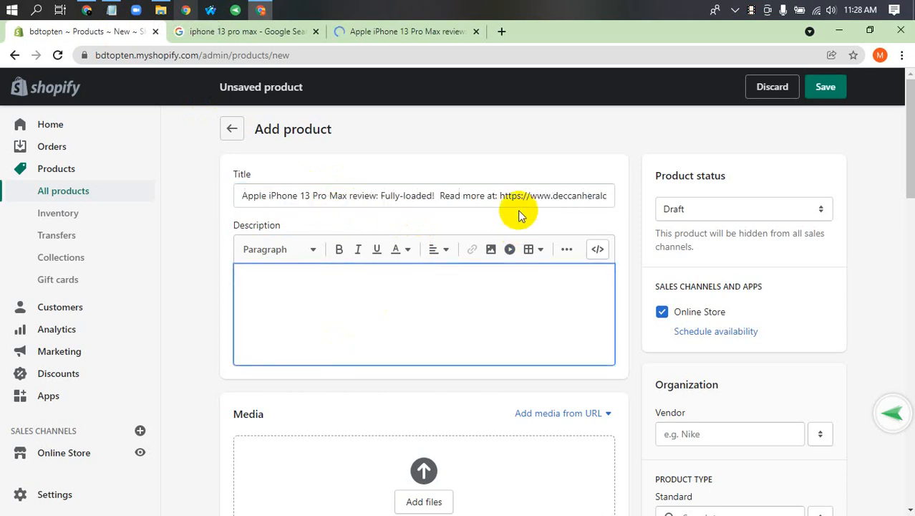
{"action": "left_click_drag", "start_coordinate": [498, 196], "coordinate": [618, 201]}
{"action": "key", "text": "BackSpace"}
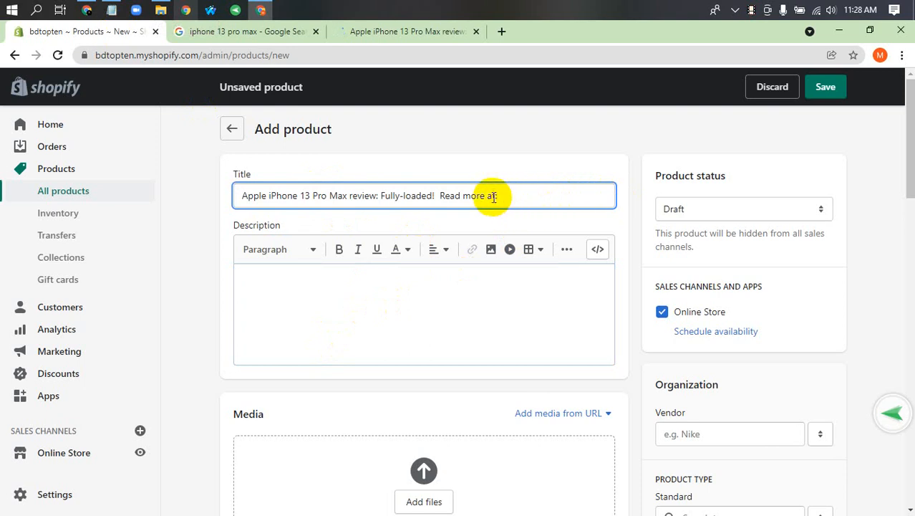
{"action": "left_click_drag", "start_coordinate": [434, 195], "coordinate": [515, 193]}
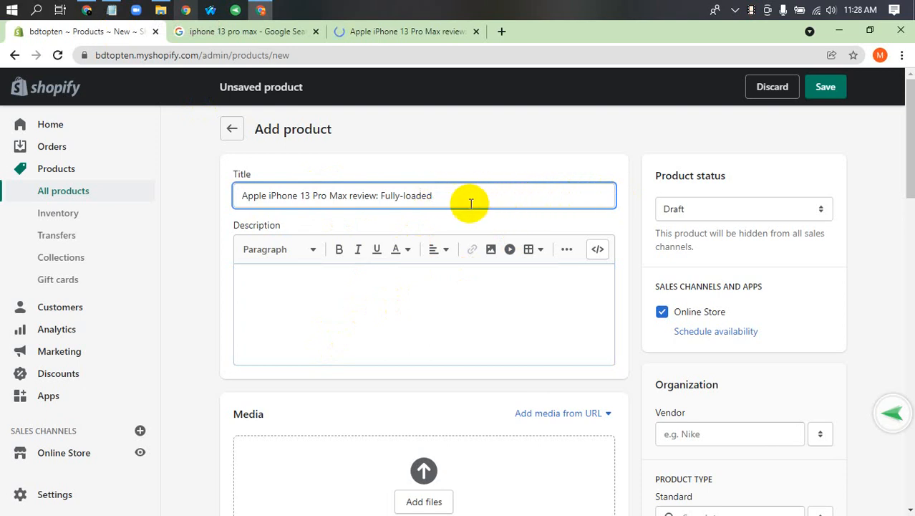
Return to the Deccan Herald review and look through its paragraphs for text suited to the empty product description
{"action": "left_click", "coordinate": [292, 318]}
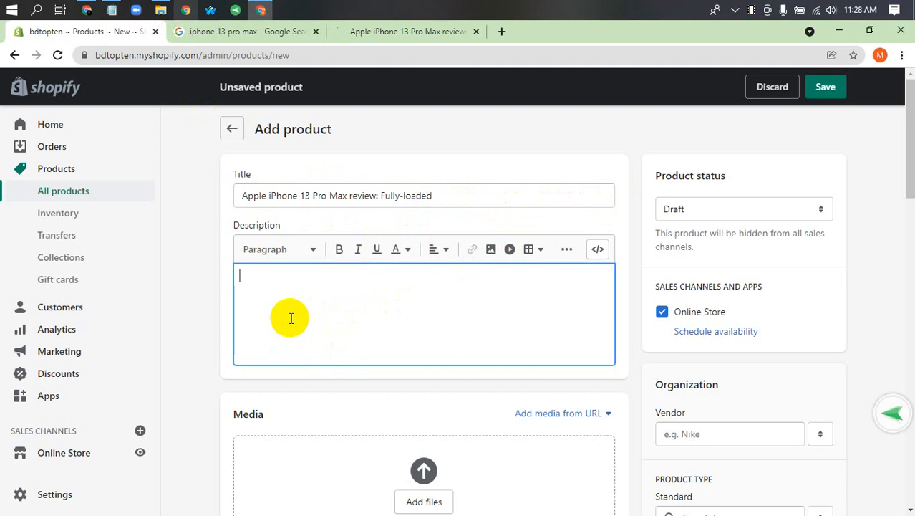
{"action": "scroll", "coordinate": [300, 313], "scroll_direction": "down", "scroll_amount": 1}
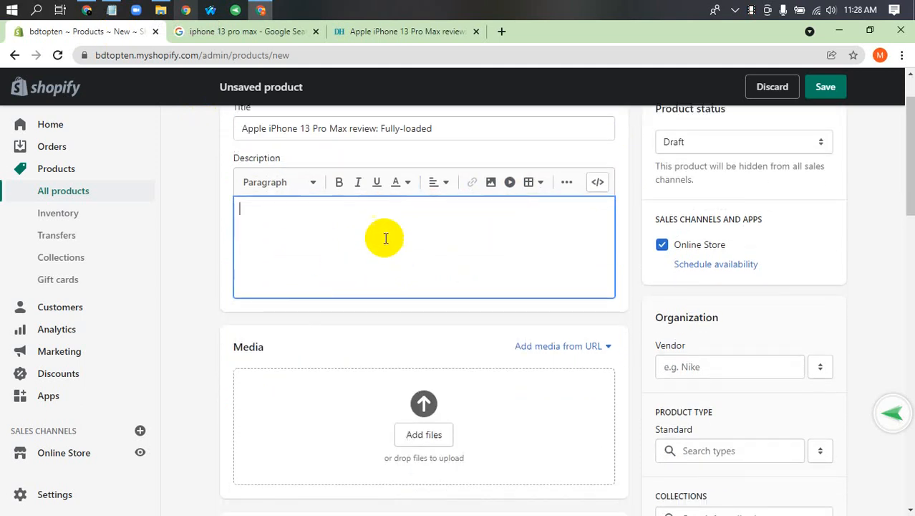
{"action": "left_click", "coordinate": [267, 36]}
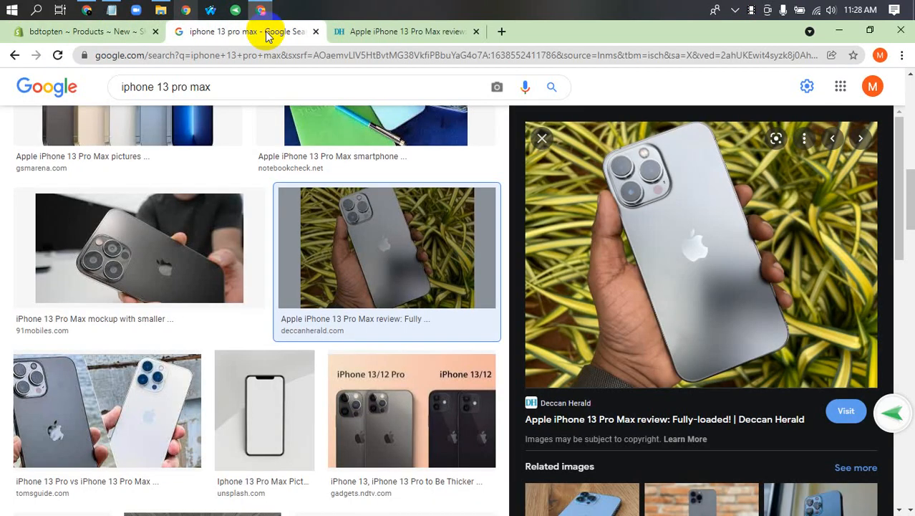
{"action": "left_click", "coordinate": [337, 34]}
{"action": "scroll", "coordinate": [320, 267], "scroll_direction": "down", "scroll_amount": 13}
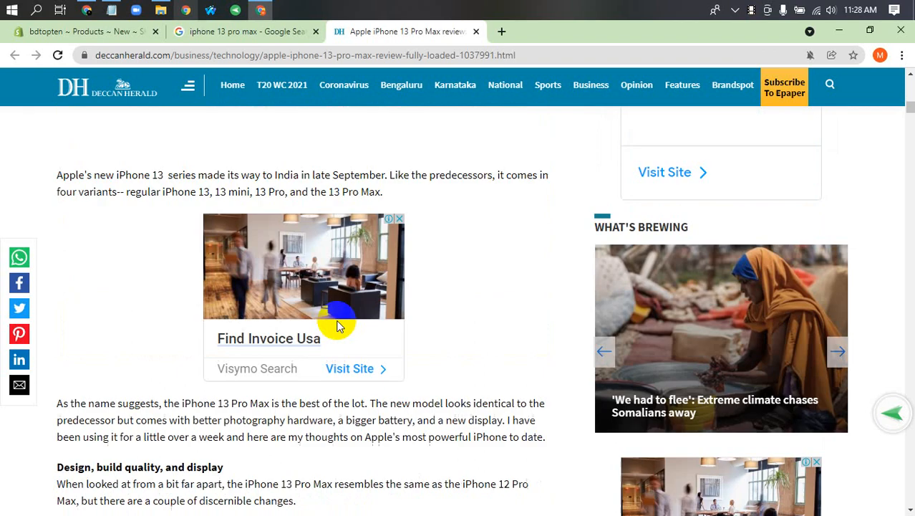
{"action": "scroll", "coordinate": [338, 317], "scroll_direction": "up", "scroll_amount": 4}
{"action": "scroll", "coordinate": [337, 313], "scroll_direction": "down", "scroll_amount": 5}
{"action": "scroll", "coordinate": [261, 323], "scroll_direction": "up", "scroll_amount": 4}
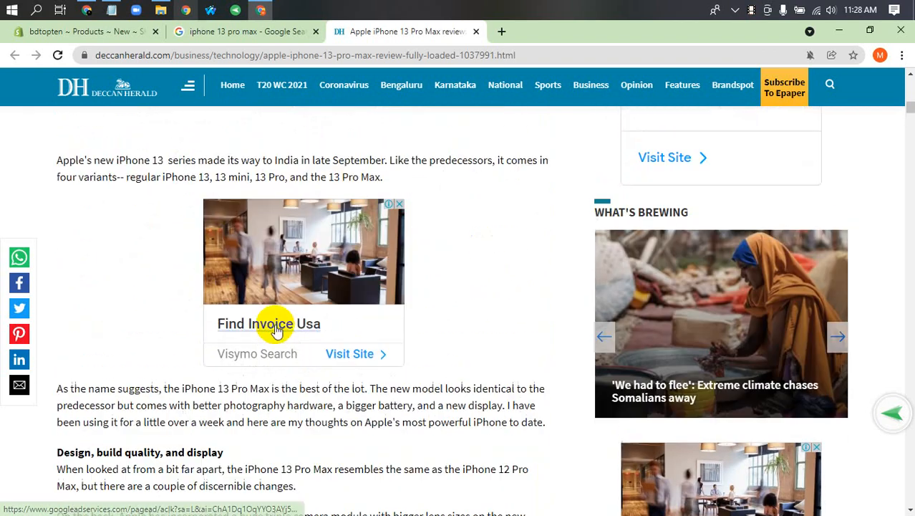
{"action": "scroll", "coordinate": [261, 323], "scroll_direction": "down", "scroll_amount": 1}
{"action": "scroll", "coordinate": [307, 338], "scroll_direction": "down", "scroll_amount": 13}
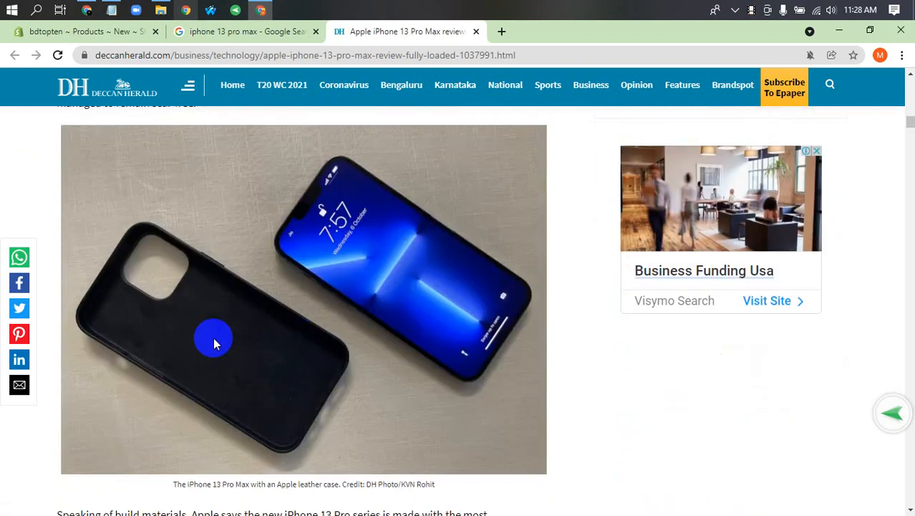
{"action": "scroll", "coordinate": [305, 317], "scroll_direction": "up", "scroll_amount": 5}
{"action": "scroll", "coordinate": [305, 317], "scroll_direction": "up", "scroll_amount": 7}
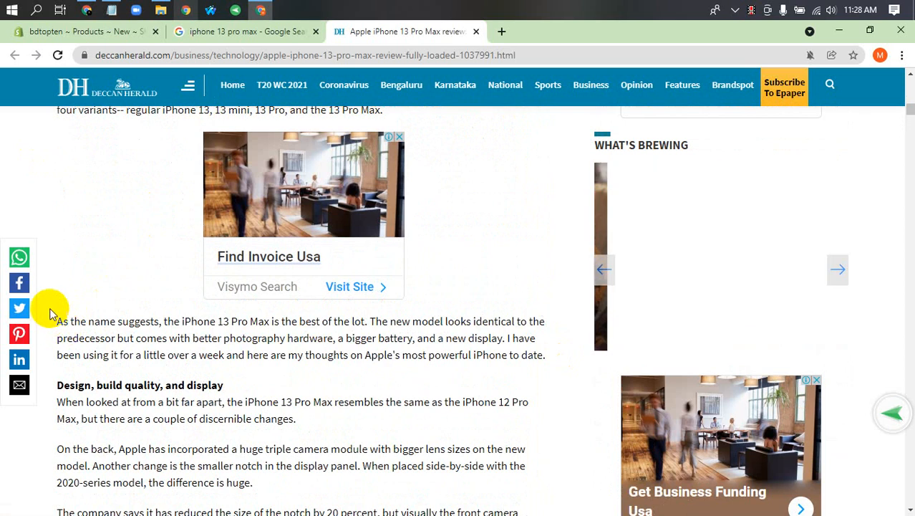
{"action": "left_click_drag", "start_coordinate": [59, 320], "coordinate": [315, 401]}
{"action": "left_click", "coordinate": [397, 383]}
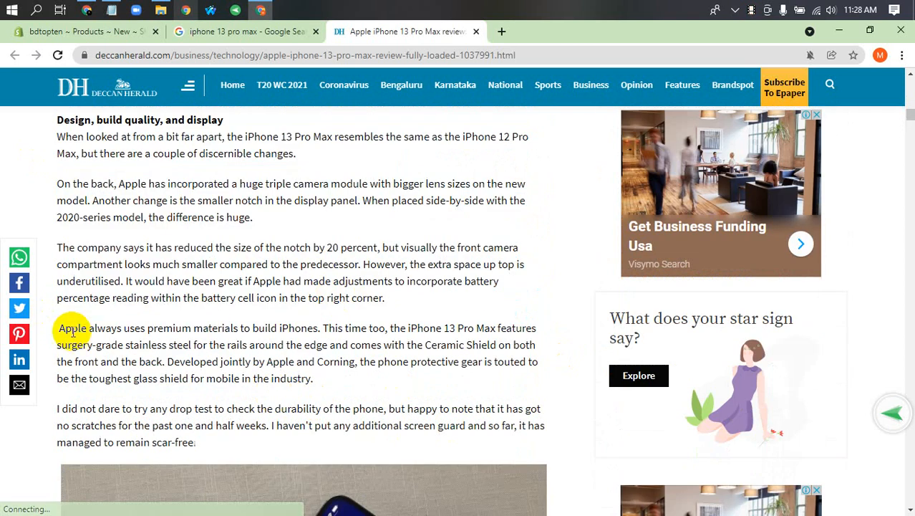
Copy the two review paragraphs starting "Apple always uses premium materials to build iPhones" and paste them into the product description
{"action": "left_click_drag", "start_coordinate": [58, 328], "coordinate": [413, 446]}
{"action": "right_click", "coordinate": [253, 354]}
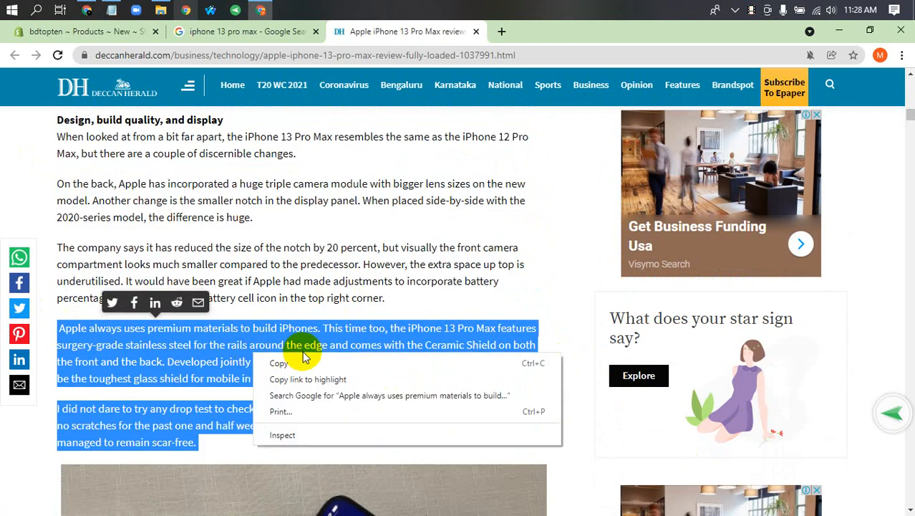
{"action": "left_click", "coordinate": [302, 360]}
{"action": "left_click", "coordinate": [230, 31]}
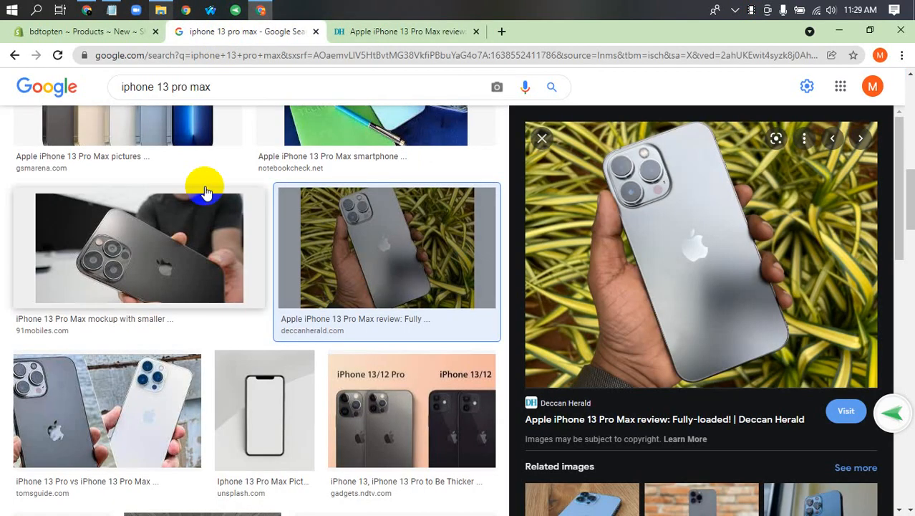
{"action": "left_click", "coordinate": [47, 31]}
{"action": "left_click", "coordinate": [258, 221]}
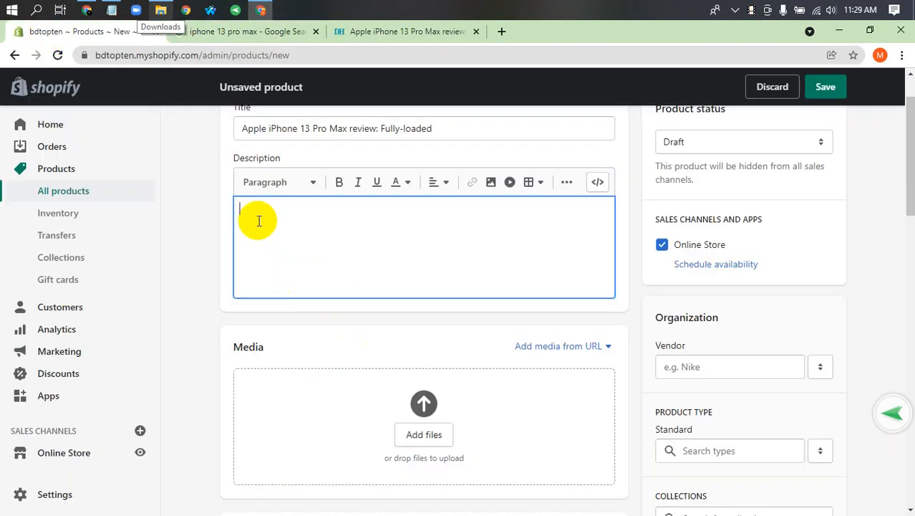
{"action": "type", "text": "Apple always uses premium materials to build iPhones. This time too, the iPhone 13 Pro Max features surgery-grade stainless steel for the rails around the edge and comes with the Ceramic Shield on both the front and the back. Developed jointly by Ap...  Read more at: https://www.deccanherald.com/business/technology/apple-iphone-13-pro-max-review-fully-loaded-1037991.html"}
{"action": "scroll", "coordinate": [468, 287], "scroll_direction": "down", "scroll_amount": 1}
{"action": "scroll", "coordinate": [439, 262], "scroll_direction": "up", "scroll_amount": 1}
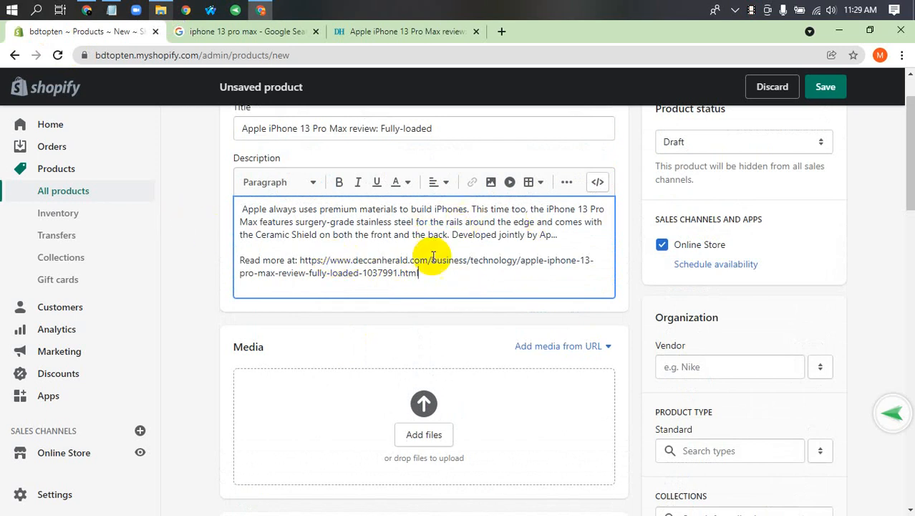
{"action": "scroll", "coordinate": [501, 302], "scroll_direction": "up", "scroll_amount": 2}
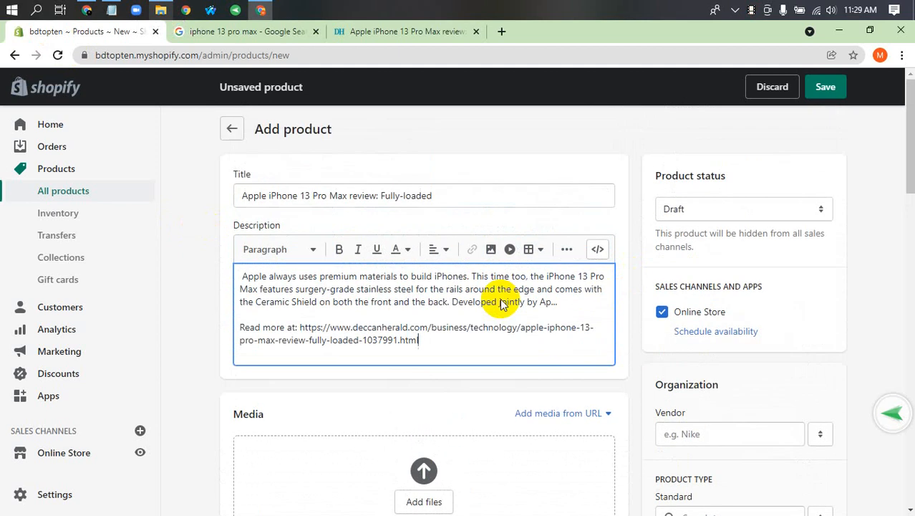
{"action": "scroll", "coordinate": [367, 337], "scroll_direction": "down", "scroll_amount": 7}
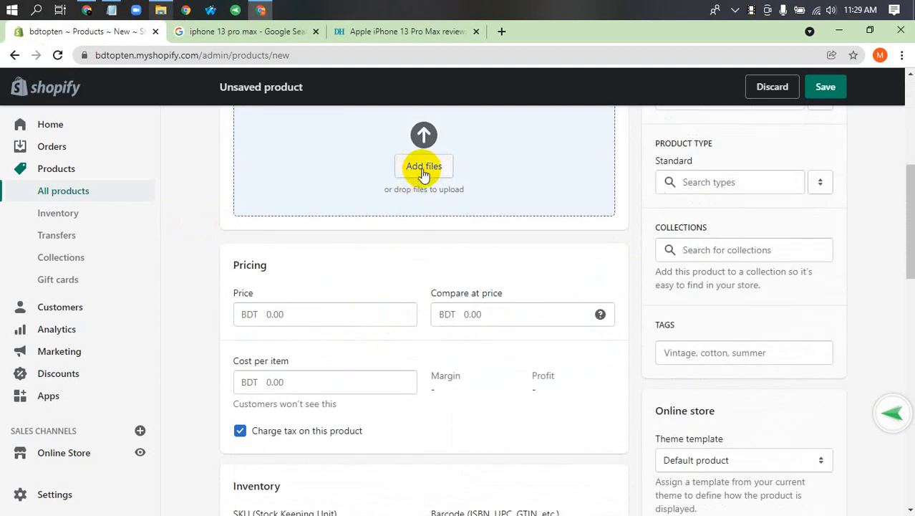
{"action": "scroll", "coordinate": [423, 185], "scroll_direction": "up", "scroll_amount": 2}
{"action": "scroll", "coordinate": [423, 186], "scroll_direction": "up", "scroll_amount": 1}
{"action": "left_click", "coordinate": [396, 32]}
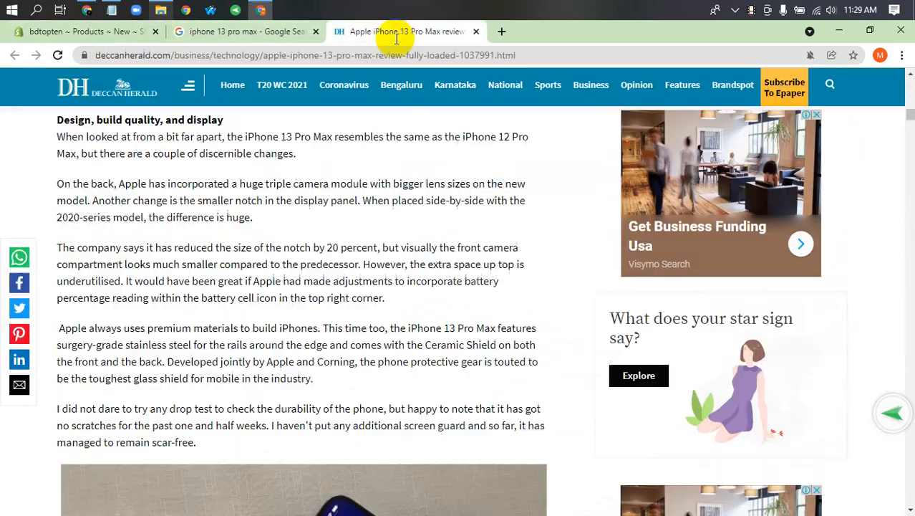
{"action": "scroll", "coordinate": [357, 224], "scroll_direction": "down", "scroll_amount": 3}
{"action": "scroll", "coordinate": [364, 370], "scroll_direction": "up", "scroll_amount": 10}
{"action": "scroll", "coordinate": [368, 254], "scroll_direction": "up", "scroll_amount": 10}
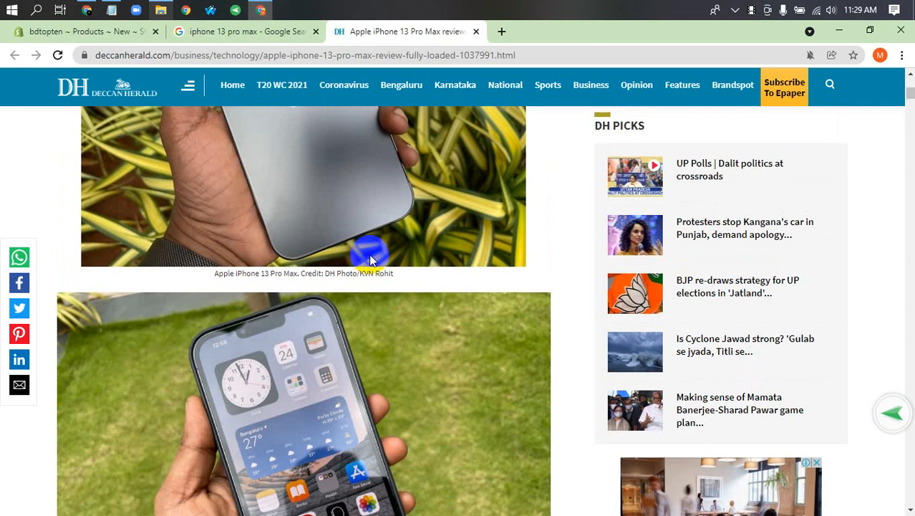
{"action": "scroll", "coordinate": [357, 241], "scroll_direction": "down", "scroll_amount": 3}
{"action": "right_click", "coordinate": [316, 273]}
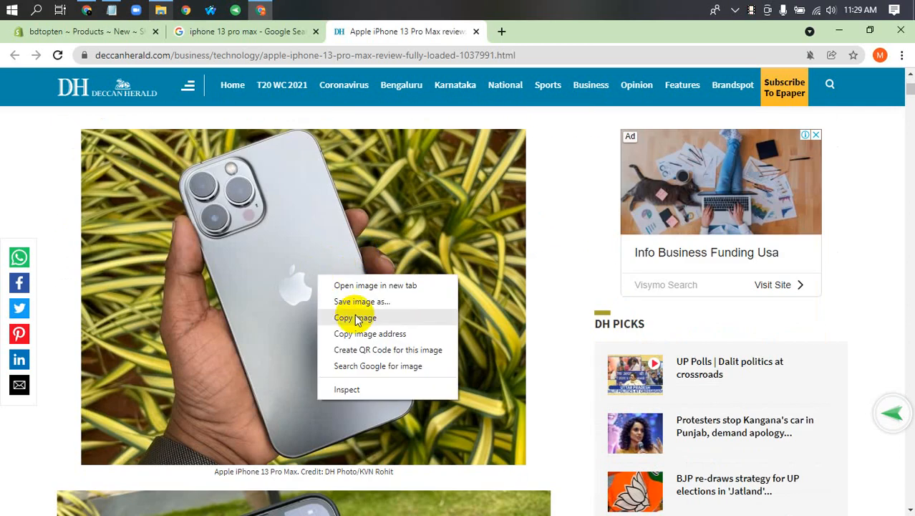
{"action": "left_click", "coordinate": [438, 320]}
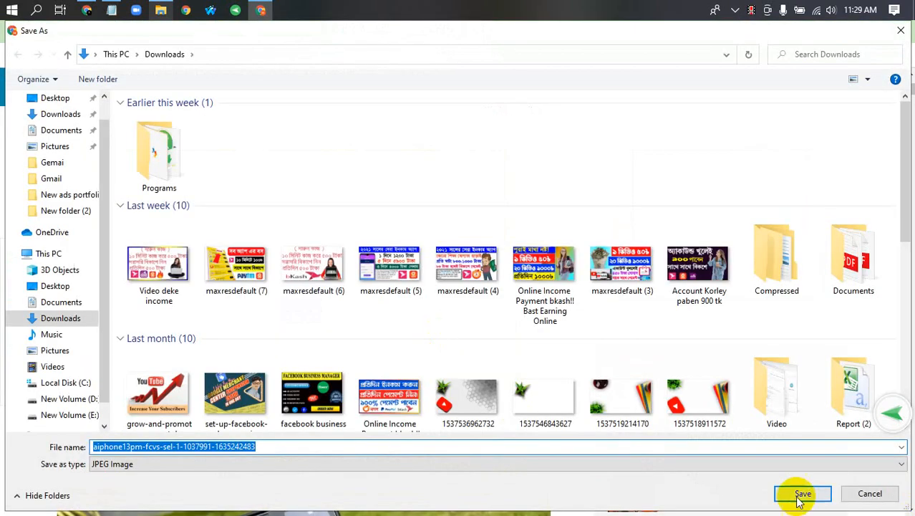
{"action": "left_click", "coordinate": [802, 494]}
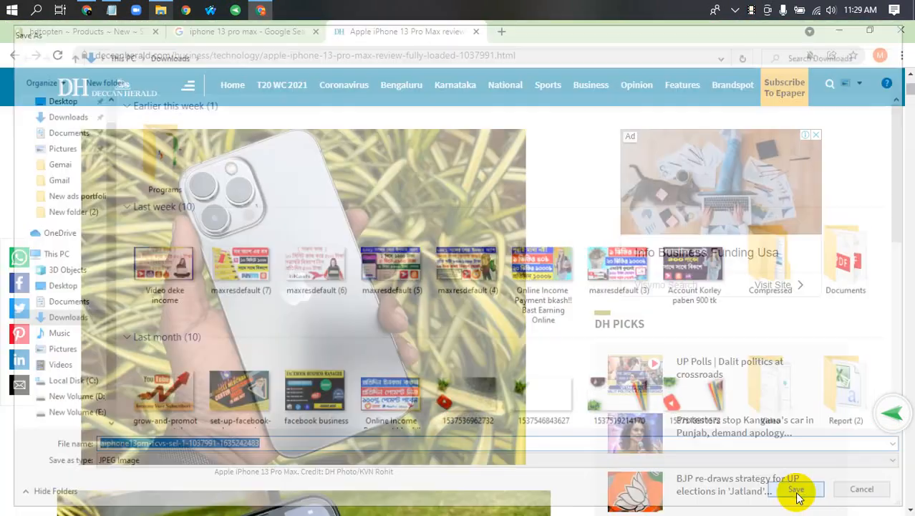
Save the gallery photo of the phone's front screen as aiphone13pm-fcvs-sv-sel-1 in Downloads
{"action": "scroll", "coordinate": [438, 260], "scroll_direction": "down", "scroll_amount": 4}
{"action": "right_click", "coordinate": [377, 299]}
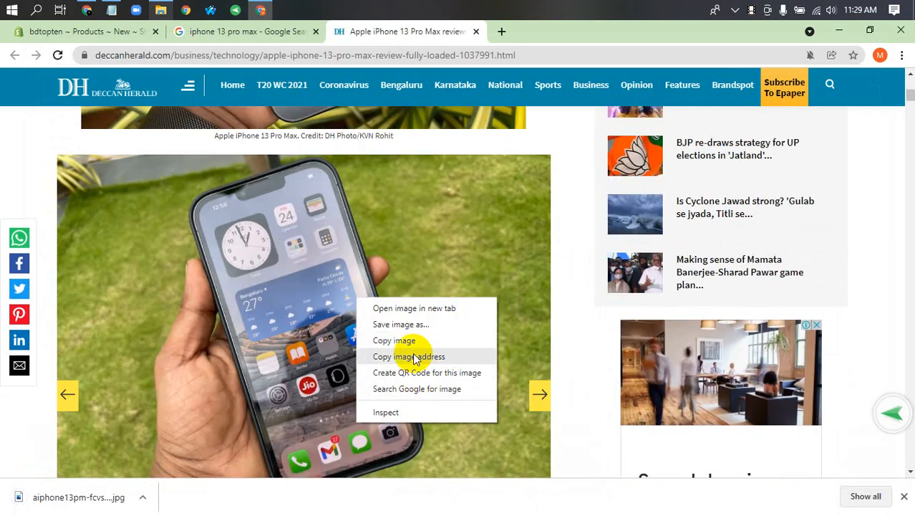
{"action": "left_click", "coordinate": [408, 324]}
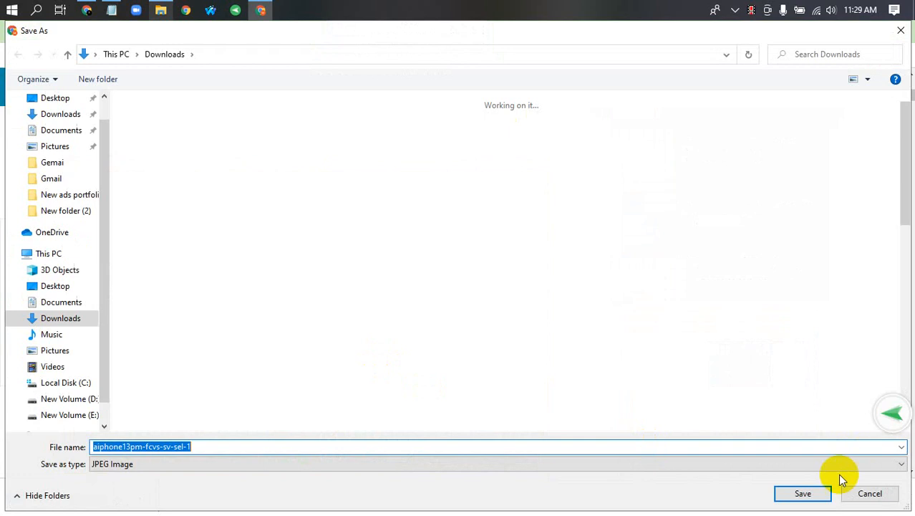
{"action": "left_click", "coordinate": [813, 496]}
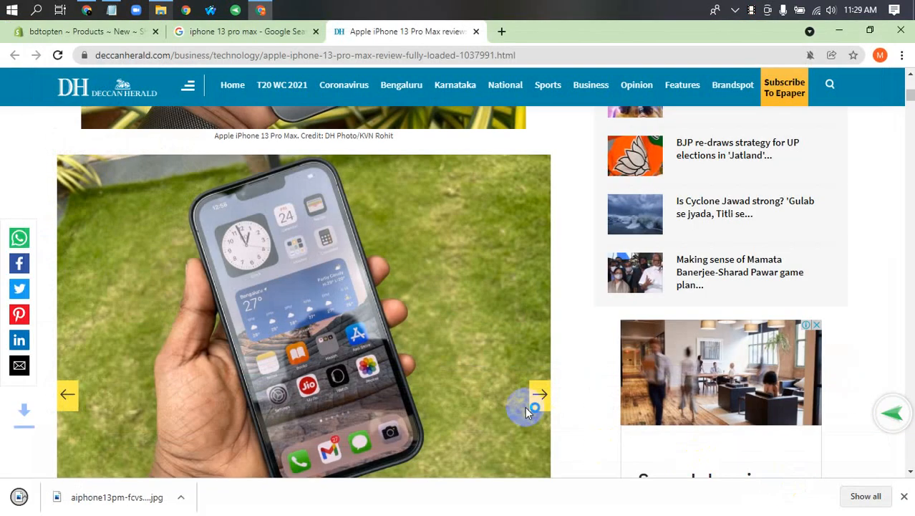
Browse the review's gallery to the photo of the phone's charging-port edge and save it as aiphone13pm-fcvs-sv-sel-3 in Downloads
{"action": "left_click", "coordinate": [539, 395]}
{"action": "left_click", "coordinate": [539, 394]}
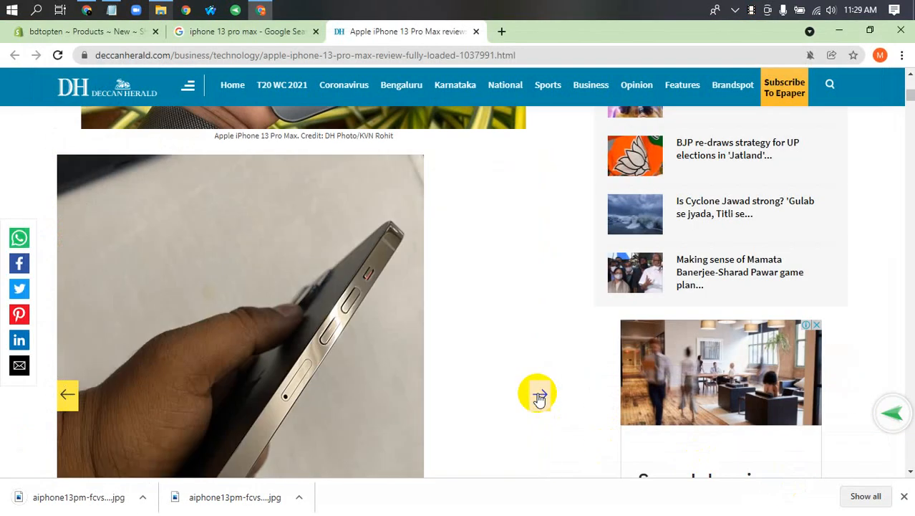
{"action": "left_click", "coordinate": [539, 394]}
{"action": "left_click", "coordinate": [539, 395]}
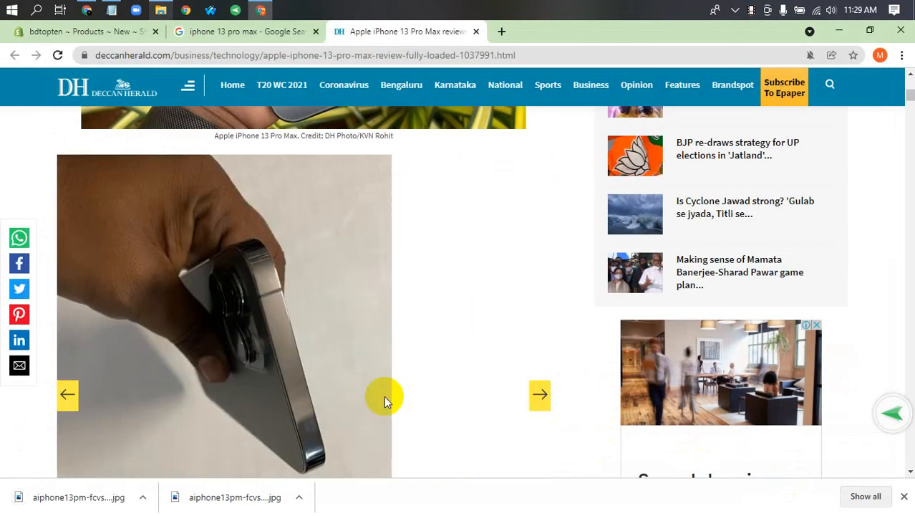
{"action": "left_click", "coordinate": [68, 402]}
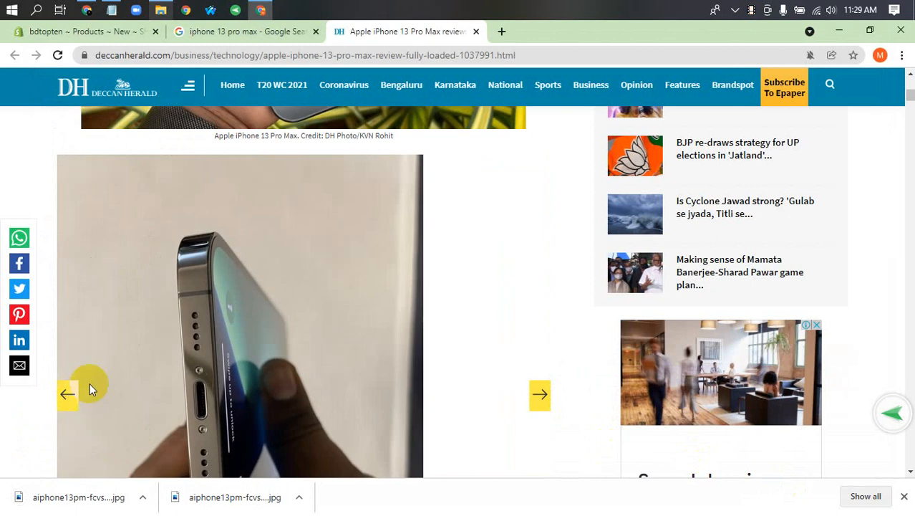
{"action": "right_click", "coordinate": [251, 340]}
{"action": "left_click", "coordinate": [304, 370]}
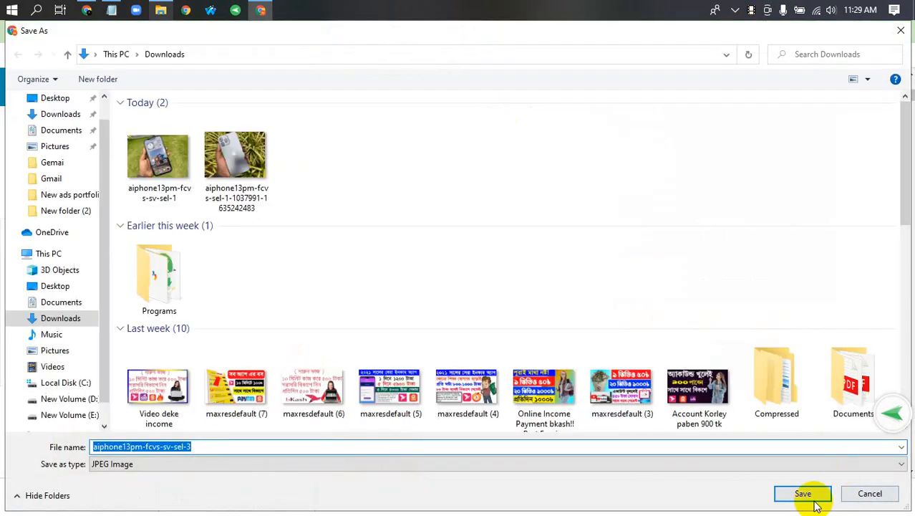
{"action": "left_click", "coordinate": [799, 493]}
{"action": "left_click", "coordinate": [546, 409]}
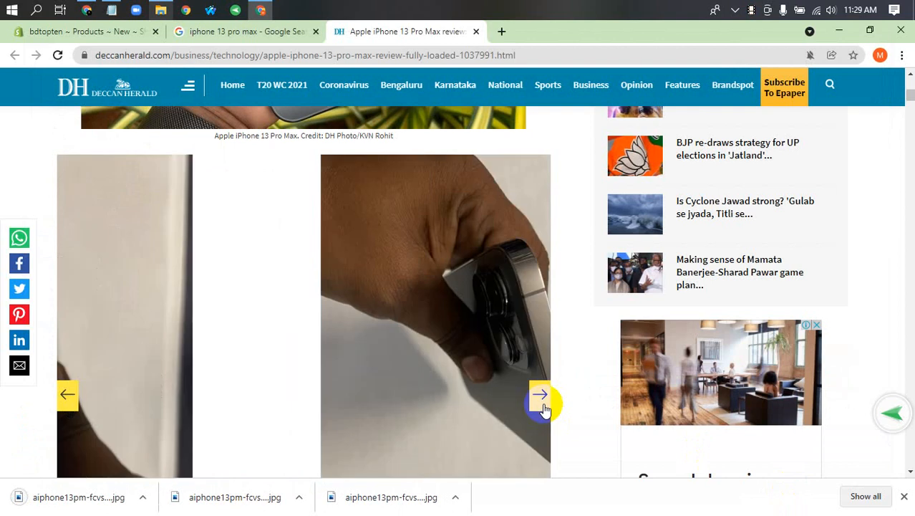
{"action": "left_click", "coordinate": [546, 409]}
{"action": "left_click", "coordinate": [546, 409]}
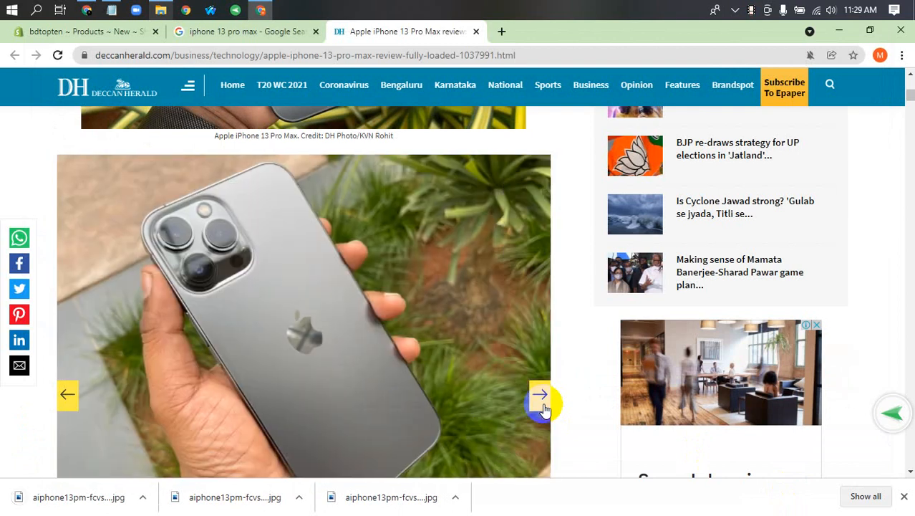
{"action": "right_click", "coordinate": [222, 273]}
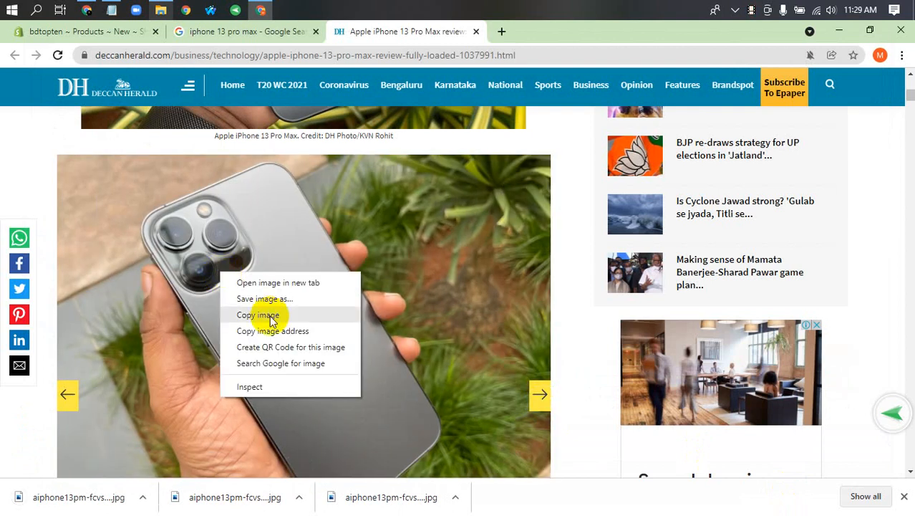
{"action": "scroll", "coordinate": [303, 335], "scroll_direction": "up", "scroll_amount": 3}
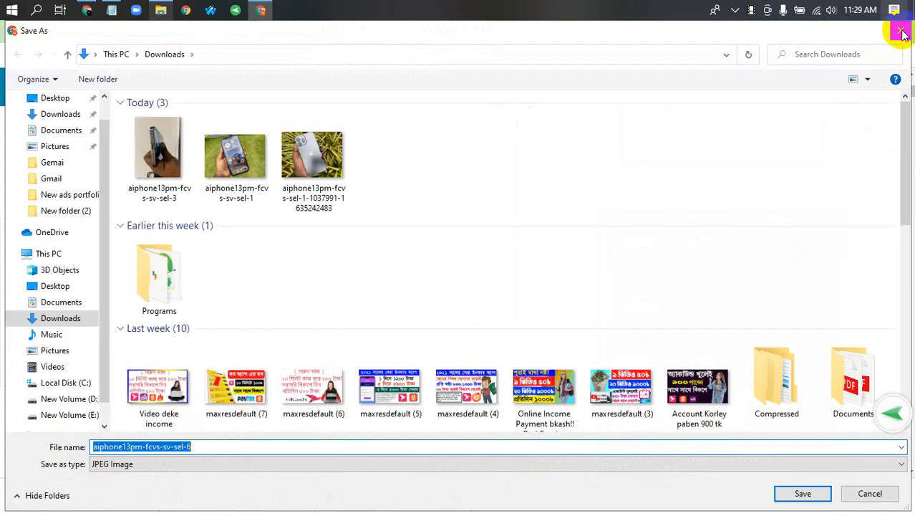
{"action": "left_click", "coordinate": [901, 32]}
{"action": "scroll", "coordinate": [293, 234], "scroll_direction": "up", "scroll_amount": 5}
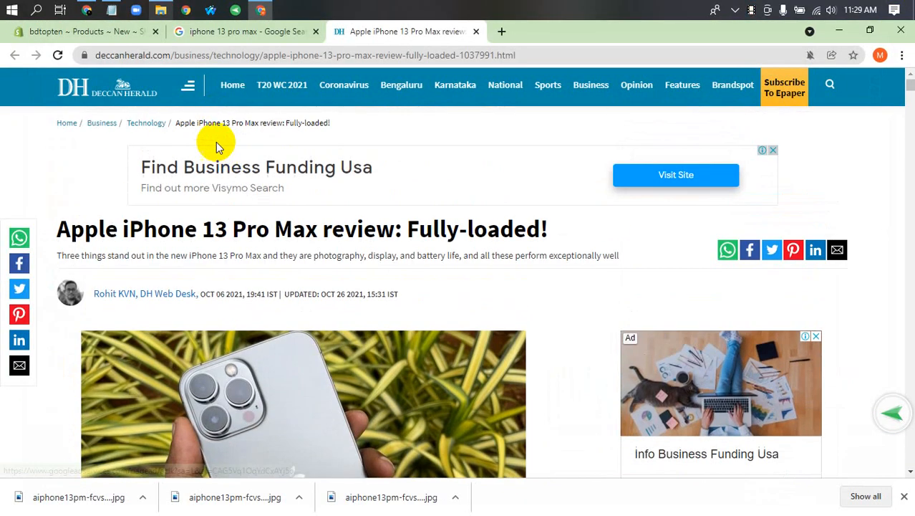
Return to the unsaved Shopify product and upload the three saved iPhone photos plus the file "images" from Downloads as media
{"action": "left_click", "coordinate": [36, 32]}
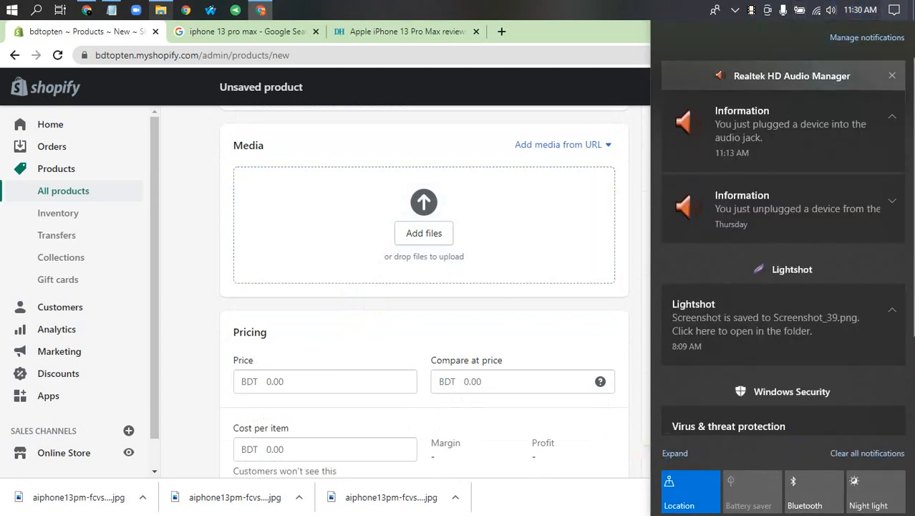
{"action": "left_click", "coordinate": [895, 10]}
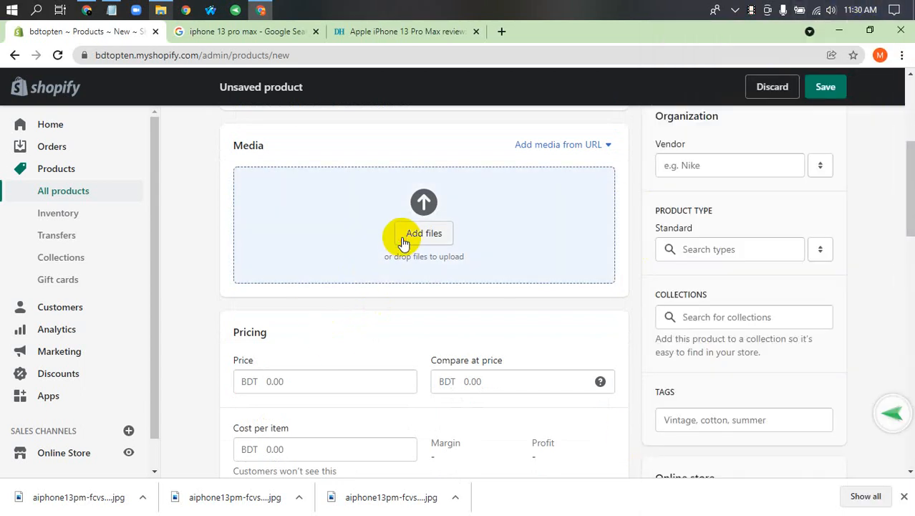
{"action": "left_click", "coordinate": [403, 233]}
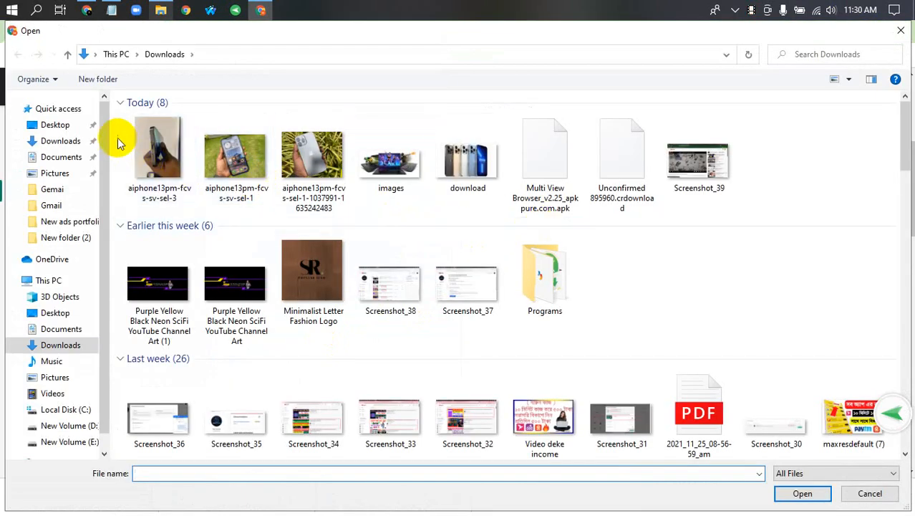
{"action": "left_click_drag", "start_coordinate": [115, 138], "coordinate": [419, 164]}
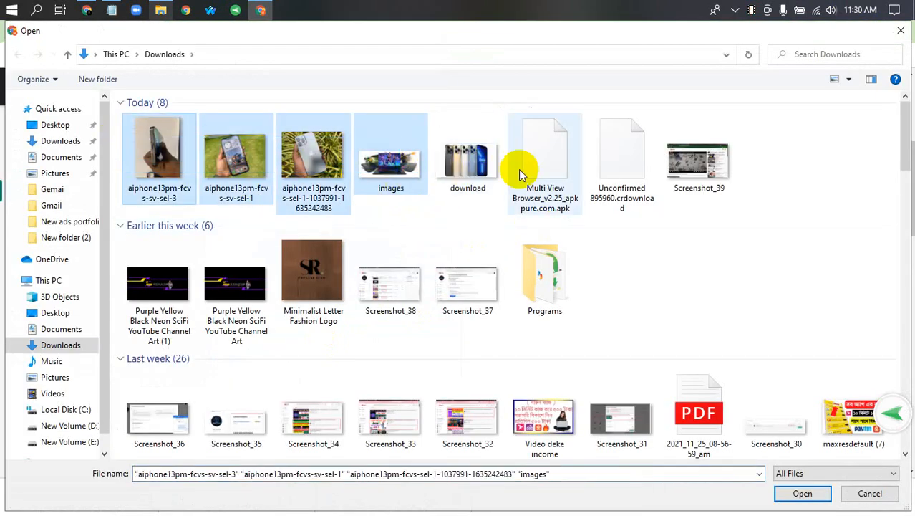
{"action": "left_click", "coordinate": [804, 494]}
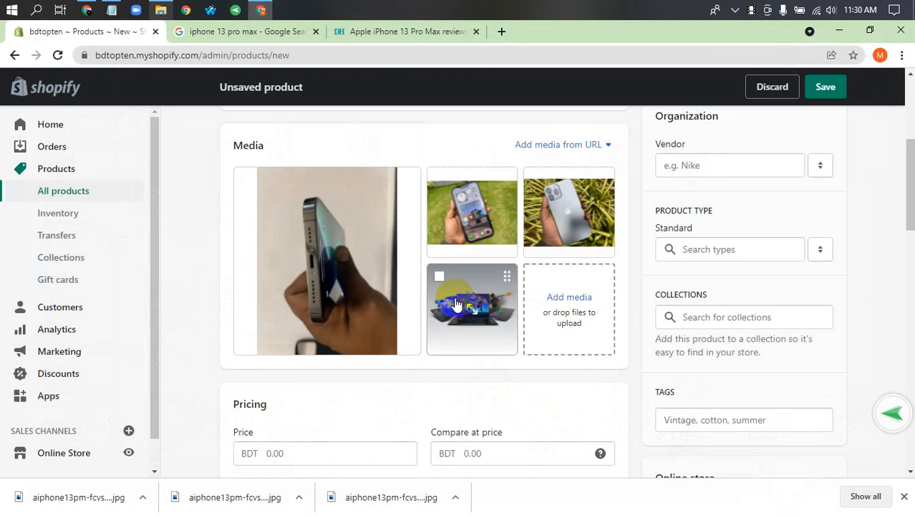
Rearrange the product media so the phone's front-screen photo comes first, and delete the gaming laptop image
{"action": "left_click_drag", "start_coordinate": [458, 305], "coordinate": [572, 286]}
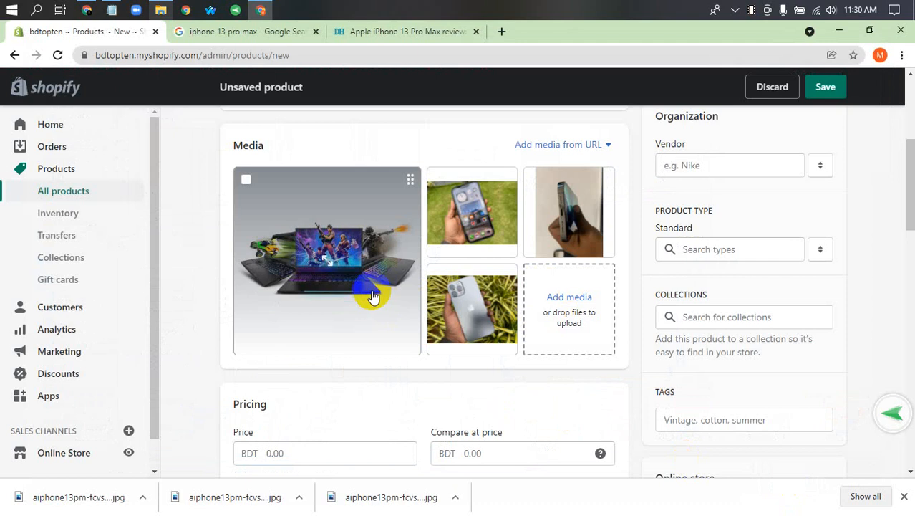
{"action": "left_click_drag", "start_coordinate": [368, 290], "coordinate": [564, 259]}
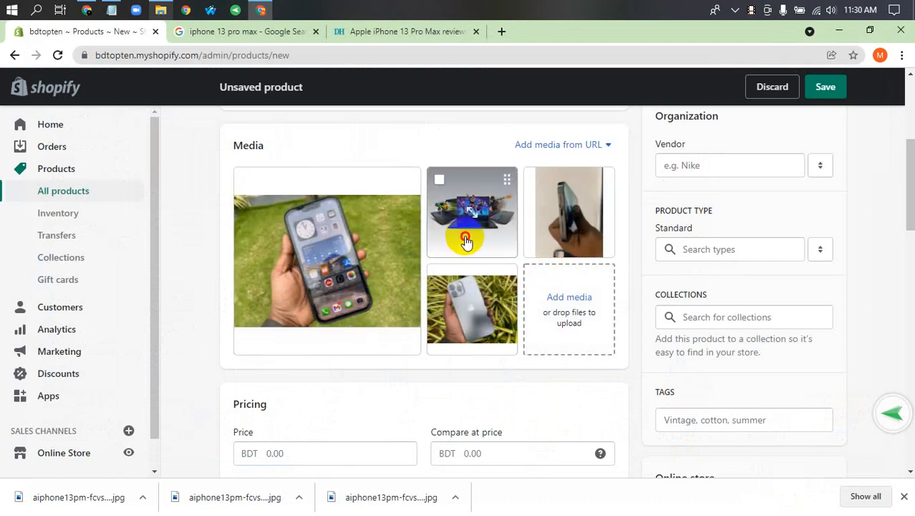
{"action": "left_click", "coordinate": [439, 179]}
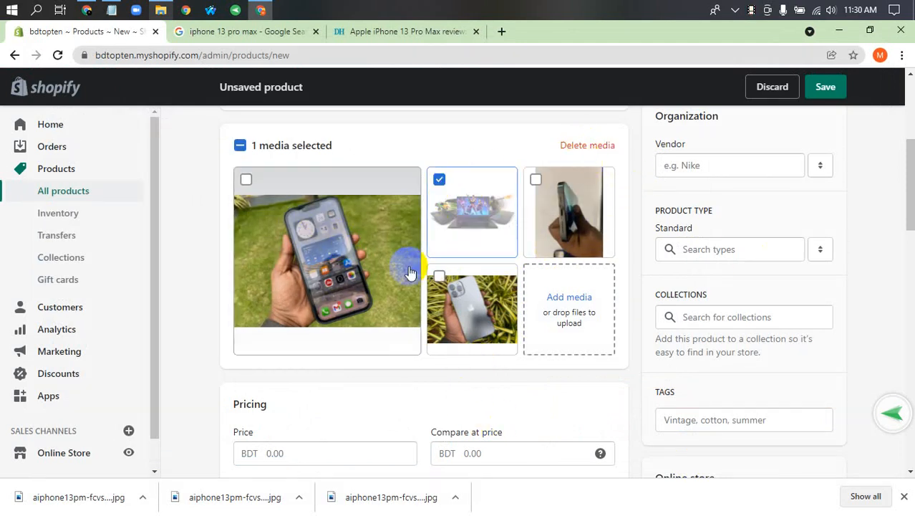
{"action": "left_click", "coordinate": [597, 145]}
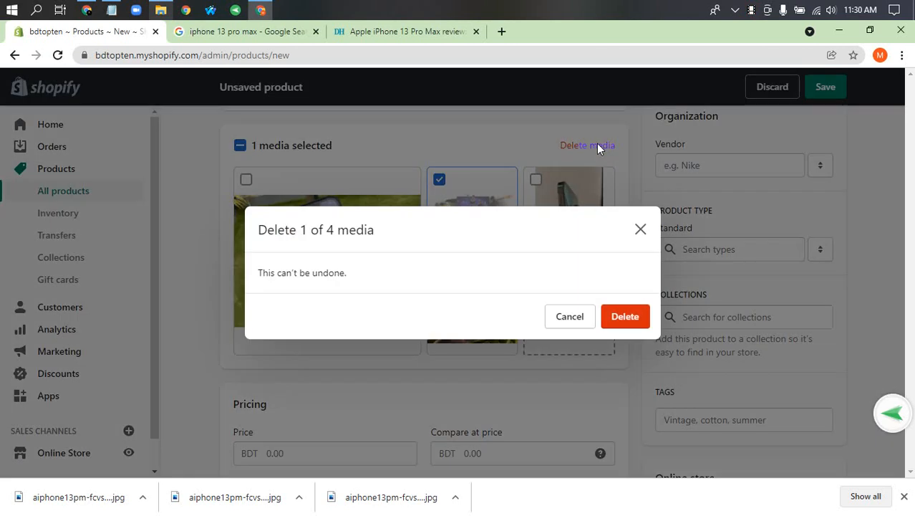
{"action": "left_click", "coordinate": [624, 315]}
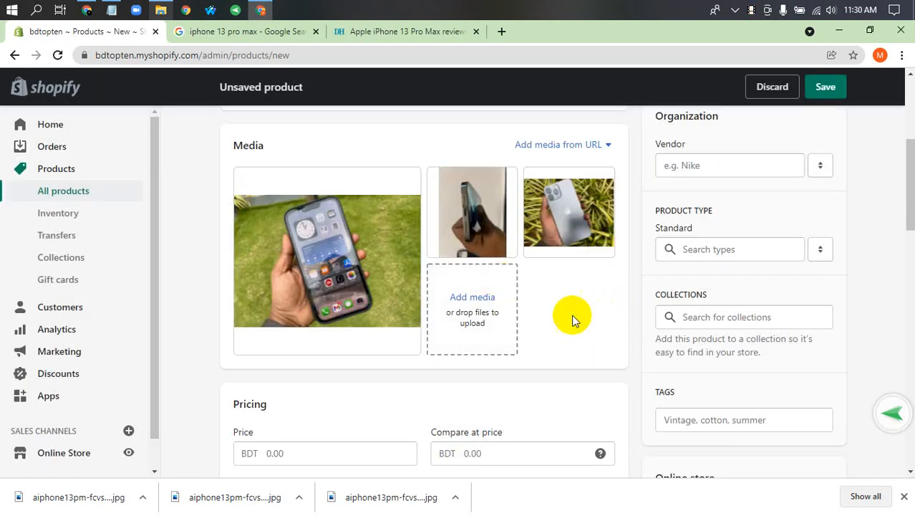
Set the product status to Active
{"action": "scroll", "coordinate": [708, 222], "scroll_direction": "up", "scroll_amount": 4}
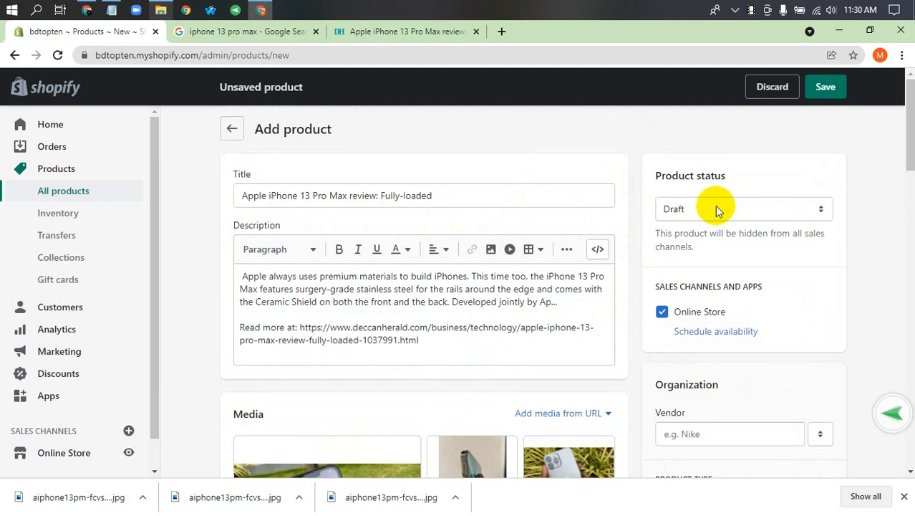
{"action": "left_click", "coordinate": [737, 215]}
{"action": "left_click", "coordinate": [735, 216]}
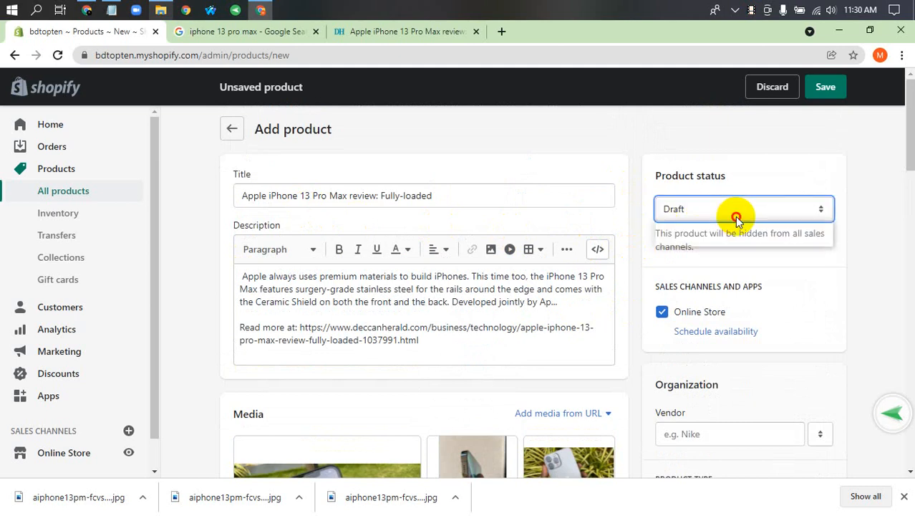
{"action": "left_click", "coordinate": [735, 217]}
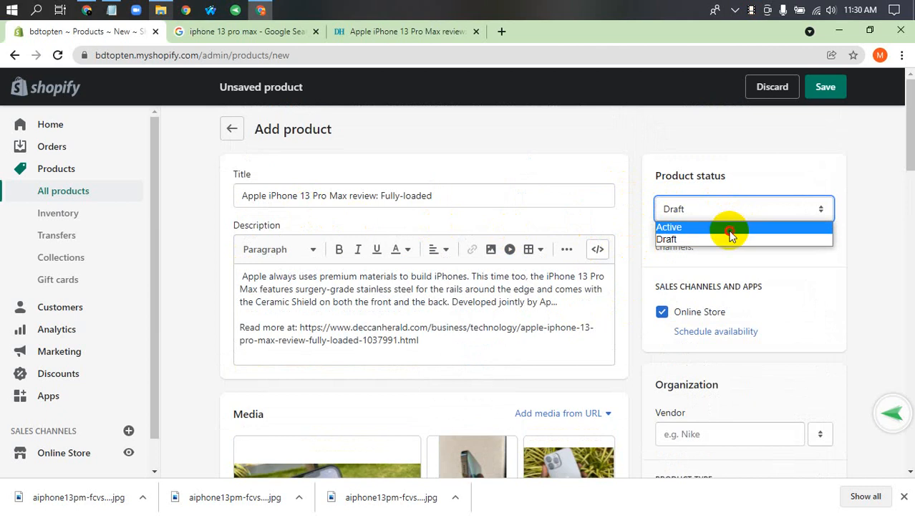
{"action": "left_click", "coordinate": [686, 227]}
Set the product's vendor to a new entry, Apple
{"action": "scroll", "coordinate": [730, 236], "scroll_direction": "down", "scroll_amount": 1}
{"action": "scroll", "coordinate": [731, 236], "scroll_direction": "down", "scroll_amount": 2}
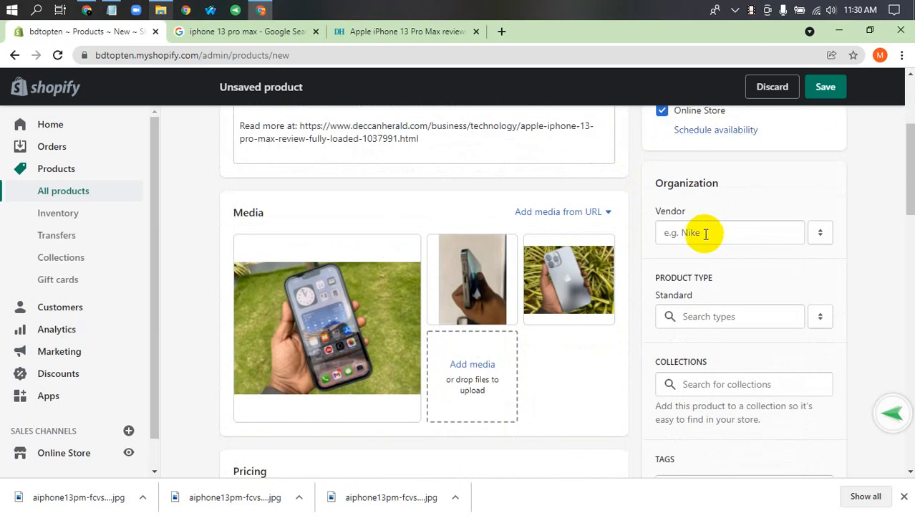
{"action": "left_click", "coordinate": [706, 233]}
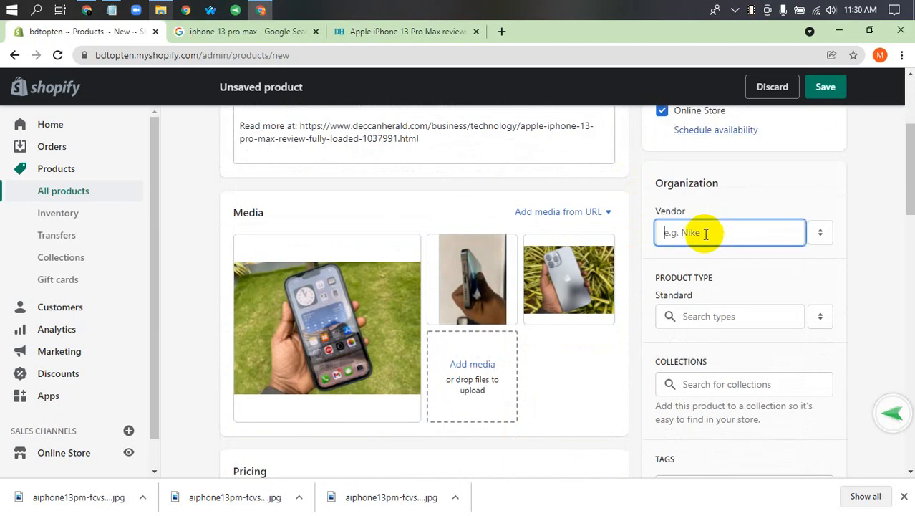
{"action": "left_click", "coordinate": [821, 240]}
{"action": "left_click", "coordinate": [744, 236]}
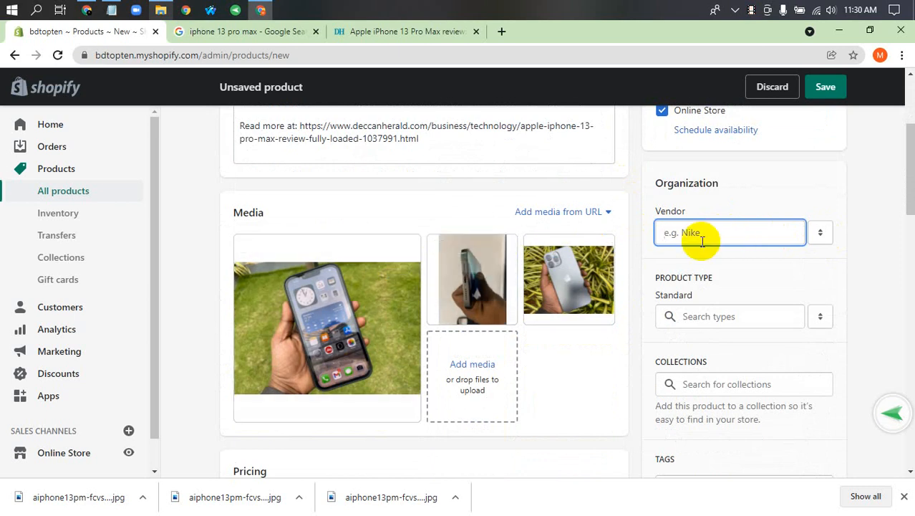
{"action": "type", "text": "Apple"}
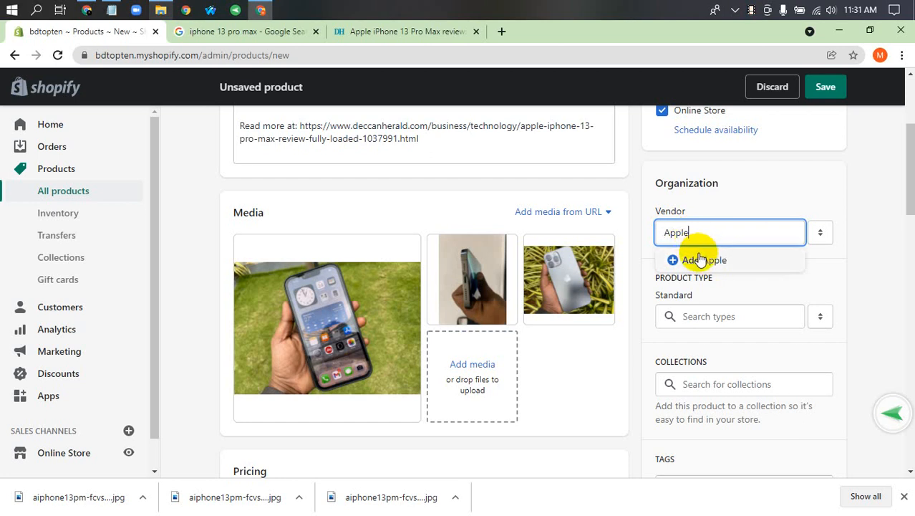
{"action": "left_click", "coordinate": [700, 257]}
Set the product's standard type to Business & Industrial and look through its subcategories
{"action": "scroll", "coordinate": [724, 284], "scroll_direction": "down", "scroll_amount": 1}
{"action": "left_click", "coordinate": [698, 250]}
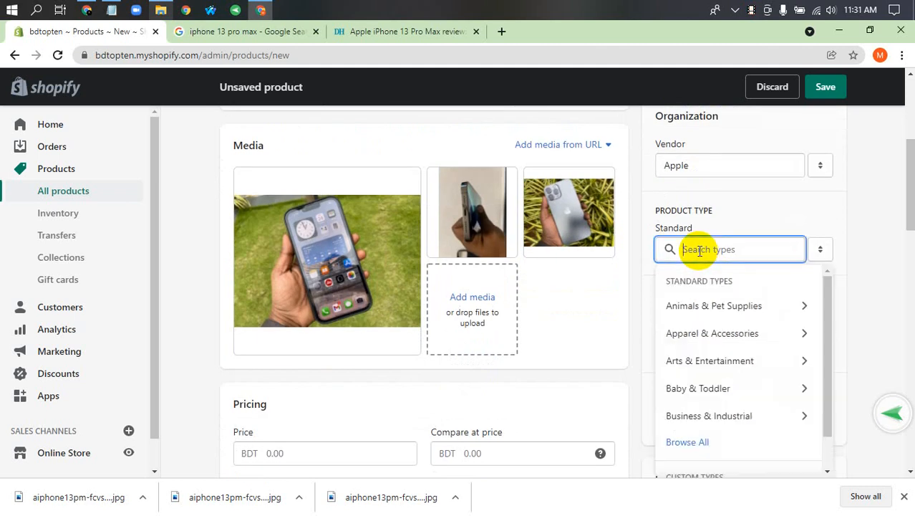
{"action": "scroll", "coordinate": [703, 298], "scroll_direction": "down", "scroll_amount": 4}
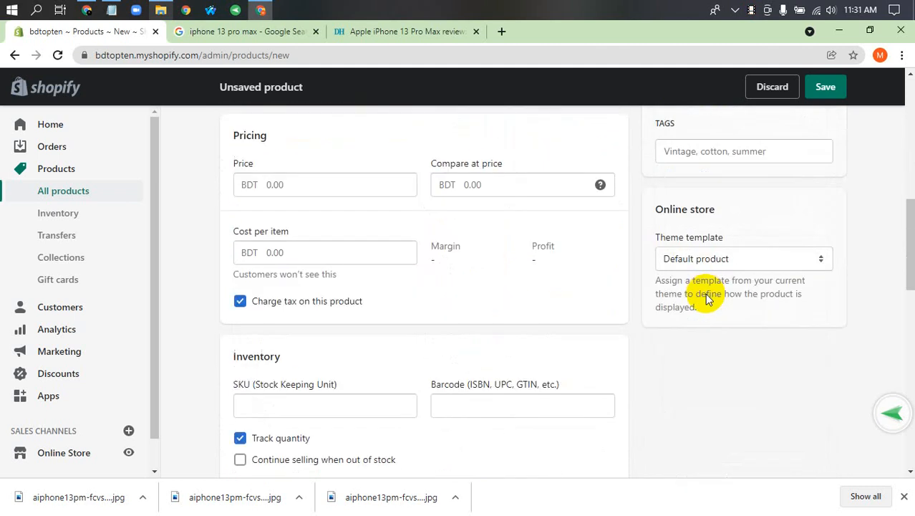
{"action": "scroll", "coordinate": [699, 262], "scroll_direction": "up", "scroll_amount": 5}
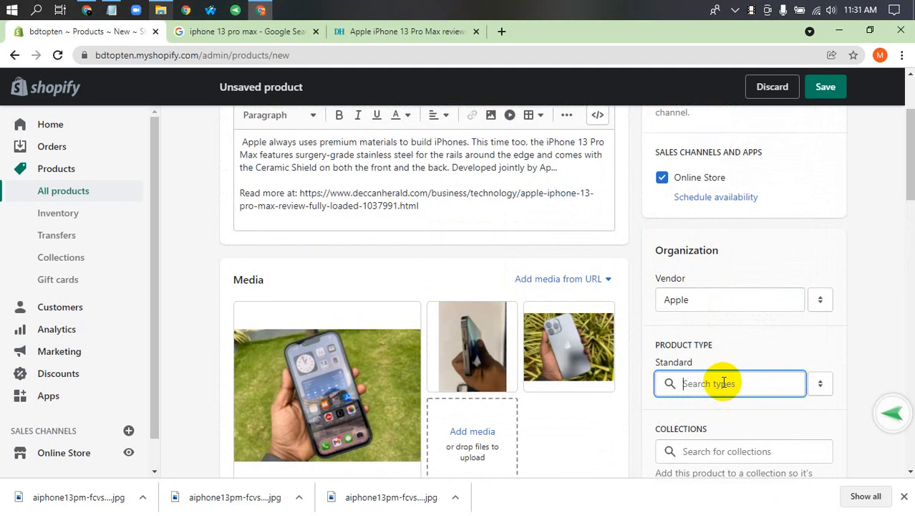
{"action": "left_click", "coordinate": [822, 386]}
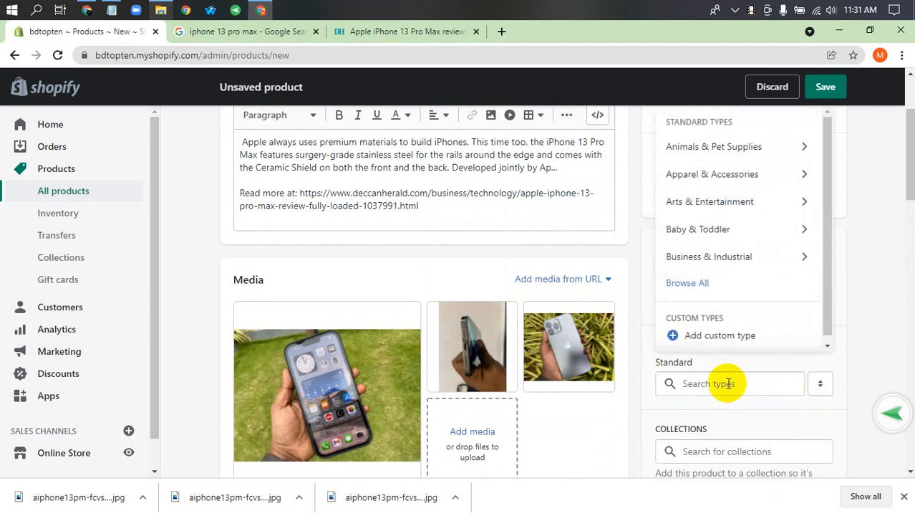
{"action": "scroll", "coordinate": [725, 240], "scroll_direction": "up", "scroll_amount": 3}
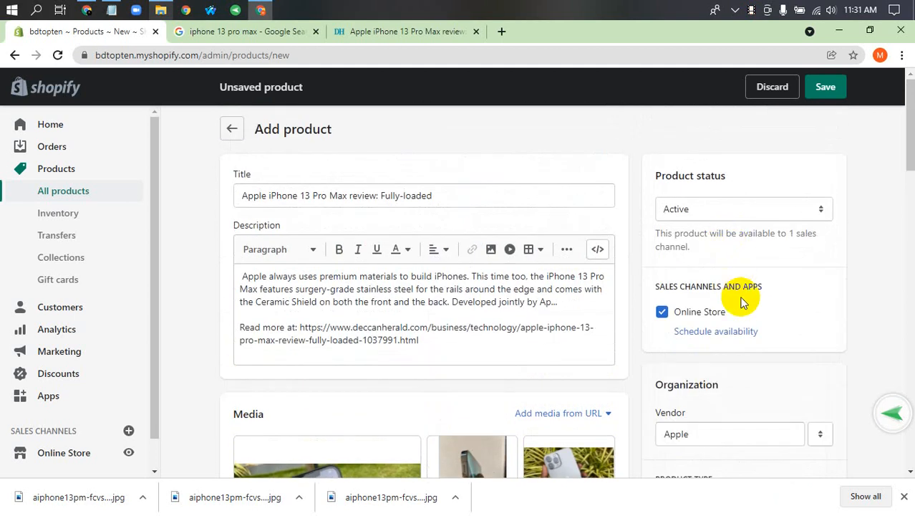
{"action": "scroll", "coordinate": [716, 329], "scroll_direction": "down", "scroll_amount": 4}
{"action": "left_click", "coordinate": [701, 249]}
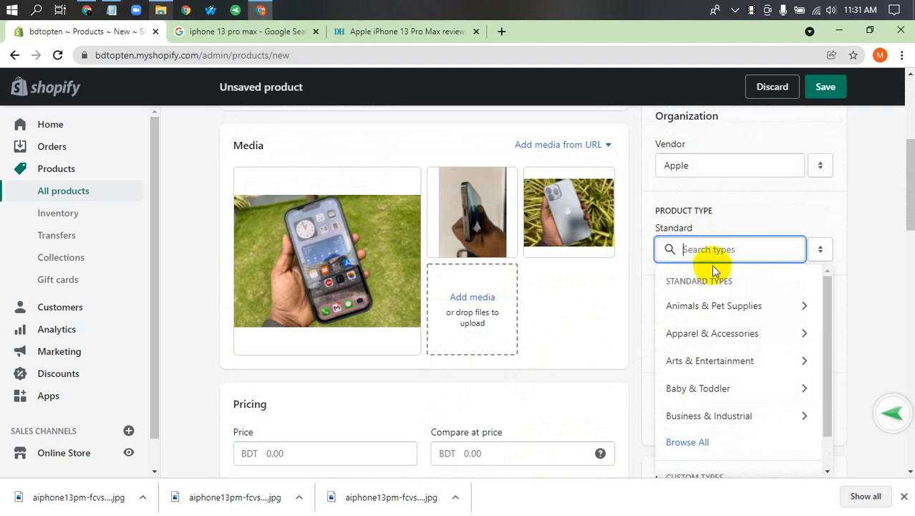
{"action": "left_click", "coordinate": [725, 415]}
{"action": "scroll", "coordinate": [745, 401], "scroll_direction": "down", "scroll_amount": 1}
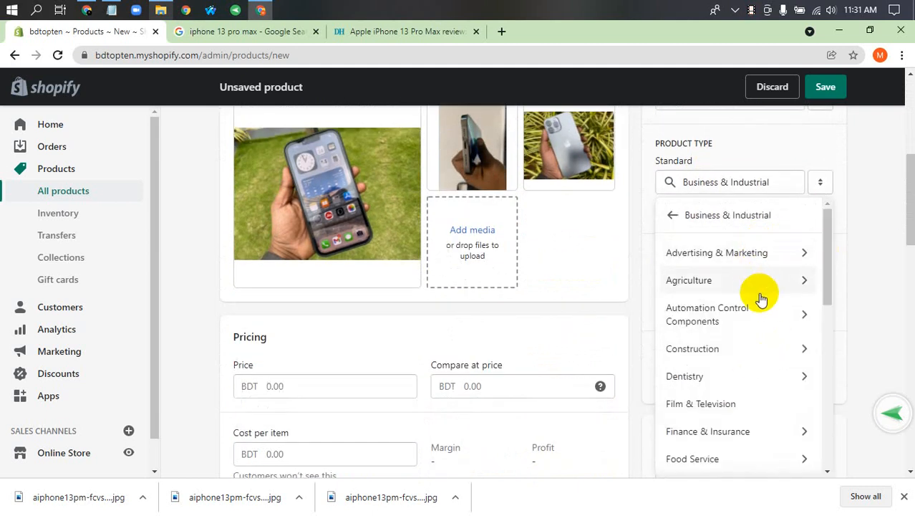
{"action": "scroll", "coordinate": [762, 329], "scroll_direction": "down", "scroll_amount": 1}
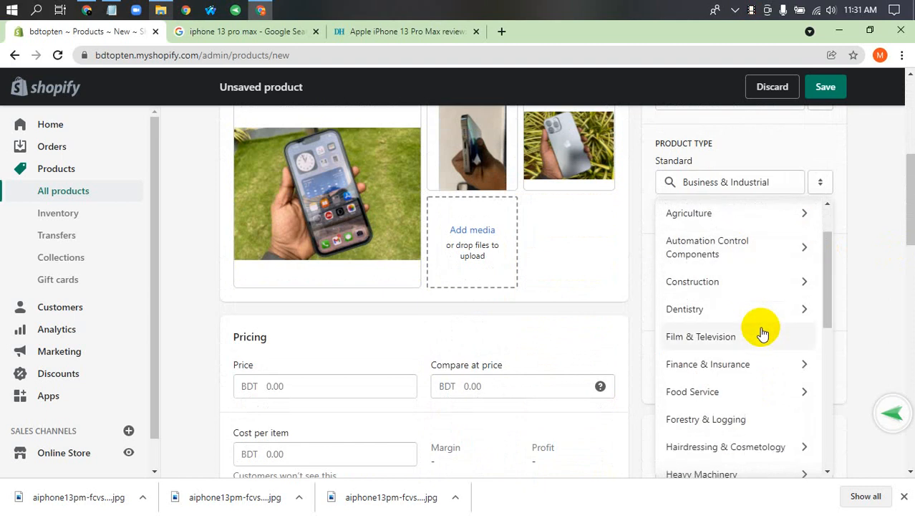
{"action": "scroll", "coordinate": [762, 331], "scroll_direction": "down", "scroll_amount": 1}
{"action": "scroll", "coordinate": [745, 336], "scroll_direction": "down", "scroll_amount": 5}
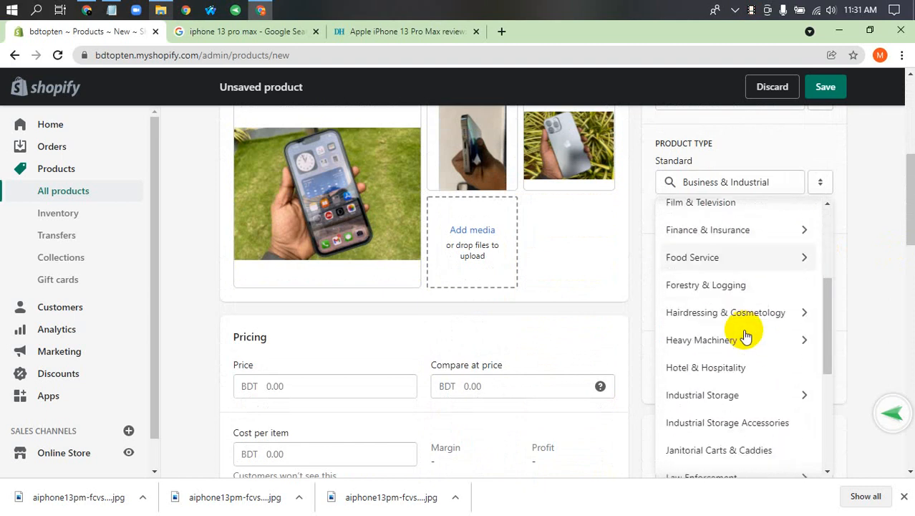
{"action": "scroll", "coordinate": [743, 333], "scroll_direction": "down", "scroll_amount": 1}
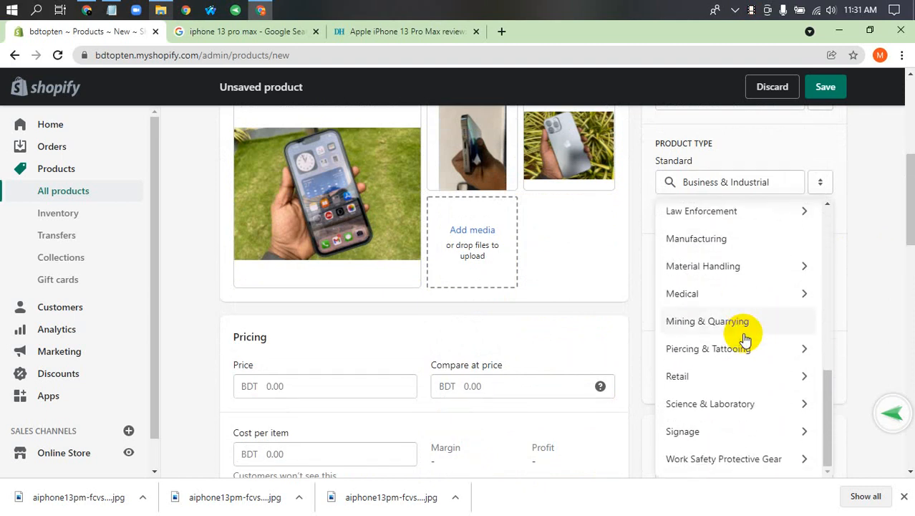
{"action": "scroll", "coordinate": [730, 319], "scroll_direction": "down", "scroll_amount": 1}
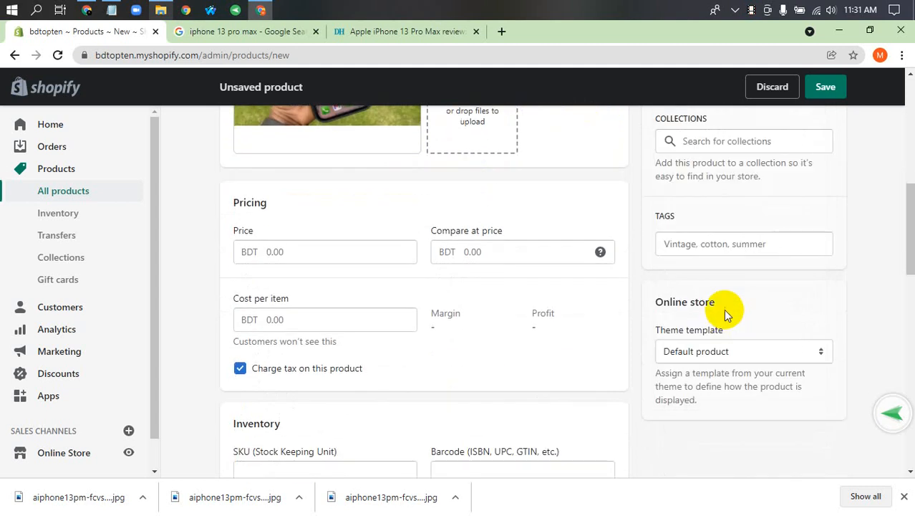
Add the product to the Iphone collection
{"action": "scroll", "coordinate": [723, 309], "scroll_direction": "up", "scroll_amount": 2}
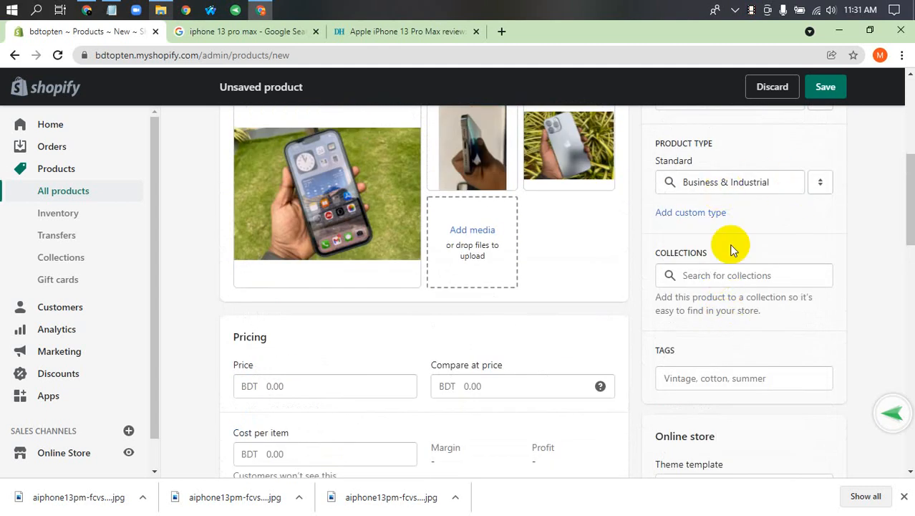
{"action": "left_click", "coordinate": [693, 275]}
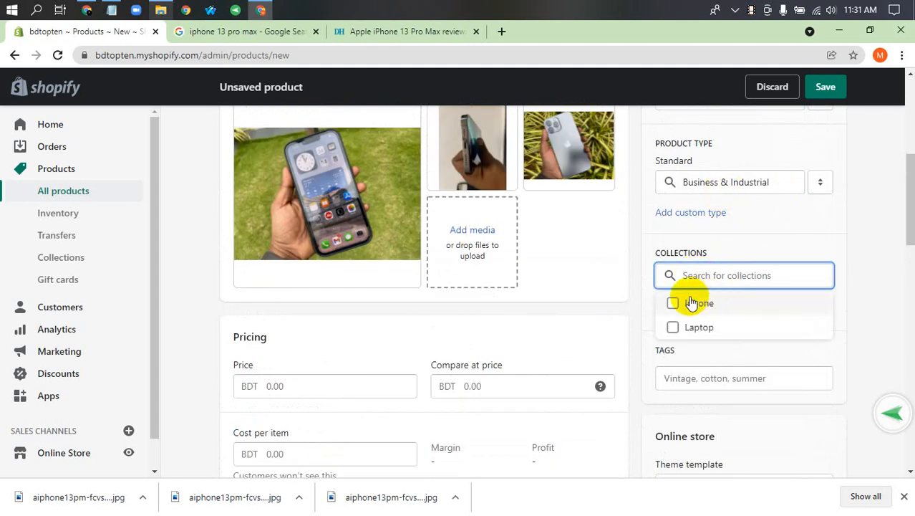
{"action": "left_click", "coordinate": [620, 307]}
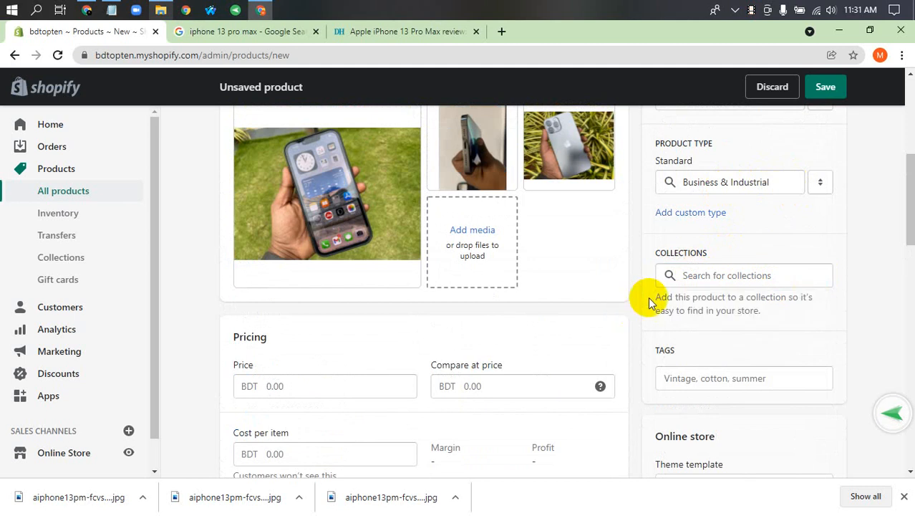
{"action": "left_click", "coordinate": [689, 277]}
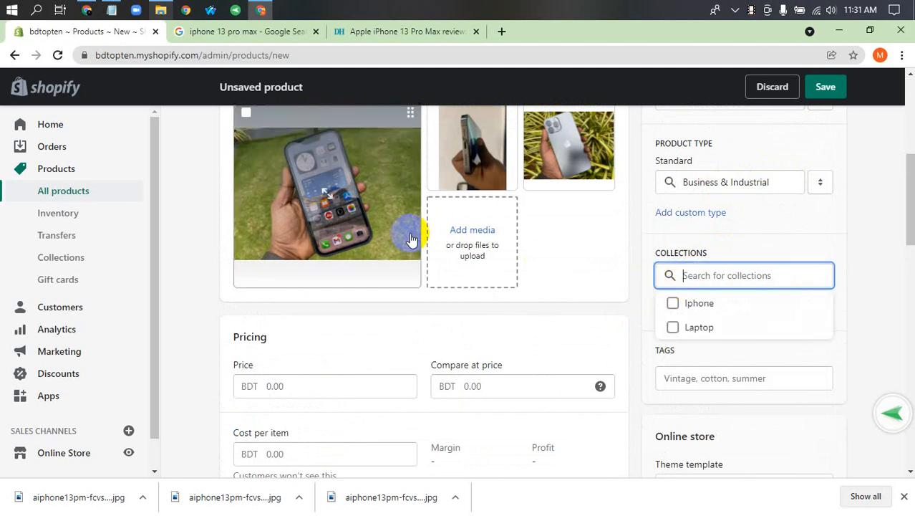
{"action": "left_click", "coordinate": [673, 306]}
{"action": "left_click", "coordinate": [629, 341]}
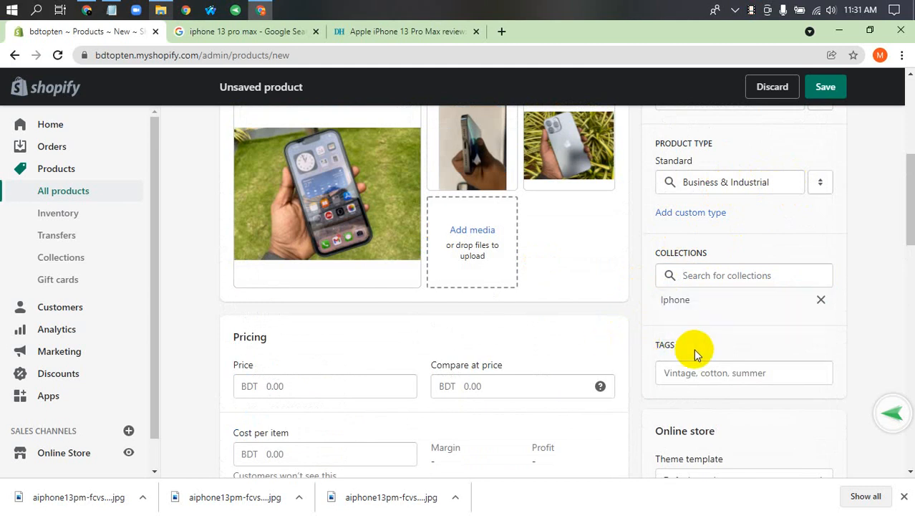
Add the tag "I phone 13" to the product
{"action": "scroll", "coordinate": [693, 349], "scroll_direction": "down", "scroll_amount": 1}
{"action": "left_click", "coordinate": [694, 305]}
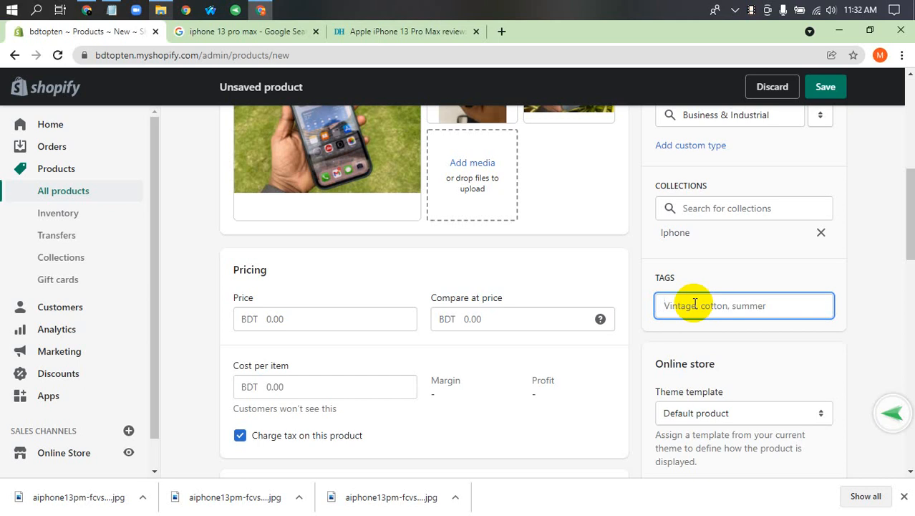
{"action": "type", "text": "I phone"}
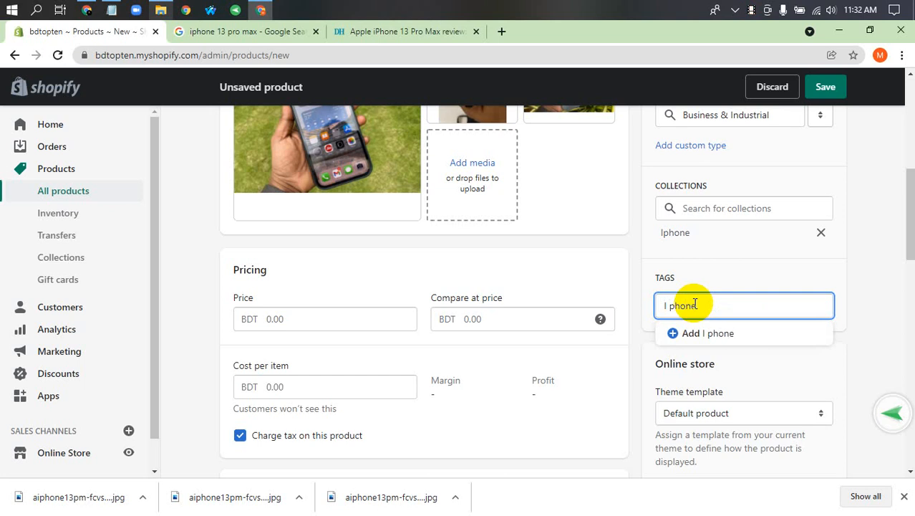
{"action": "left_click", "coordinate": [766, 10]}
{"action": "left_click", "coordinate": [711, 214]}
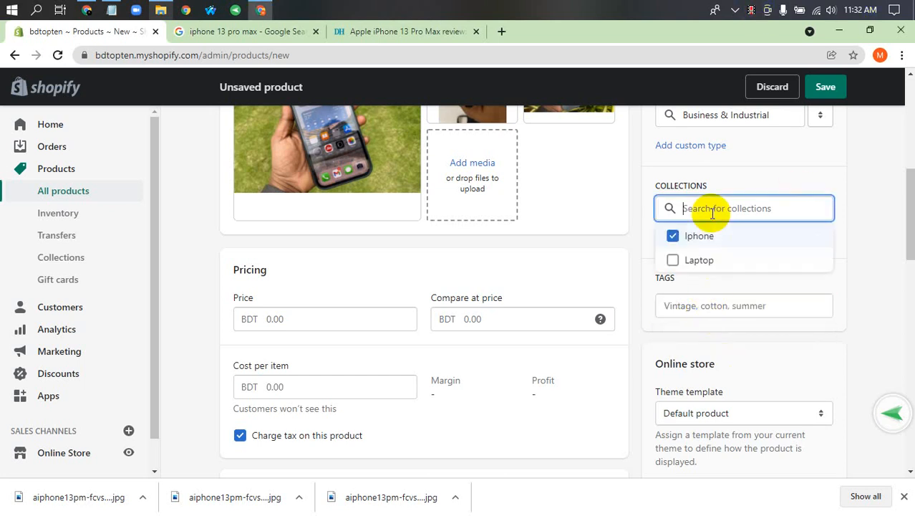
{"action": "left_click", "coordinate": [706, 303]}
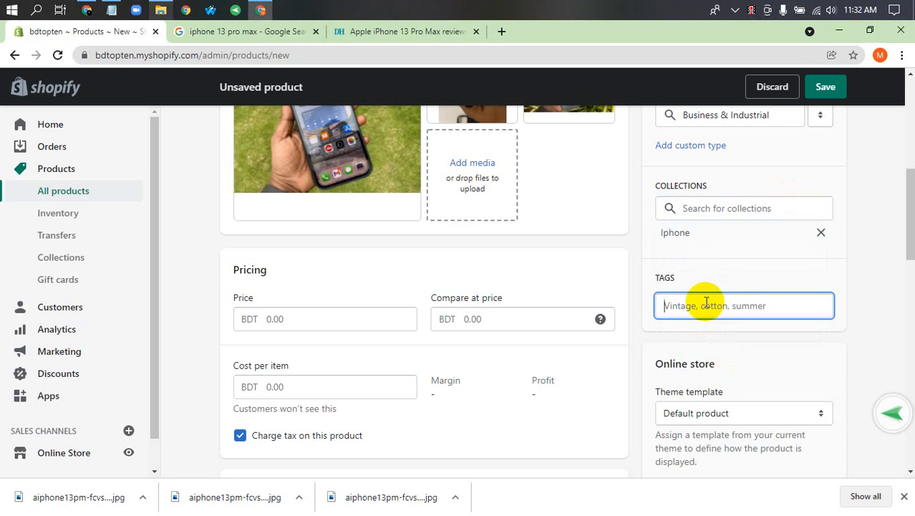
{"action": "type", "text": "I phone 13"}
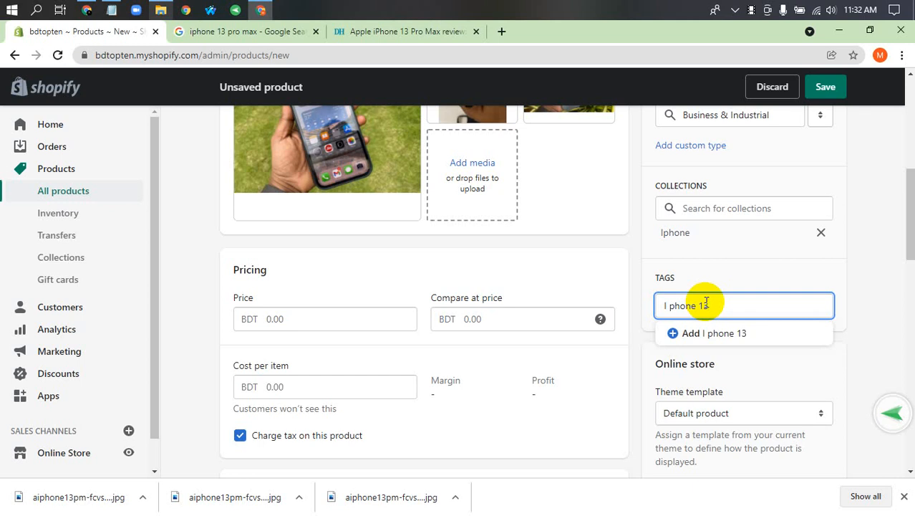
{"action": "key", "text": "Return"}
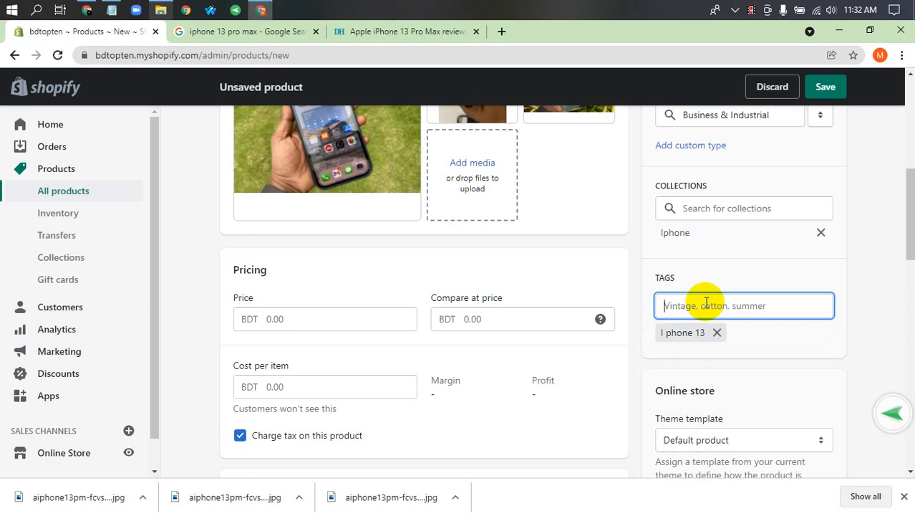
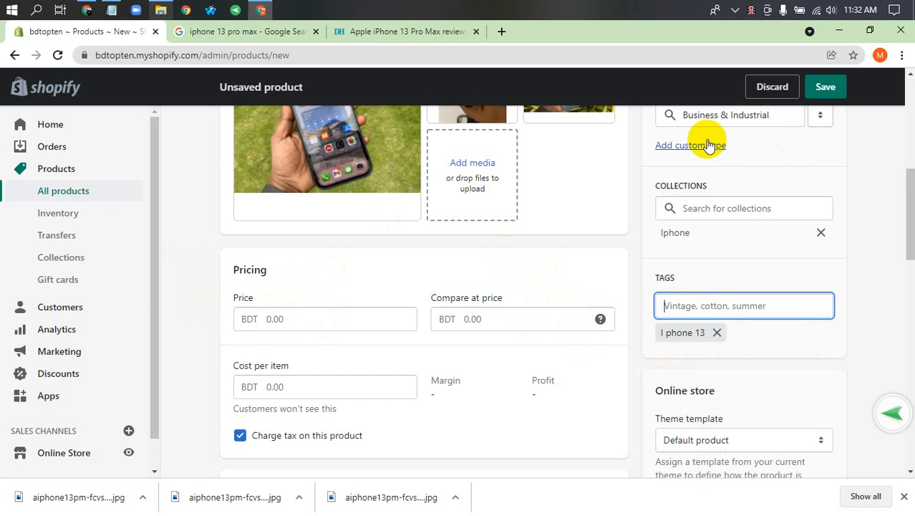
Set the product's price to BDT 150,600 and its compare-at price to BDT 160,600
{"action": "left_click", "coordinate": [290, 319]}
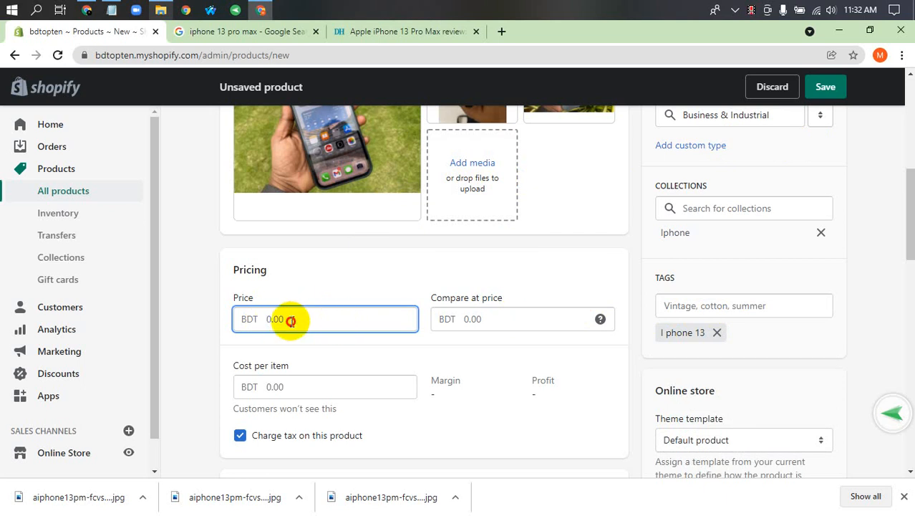
{"action": "left_click", "coordinate": [308, 386]}
{"action": "left_click", "coordinate": [304, 318]}
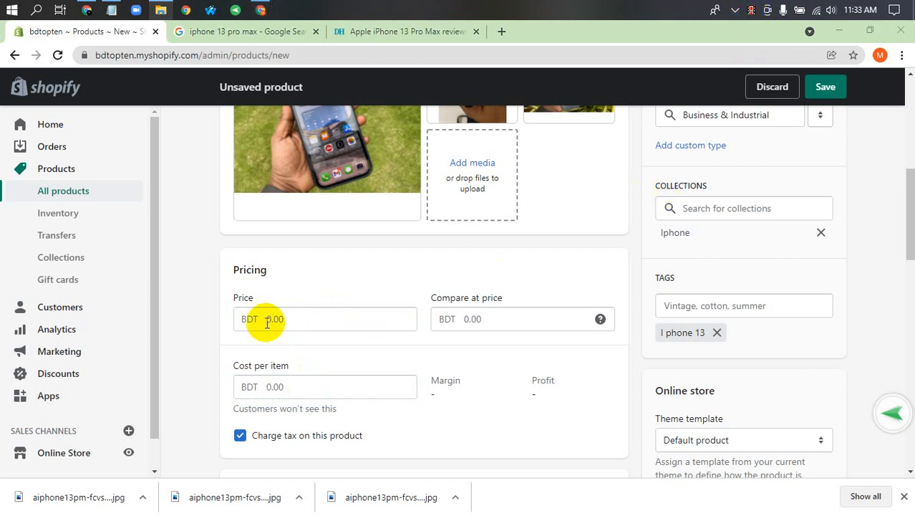
{"action": "left_click", "coordinate": [267, 322]}
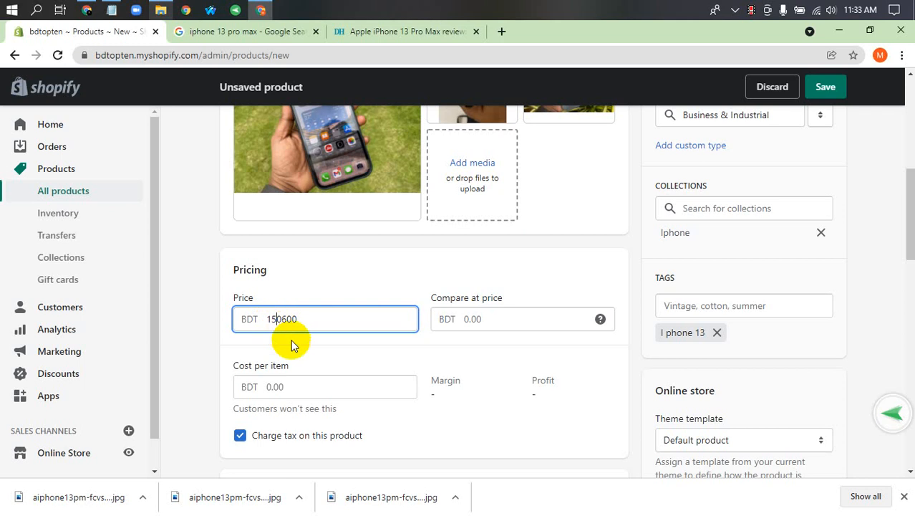
{"action": "left_click", "coordinate": [476, 320]}
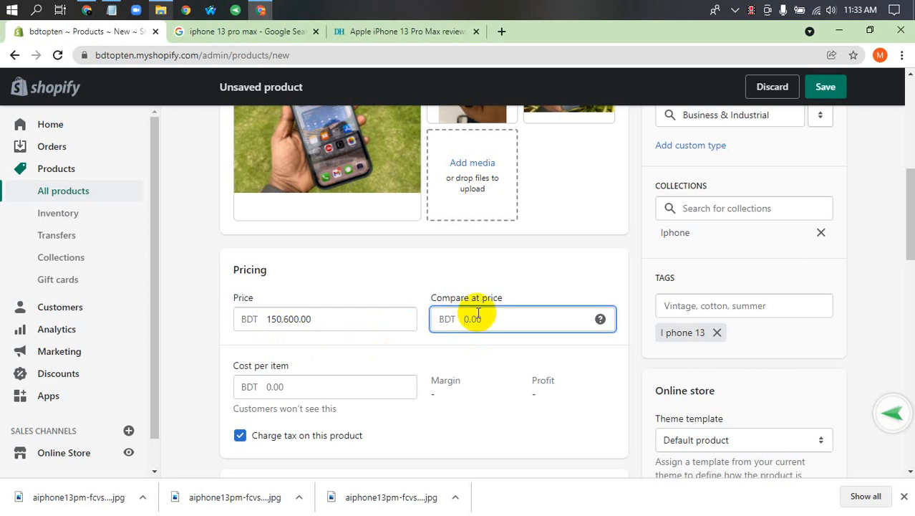
{"action": "left_click_drag", "start_coordinate": [504, 299], "coordinate": [455, 308]}
{"action": "left_click", "coordinate": [484, 320]}
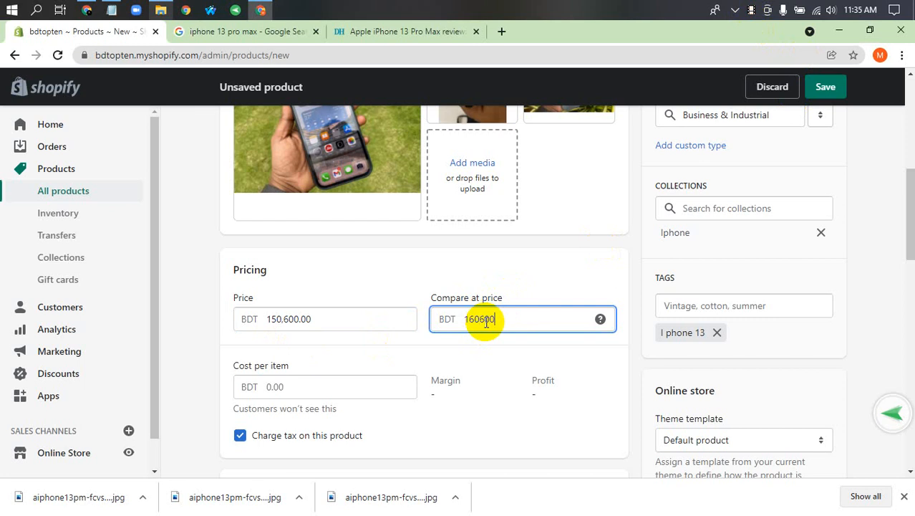
Set the product's cost per item to BDT 150,600, copied from its price
{"action": "left_click_drag", "start_coordinate": [390, 392], "coordinate": [258, 377]}
{"action": "left_click", "coordinate": [287, 370]}
{"action": "left_click", "coordinate": [288, 370]}
{"action": "scroll", "coordinate": [287, 379], "scroll_direction": "down", "scroll_amount": 1}
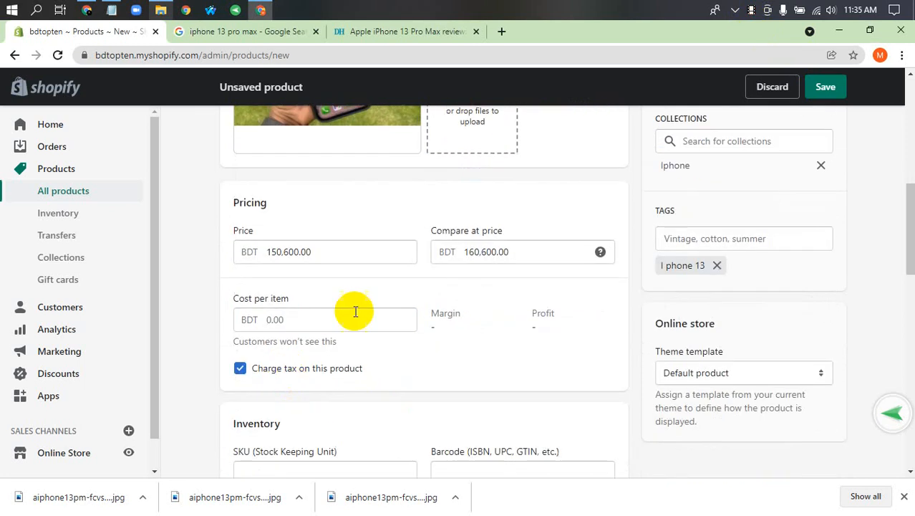
{"action": "left_click", "coordinate": [333, 316]}
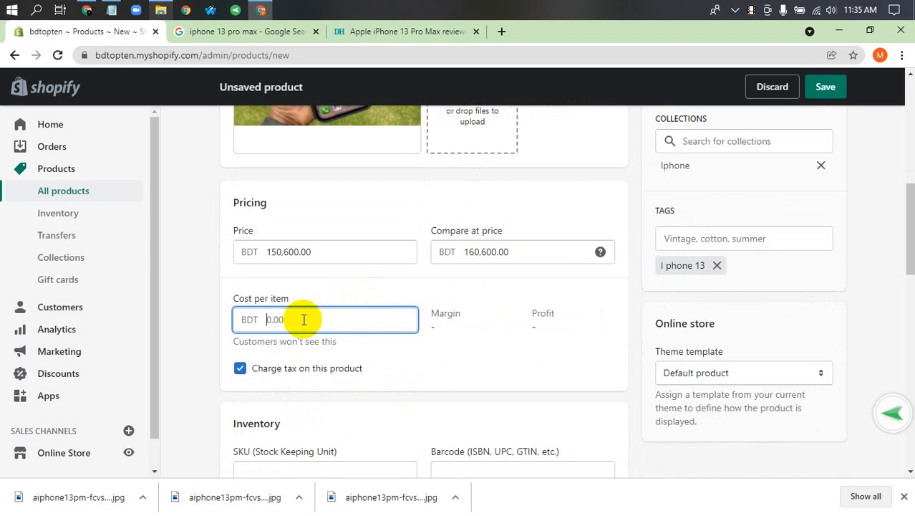
{"action": "left_click_drag", "start_coordinate": [323, 251], "coordinate": [231, 256]}
{"action": "key", "text": "ctrl+c"}
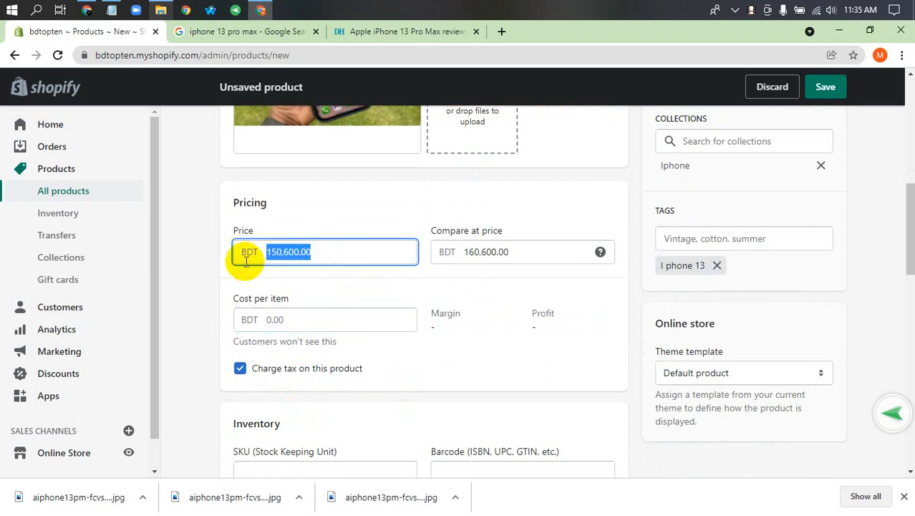
{"action": "left_click", "coordinate": [276, 324]}
{"action": "key", "text": "ctrl+v"}
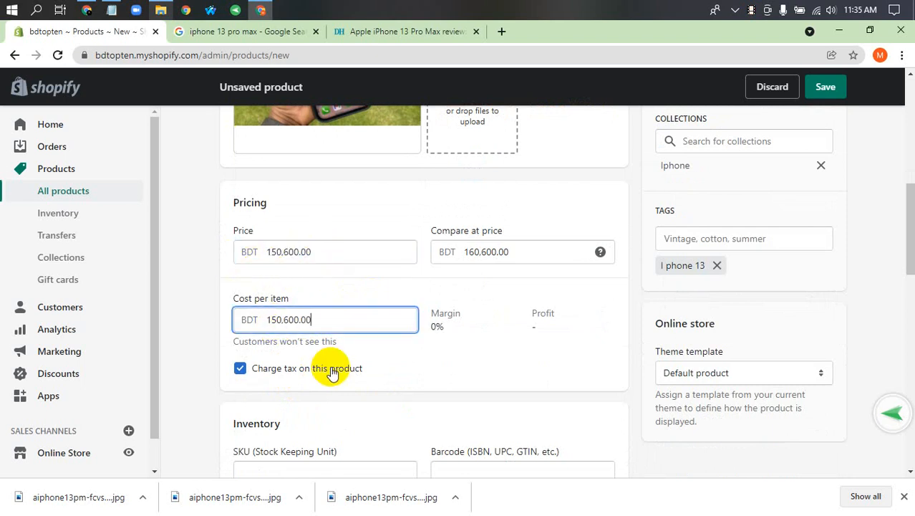
{"action": "left_click", "coordinate": [326, 363]}
{"action": "left_click", "coordinate": [416, 329]}
{"action": "left_click", "coordinate": [492, 328]}
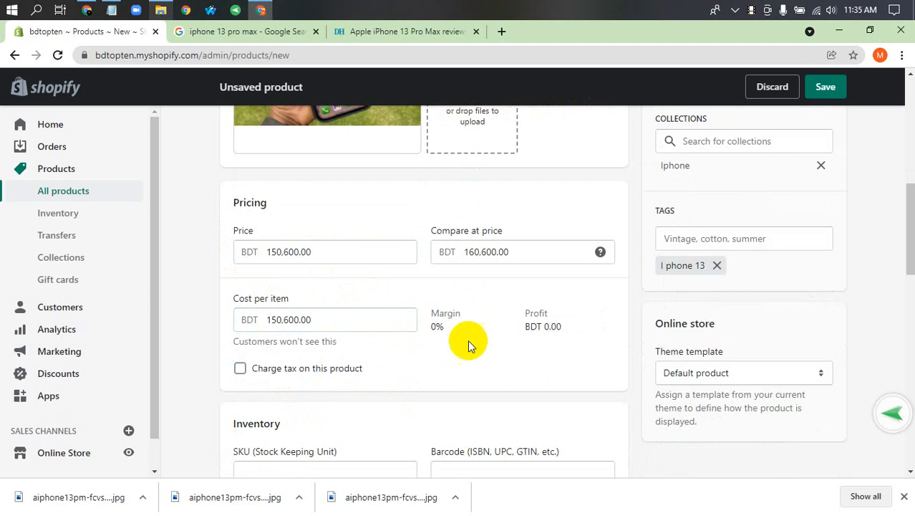
{"action": "scroll", "coordinate": [444, 341], "scroll_direction": "down", "scroll_amount": 1}
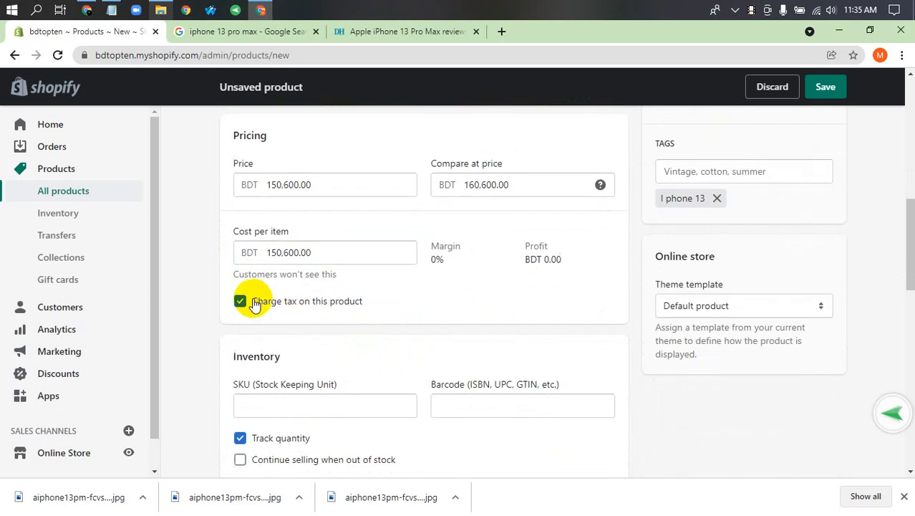
{"action": "scroll", "coordinate": [280, 319], "scroll_direction": "down", "scroll_amount": 2}
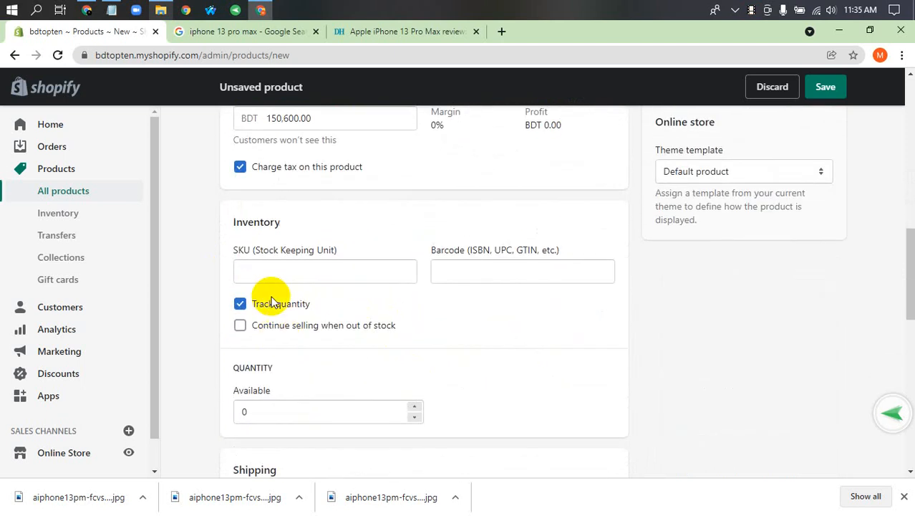
{"action": "left_click", "coordinate": [262, 264]}
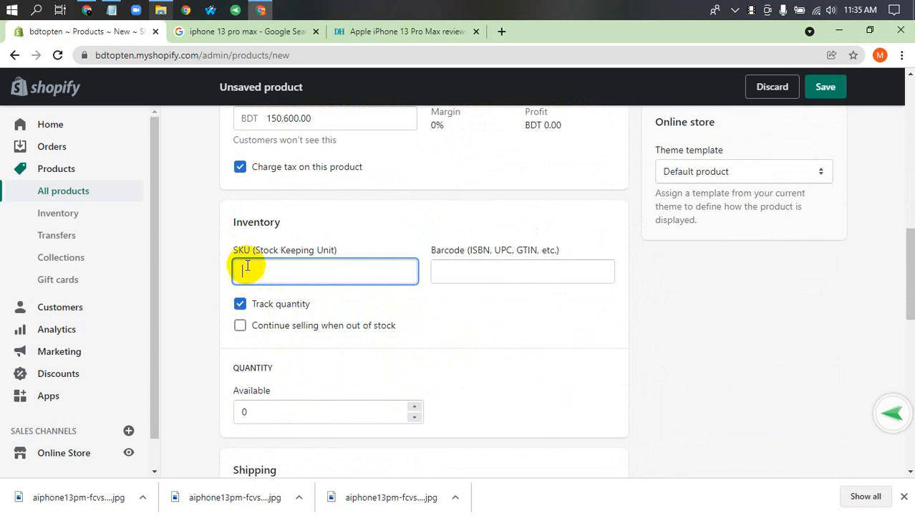
{"action": "left_click", "coordinate": [459, 276]}
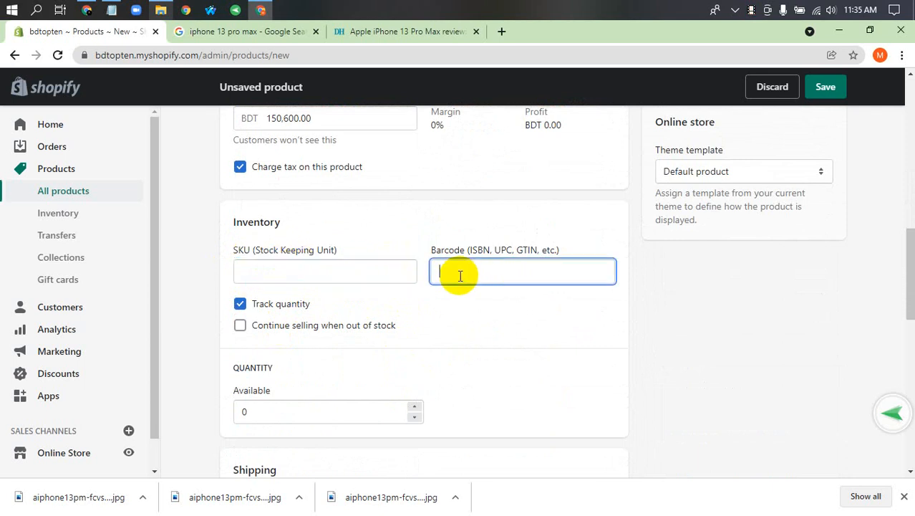
{"action": "left_click", "coordinate": [333, 272]}
{"action": "left_click", "coordinate": [445, 270]}
{"action": "left_click", "coordinate": [412, 272]}
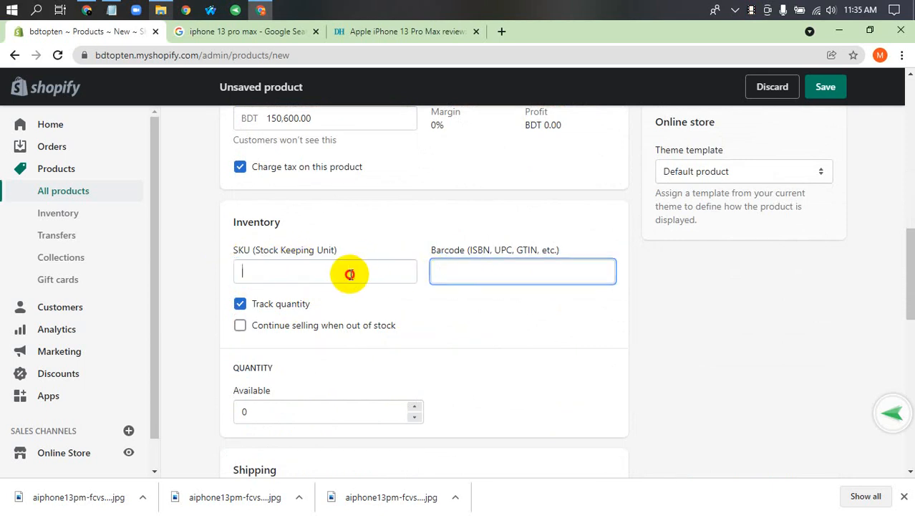
{"action": "left_click", "coordinate": [452, 275]}
{"action": "left_click", "coordinate": [383, 278]}
{"action": "left_click", "coordinate": [466, 273]}
{"action": "left_click", "coordinate": [321, 275]}
{"action": "left_click", "coordinate": [547, 275]}
{"action": "left_click_drag", "start_coordinate": [342, 284], "coordinate": [545, 265]}
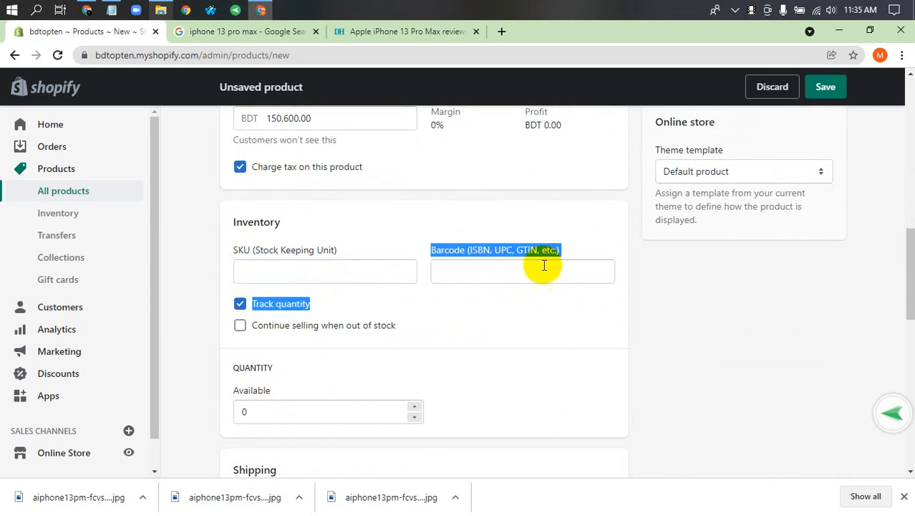
{"action": "left_click", "coordinate": [379, 262]}
{"action": "left_click", "coordinate": [343, 267]}
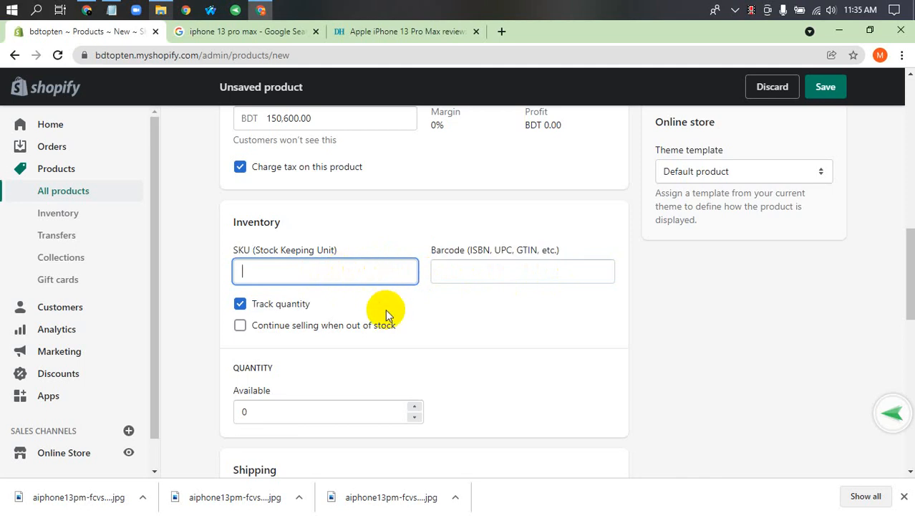
Turn off quantity tracking in the product's inventory settings
{"action": "left_click", "coordinate": [250, 326]}
{"action": "left_click", "coordinate": [241, 304]}
{"action": "left_click", "coordinate": [241, 307]}
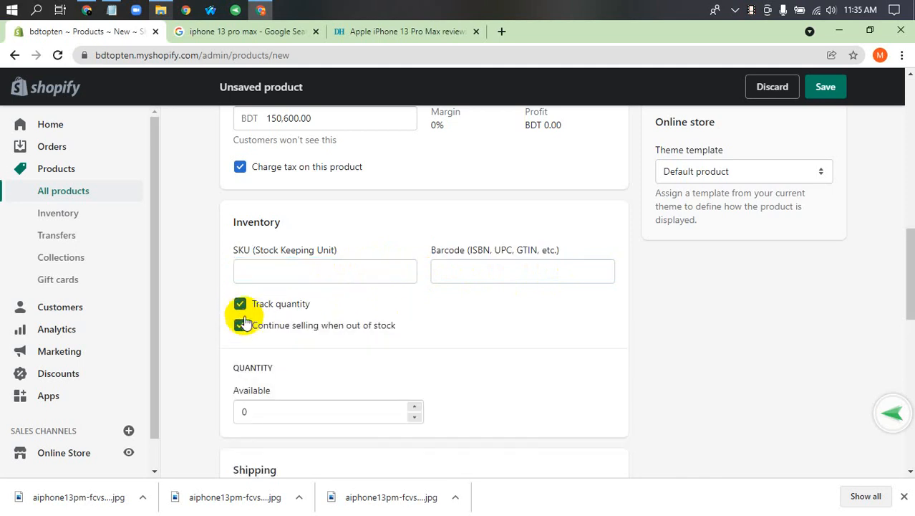
{"action": "left_click", "coordinate": [242, 325]}
{"action": "left_click", "coordinate": [240, 303]}
{"action": "left_click", "coordinate": [260, 274]}
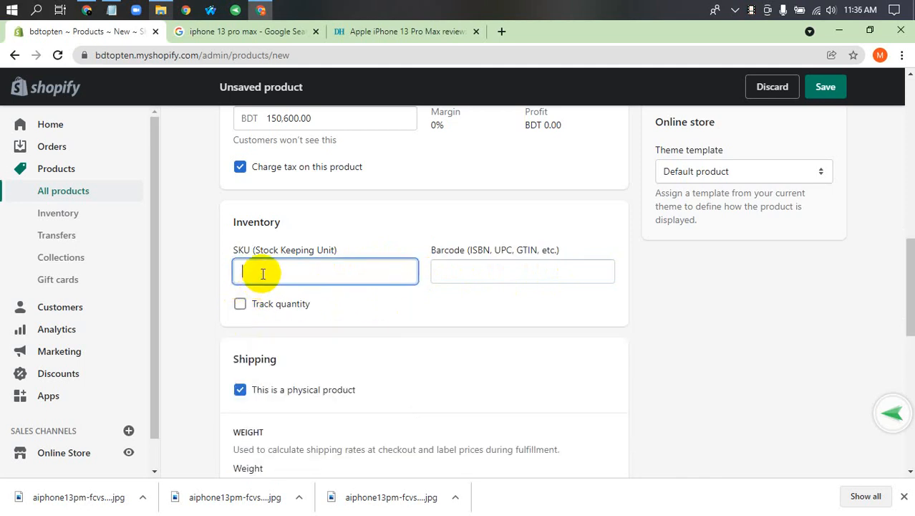
{"action": "left_click", "coordinate": [251, 300]}
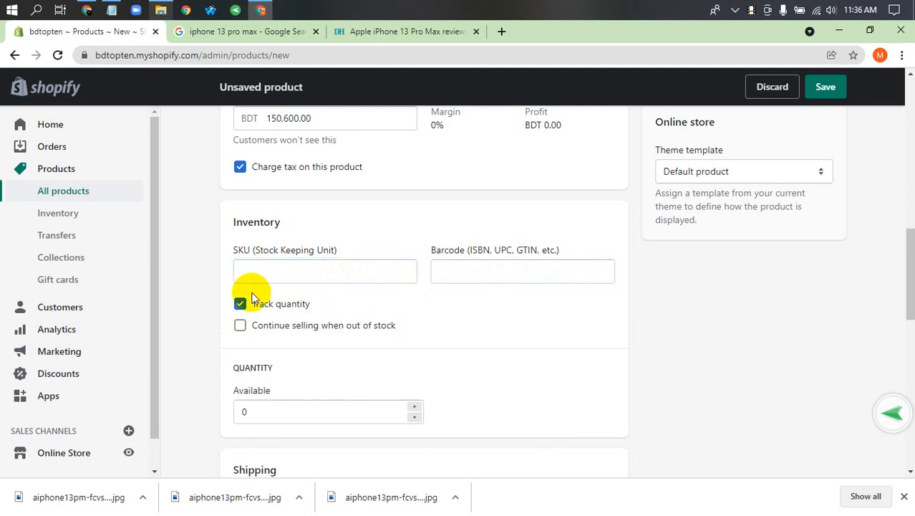
{"action": "left_click", "coordinate": [242, 305]}
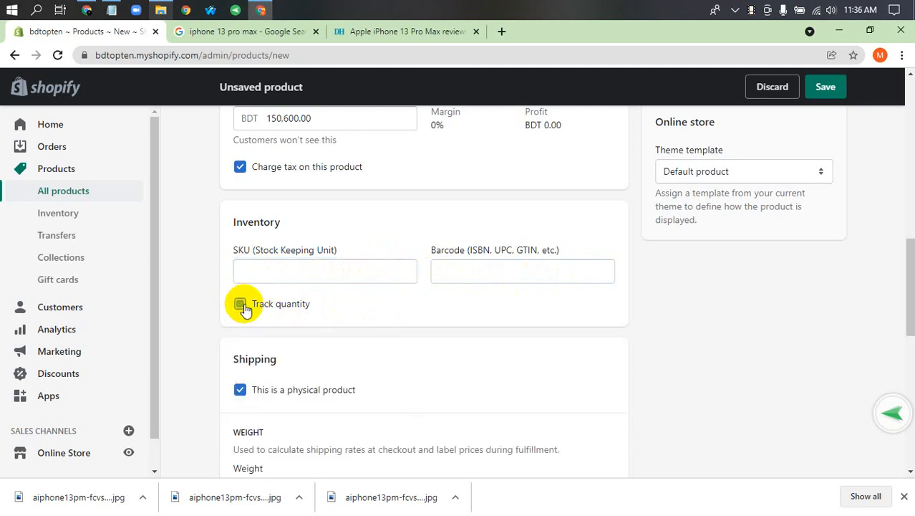
Set the product's SKU to 1271 and copy the same value into its barcode
{"action": "left_click", "coordinate": [281, 273]}
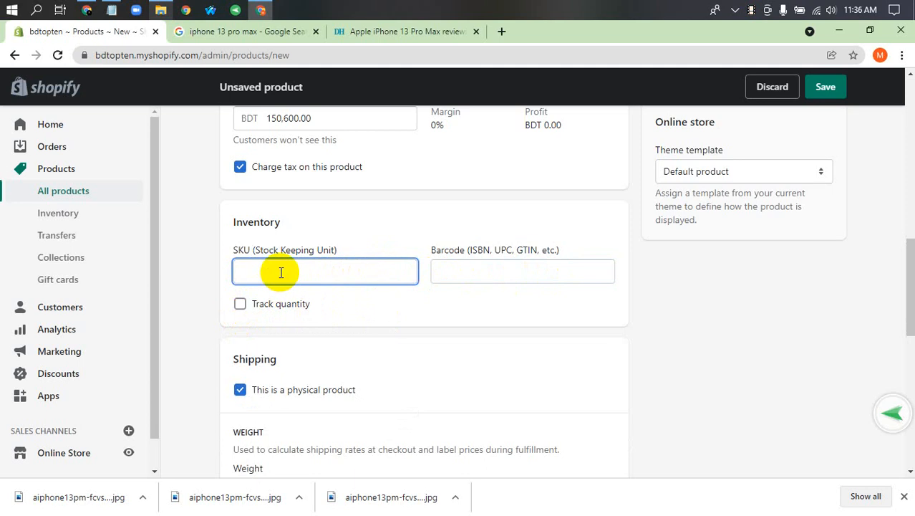
{"action": "type", "text": "1271"}
{"action": "left_click", "coordinate": [447, 271]}
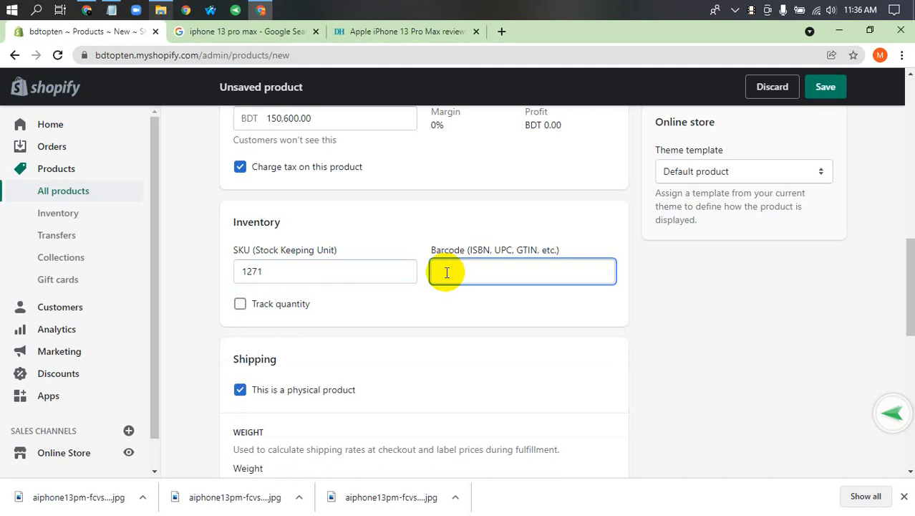
{"action": "double_click", "coordinate": [286, 272]}
{"action": "key", "text": "ctrl+c"}
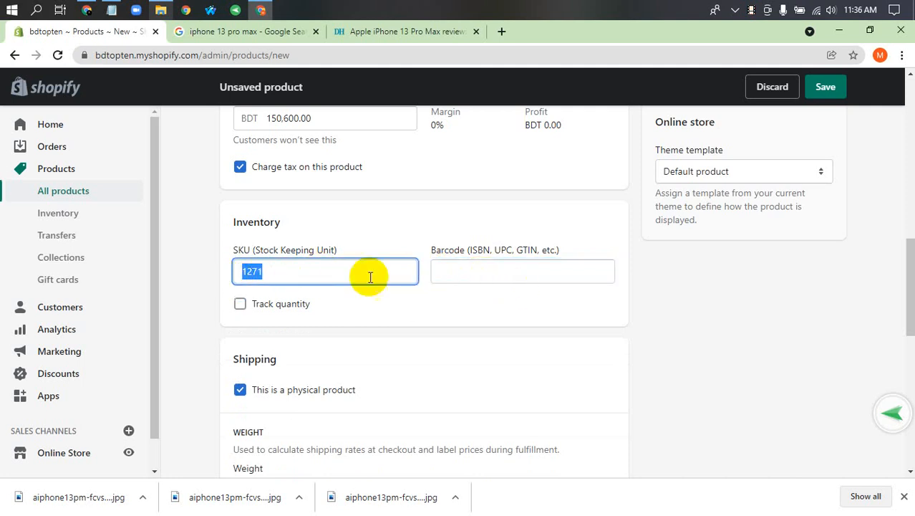
{"action": "left_click", "coordinate": [482, 276]}
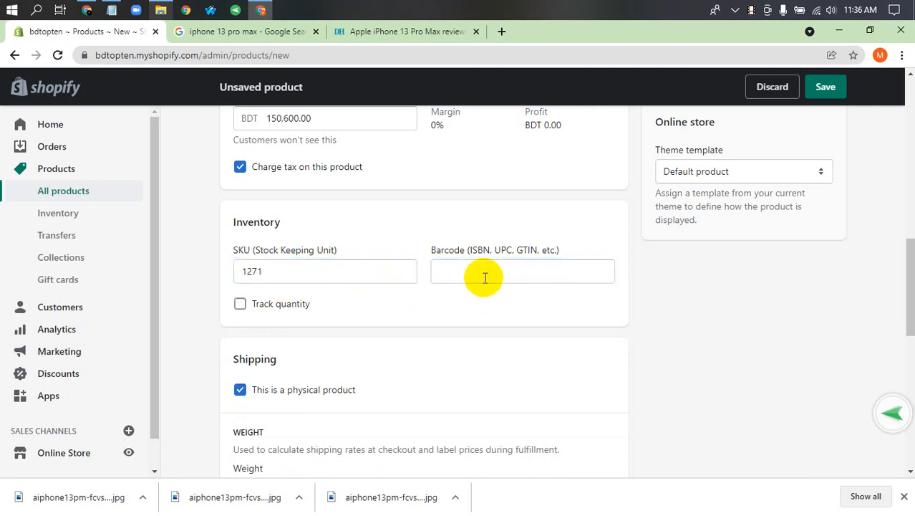
{"action": "key", "text": "ctrl+v"}
{"action": "scroll", "coordinate": [337, 311], "scroll_direction": "down", "scroll_amount": 1}
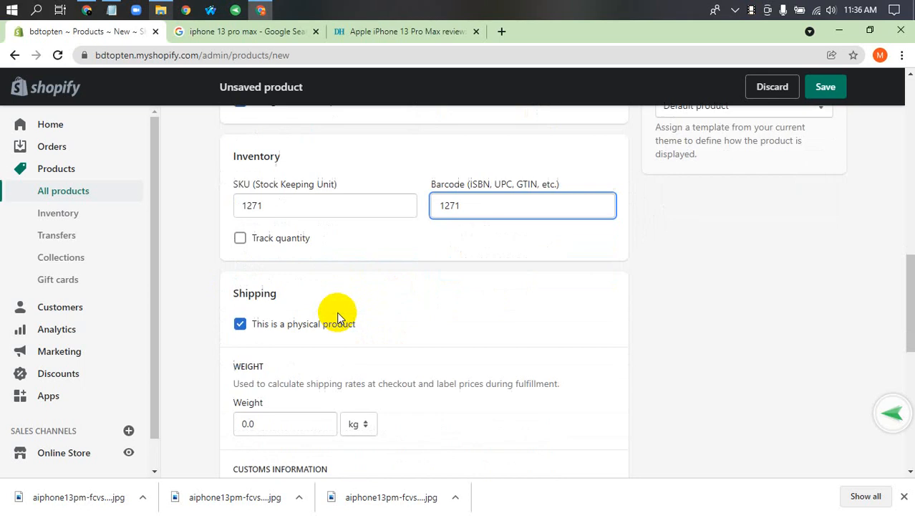
{"action": "left_click", "coordinate": [244, 255]}
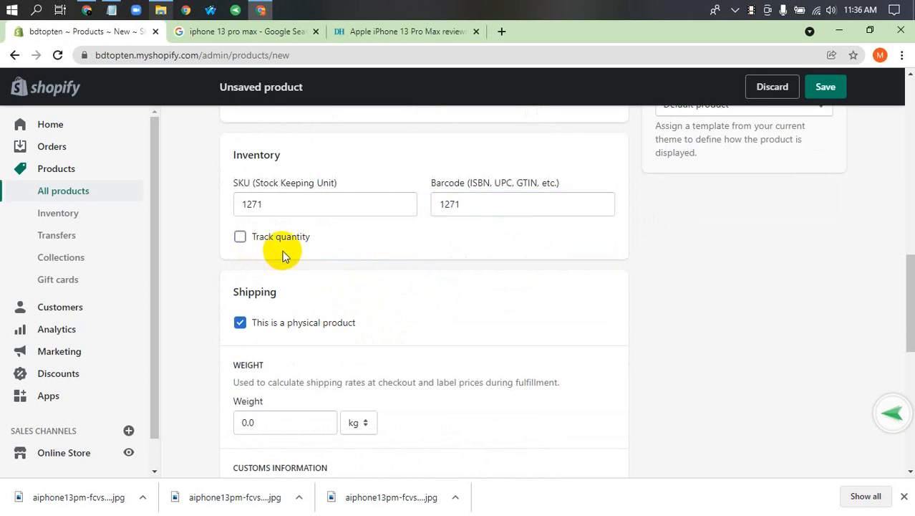
Mark the product as not a physical product in its shipping settings
{"action": "scroll", "coordinate": [286, 254], "scroll_direction": "down", "scroll_amount": 2}
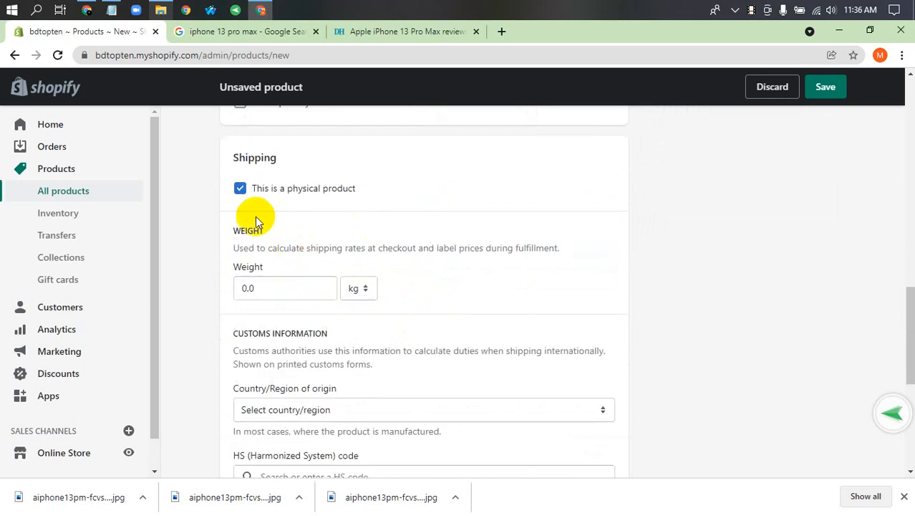
{"action": "left_click", "coordinate": [241, 192]}
{"action": "left_click", "coordinate": [241, 192]}
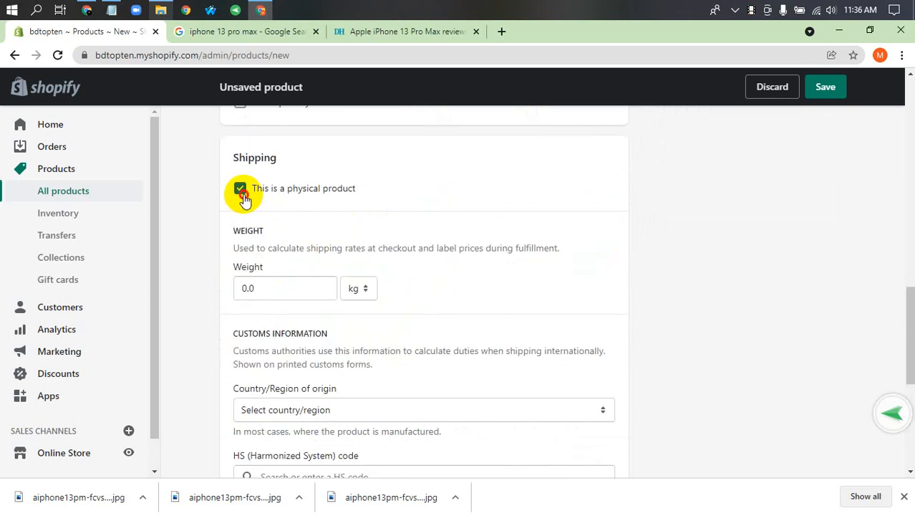
{"action": "left_click", "coordinate": [241, 192]}
{"action": "left_click", "coordinate": [241, 192]}
{"action": "left_click", "coordinate": [242, 192]}
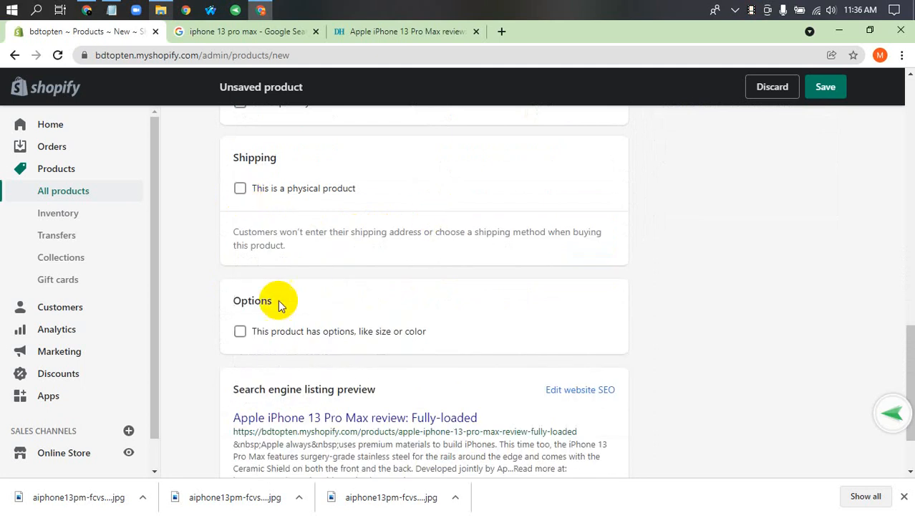
{"action": "scroll", "coordinate": [277, 305], "scroll_direction": "down", "scroll_amount": 1}
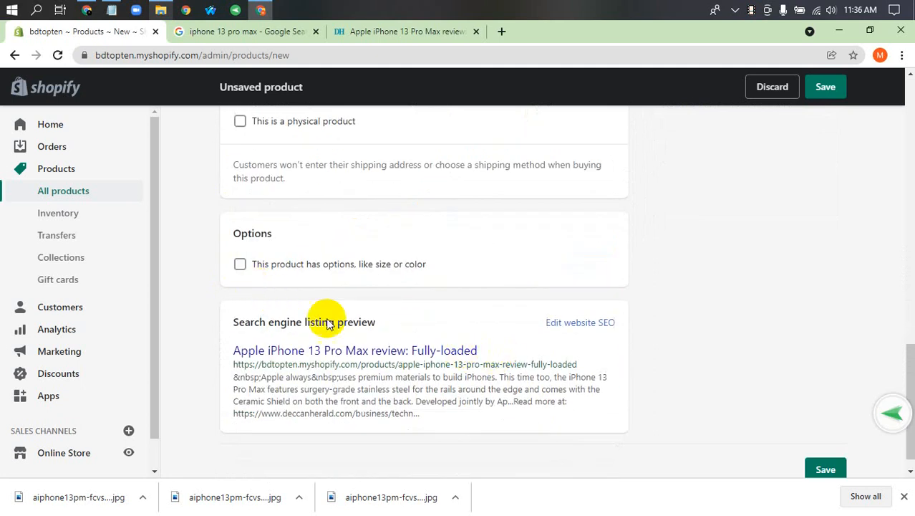
{"action": "left_click", "coordinate": [241, 266]}
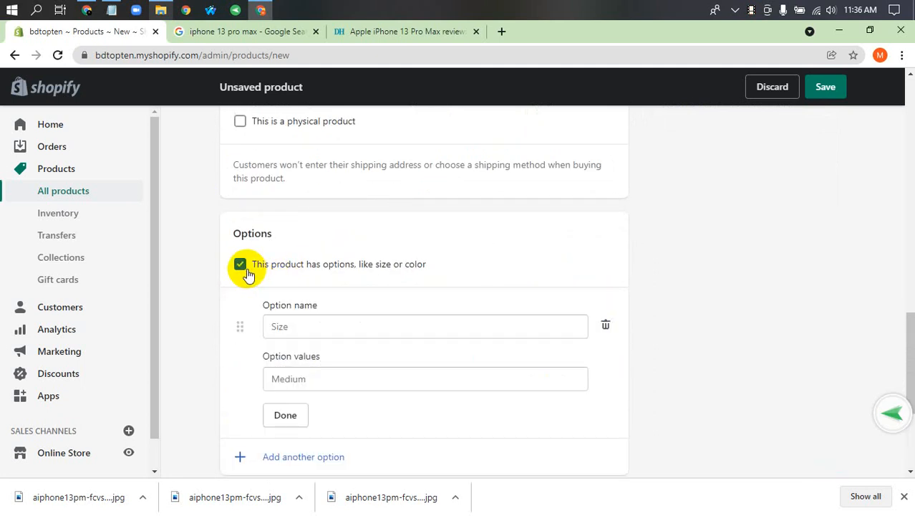
{"action": "left_click", "coordinate": [242, 265]}
{"action": "scroll", "coordinate": [622, 377], "scroll_direction": "down", "scroll_amount": 1}
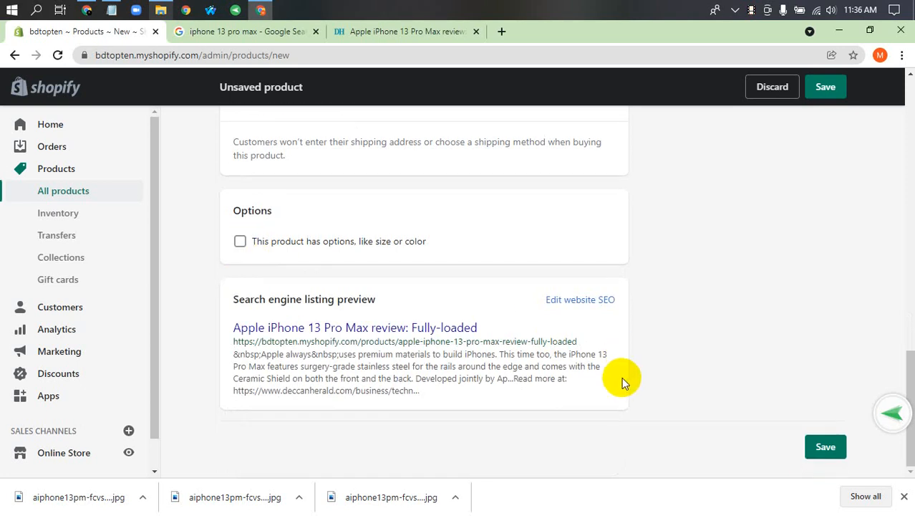
{"action": "left_click", "coordinate": [241, 243]}
{"action": "left_click", "coordinate": [241, 242]}
Save the new iPhone product and open the live online store for viewing
{"action": "left_click", "coordinate": [825, 447]}
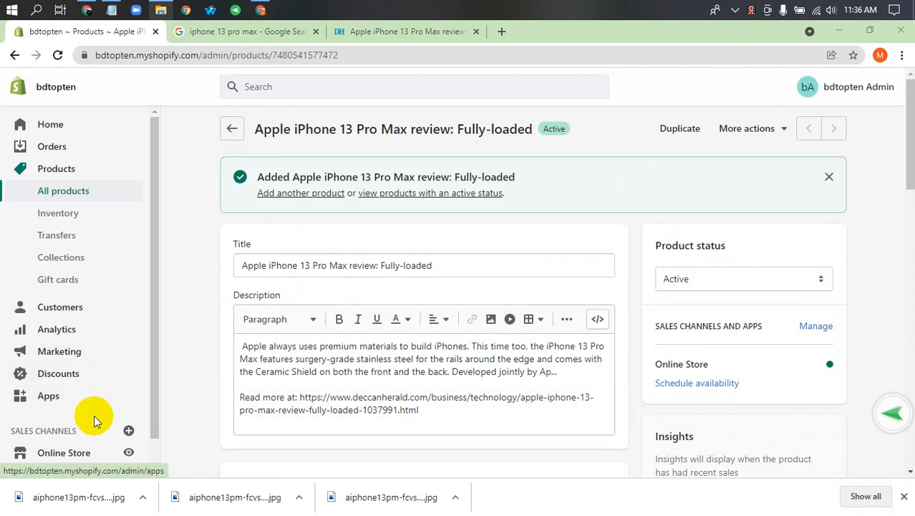
{"action": "left_click", "coordinate": [87, 454]}
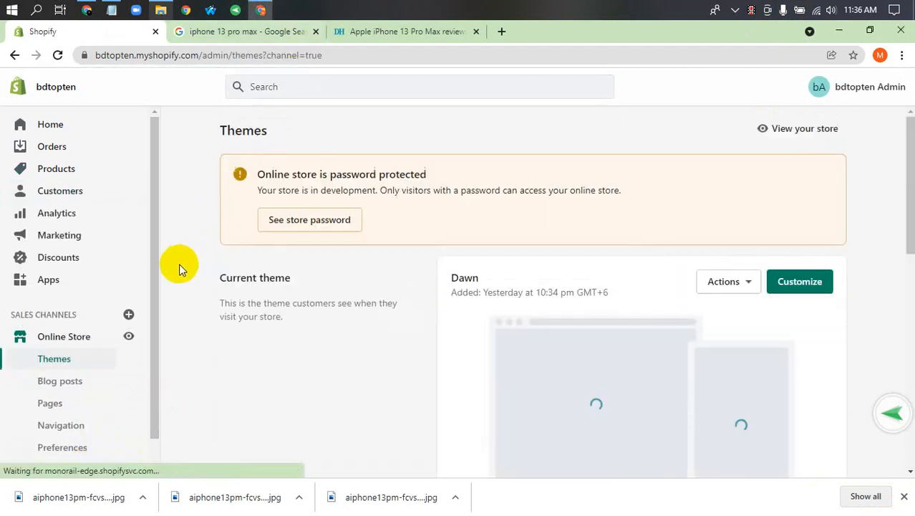
{"action": "left_click", "coordinate": [128, 336]}
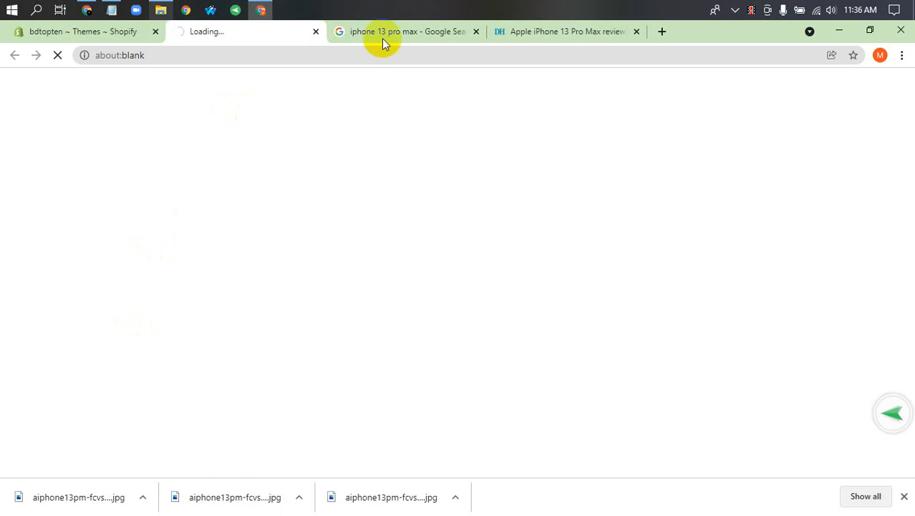
Close the iPhone 13 Pro Max Google search and the Deccan Herald review page
{"action": "left_click", "coordinate": [461, 33]}
{"action": "left_click", "coordinate": [476, 32]}
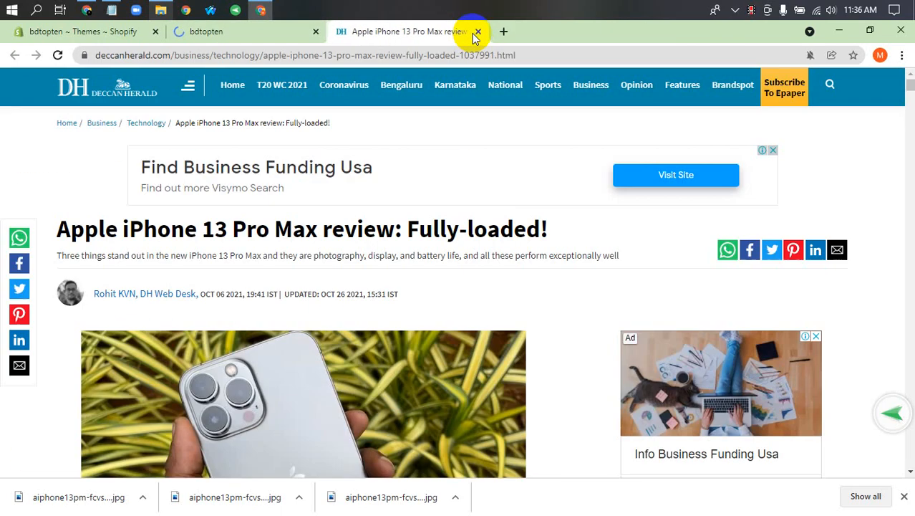
{"action": "left_click", "coordinate": [475, 33]}
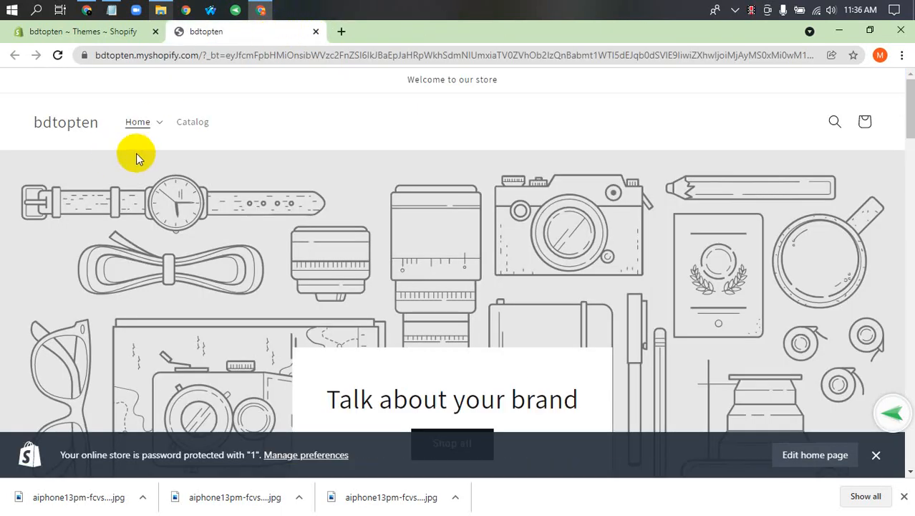
Open the storefront's Catalog page and check the listing of the iPhone 13 Pro Max product
{"action": "left_click", "coordinate": [140, 123]}
{"action": "left_click", "coordinate": [190, 121]}
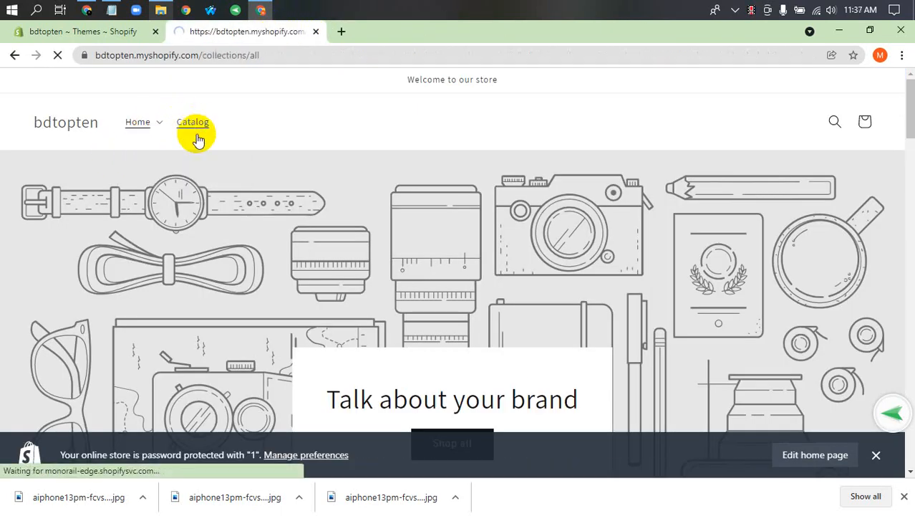
{"action": "scroll", "coordinate": [236, 154], "scroll_direction": "down", "scroll_amount": 3}
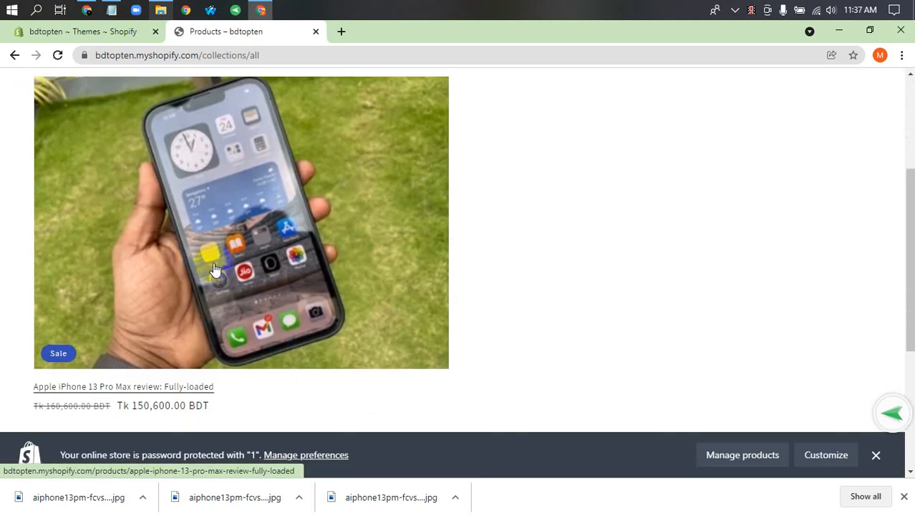
Examine the iPhone product's sale listing and the footer area beneath it on the storefront's Catalog page
{"action": "scroll", "coordinate": [214, 265], "scroll_direction": "down", "scroll_amount": 3}
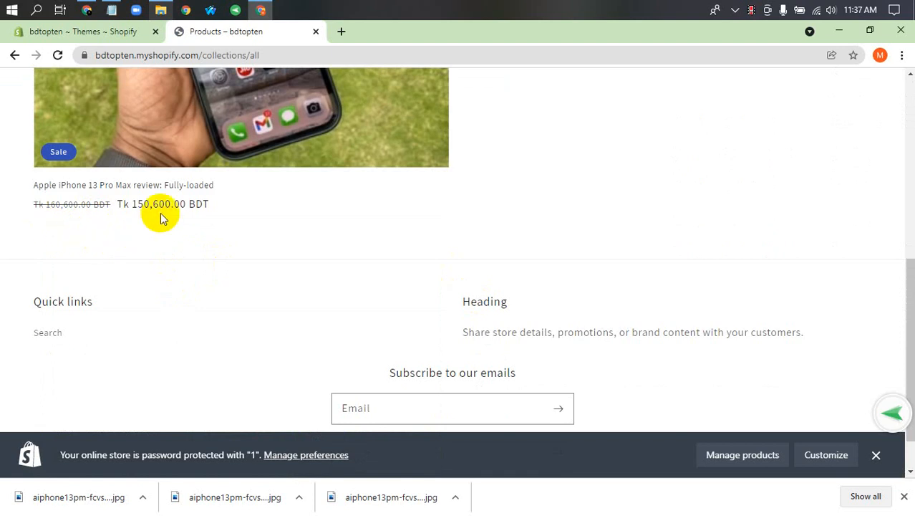
{"action": "scroll", "coordinate": [165, 221], "scroll_direction": "up", "scroll_amount": 1}
{"action": "scroll", "coordinate": [179, 231], "scroll_direction": "down", "scroll_amount": 2}
{"action": "scroll", "coordinate": [180, 231], "scroll_direction": "up", "scroll_amount": 3}
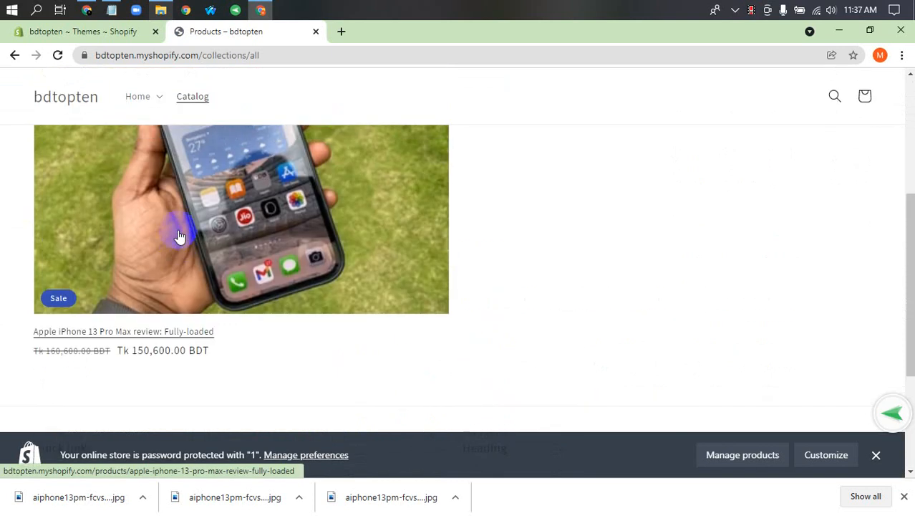
{"action": "scroll", "coordinate": [179, 236], "scroll_direction": "up", "scroll_amount": 3}
Check the Home menu's nested Iphone entry on the storefront and look through the store's home page
{"action": "left_click", "coordinate": [93, 33]}
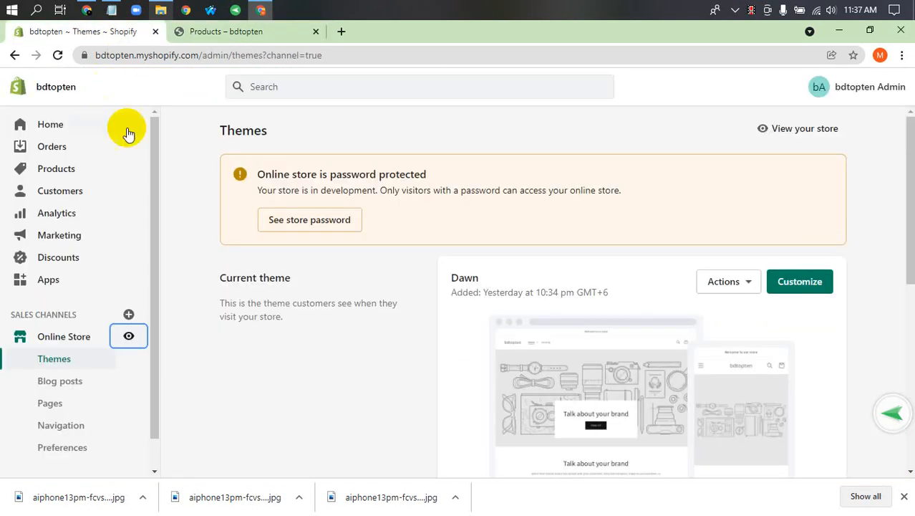
{"action": "left_click", "coordinate": [211, 41]}
{"action": "left_click", "coordinate": [153, 127]}
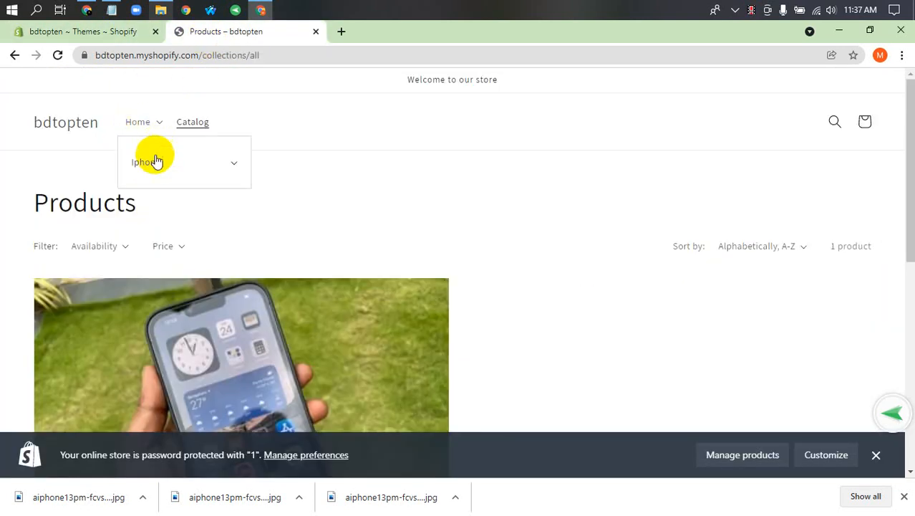
{"action": "left_click", "coordinate": [167, 201]}
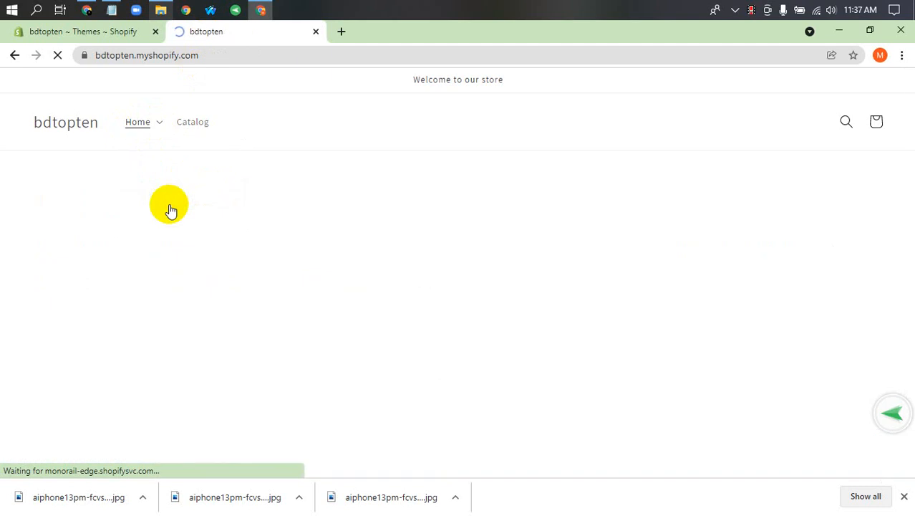
{"action": "scroll", "coordinate": [386, 254], "scroll_direction": "down", "scroll_amount": 4}
{"action": "scroll", "coordinate": [505, 269], "scroll_direction": "up", "scroll_amount": 4}
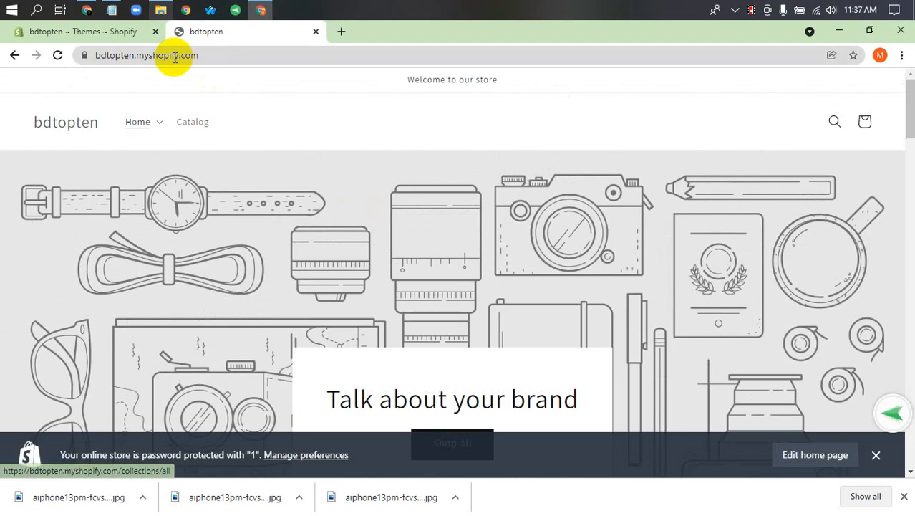
Close the storefront page and minimize the browser to show the desktop
{"action": "left_click", "coordinate": [317, 34]}
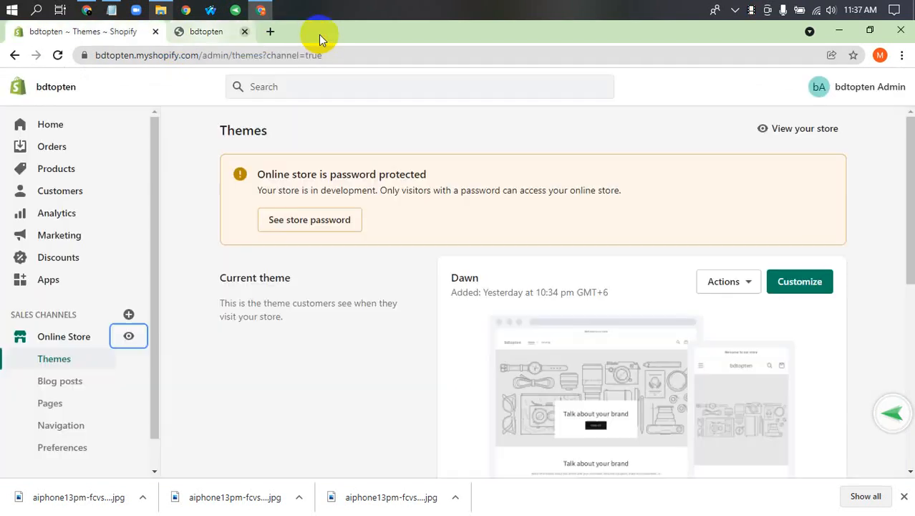
{"action": "left_click", "coordinate": [836, 32]}
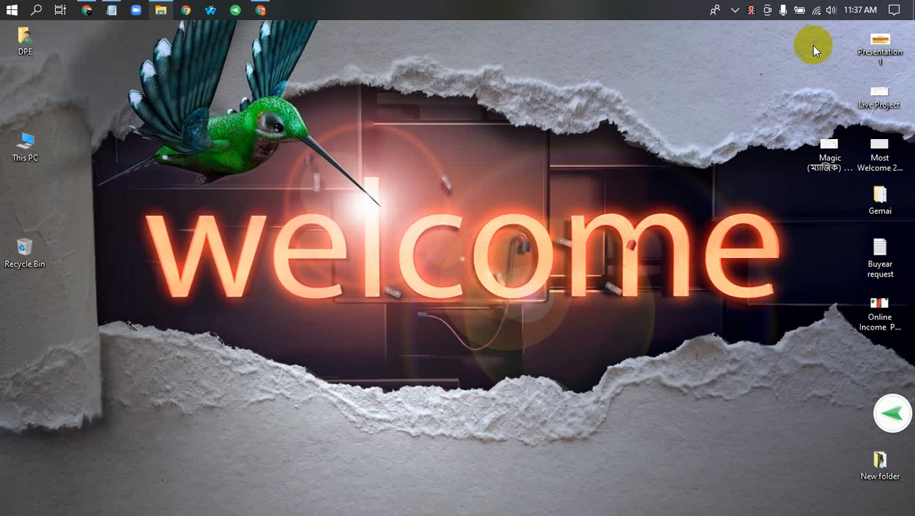